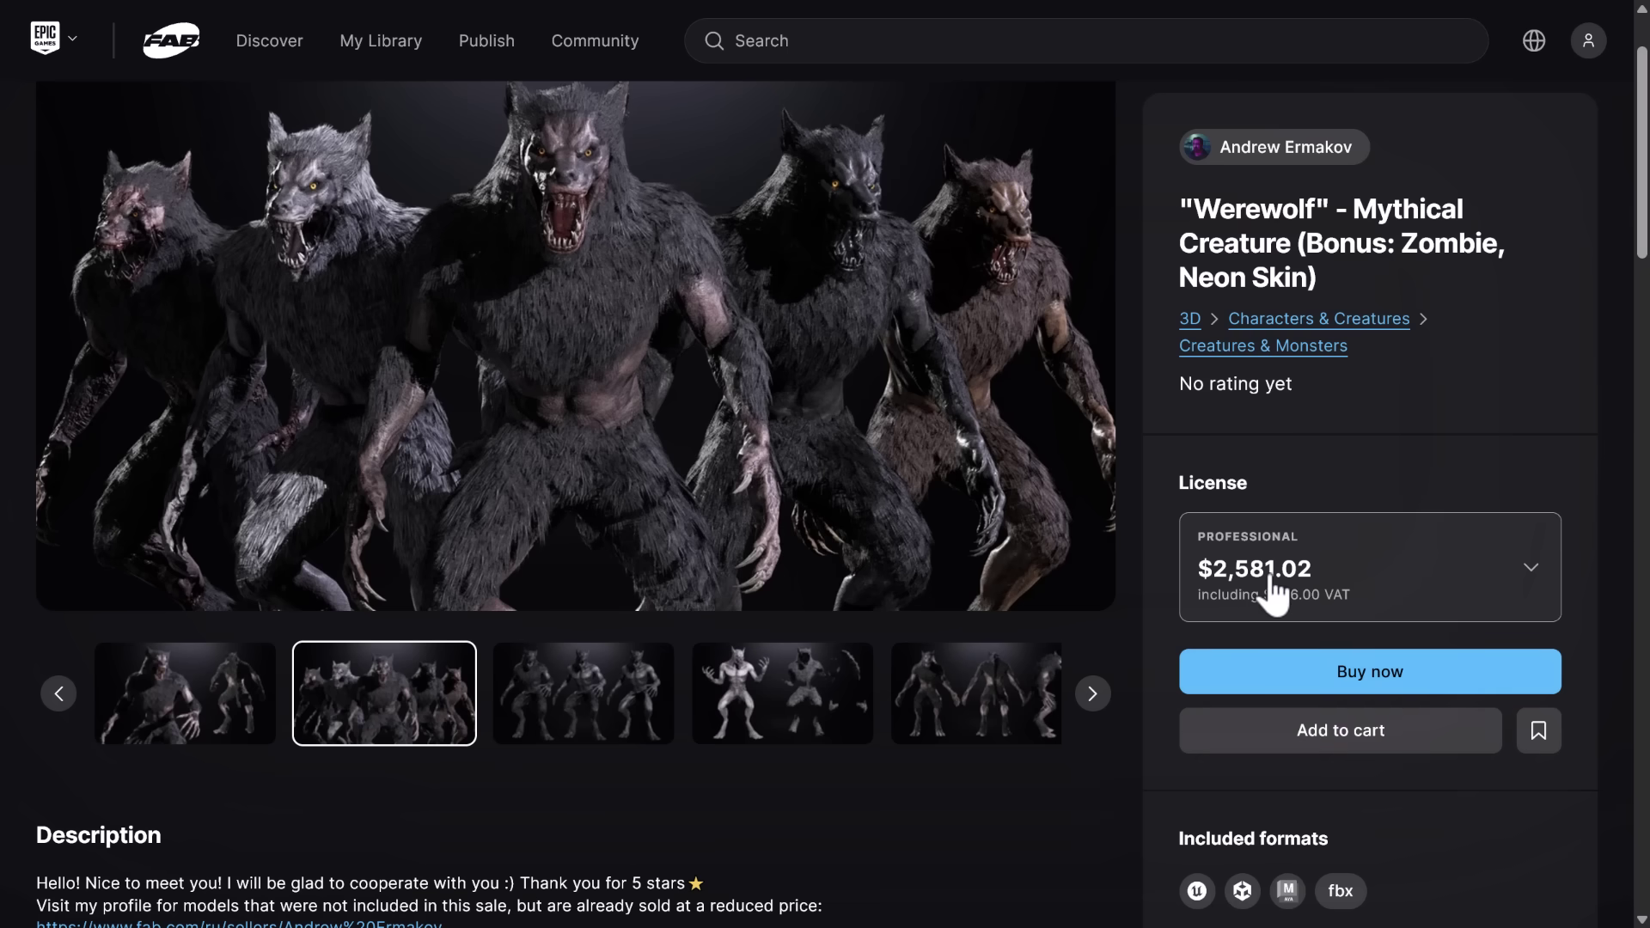
Choose the Personal license for the Werewolf creature asset
{"action": "left_click", "coordinate": [1414, 595]}
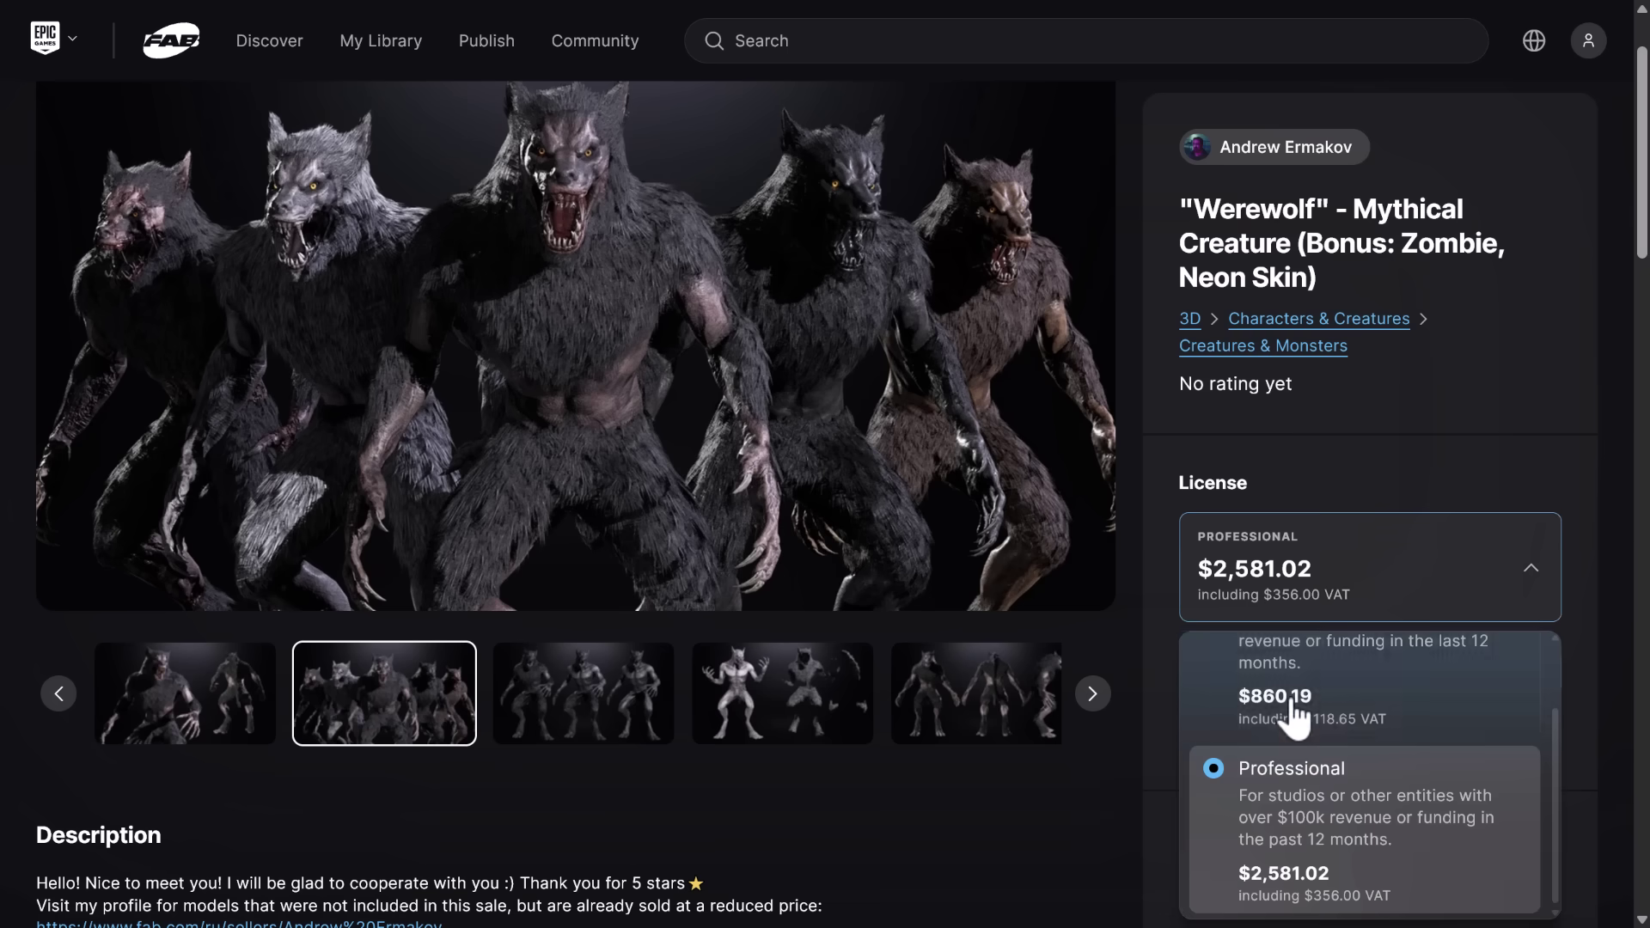
{"action": "left_click", "coordinate": [1323, 688]}
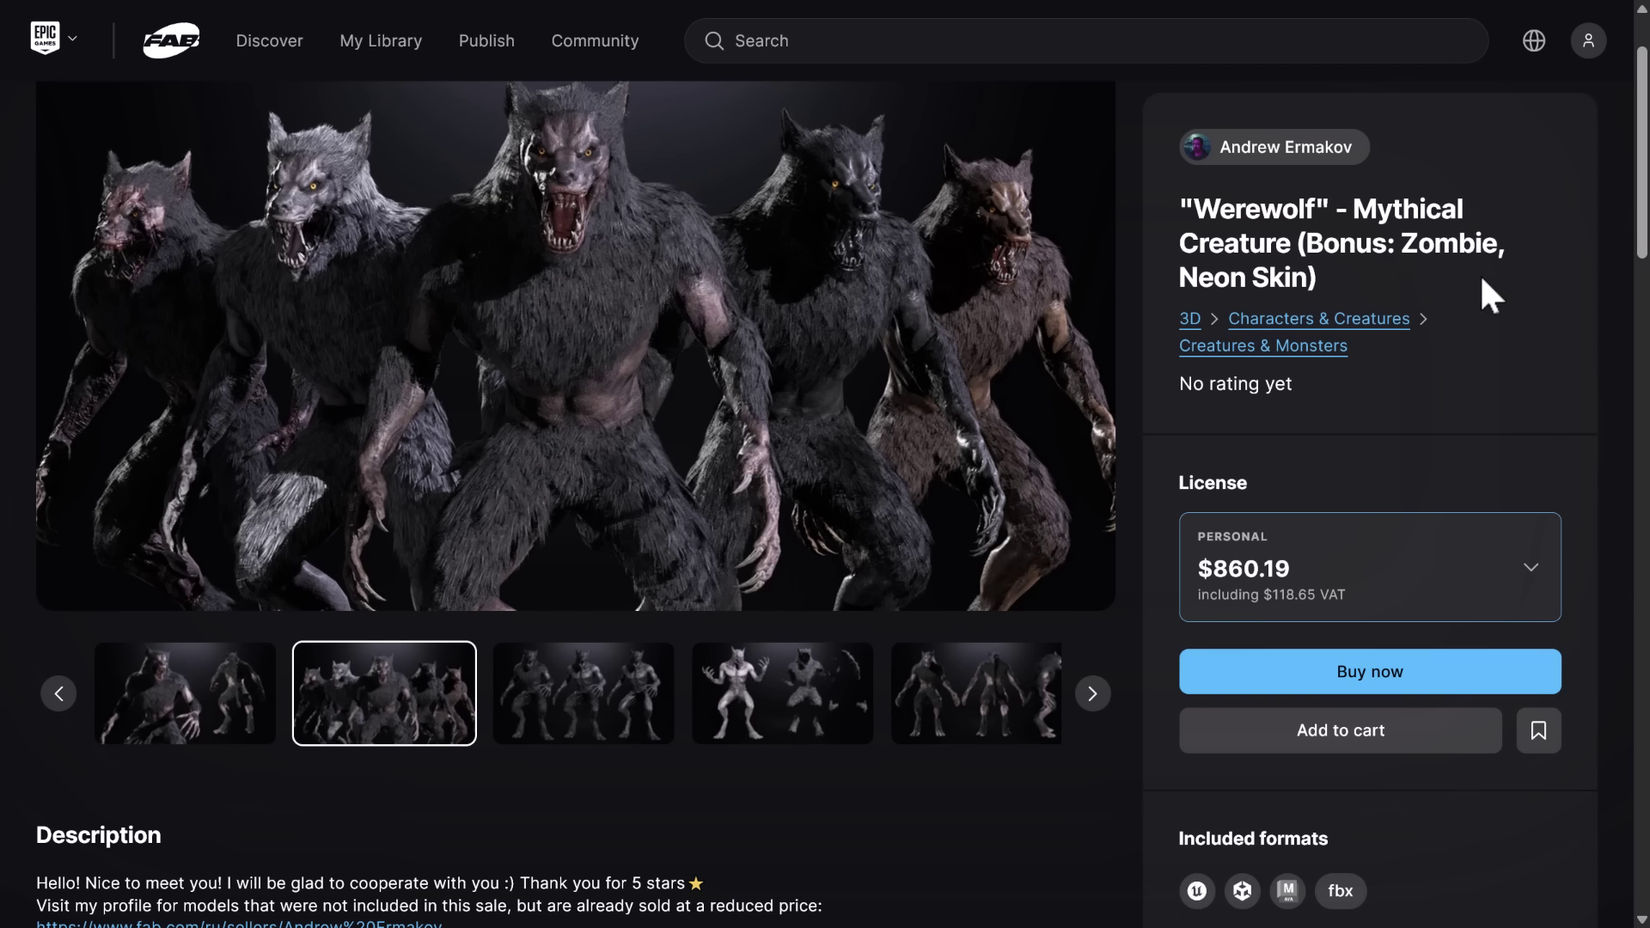
Switch to Blender and inspect the imported werewolf model and its rig from the front
{"action": "key", "text": "alt+Tab"}
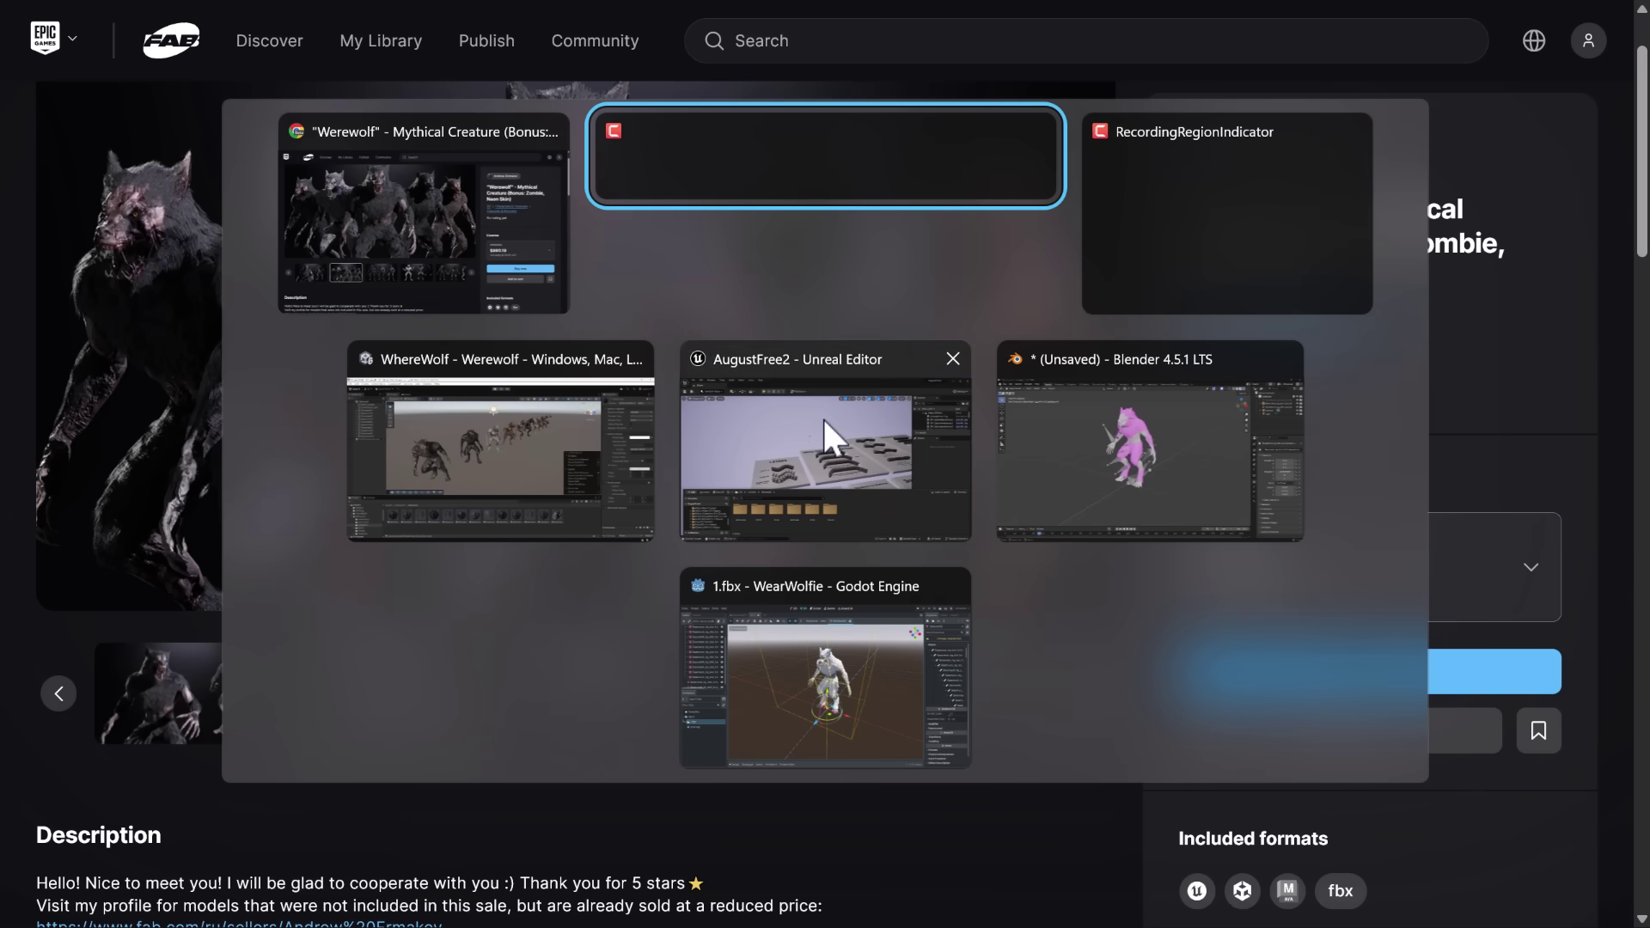
{"action": "left_click", "coordinate": [1090, 430]}
{"action": "right_click", "coordinate": [965, 334]}
{"action": "key", "text": "Escape"}
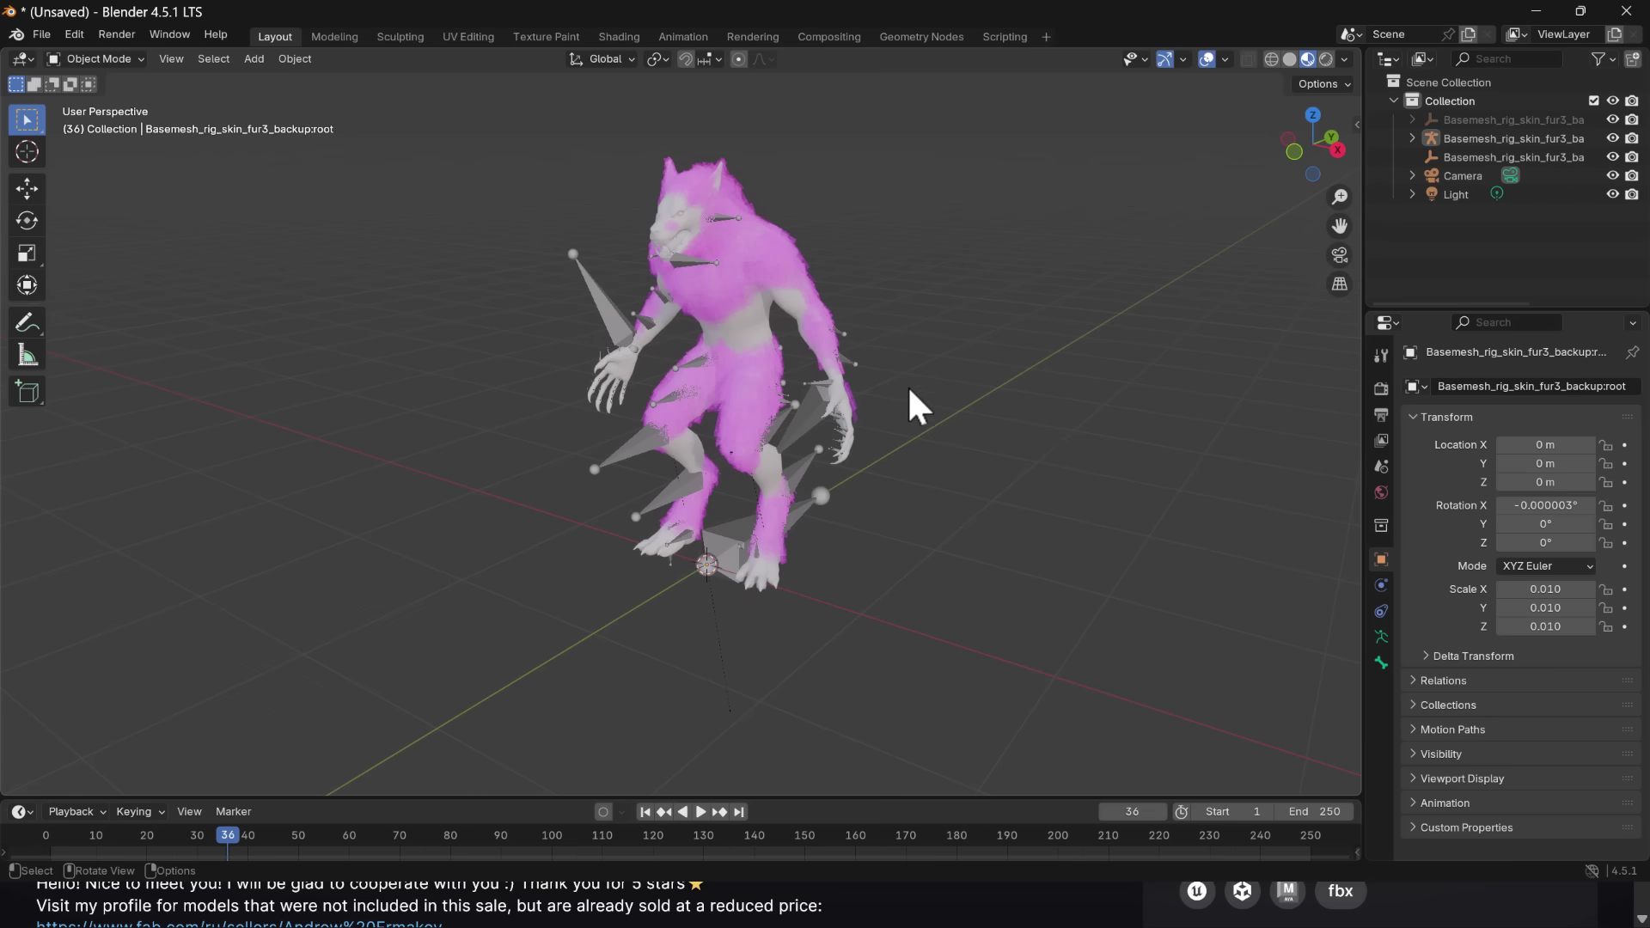
{"action": "middle_click_drag", "start_coordinate": [909, 388], "coordinate": [544, 174]}
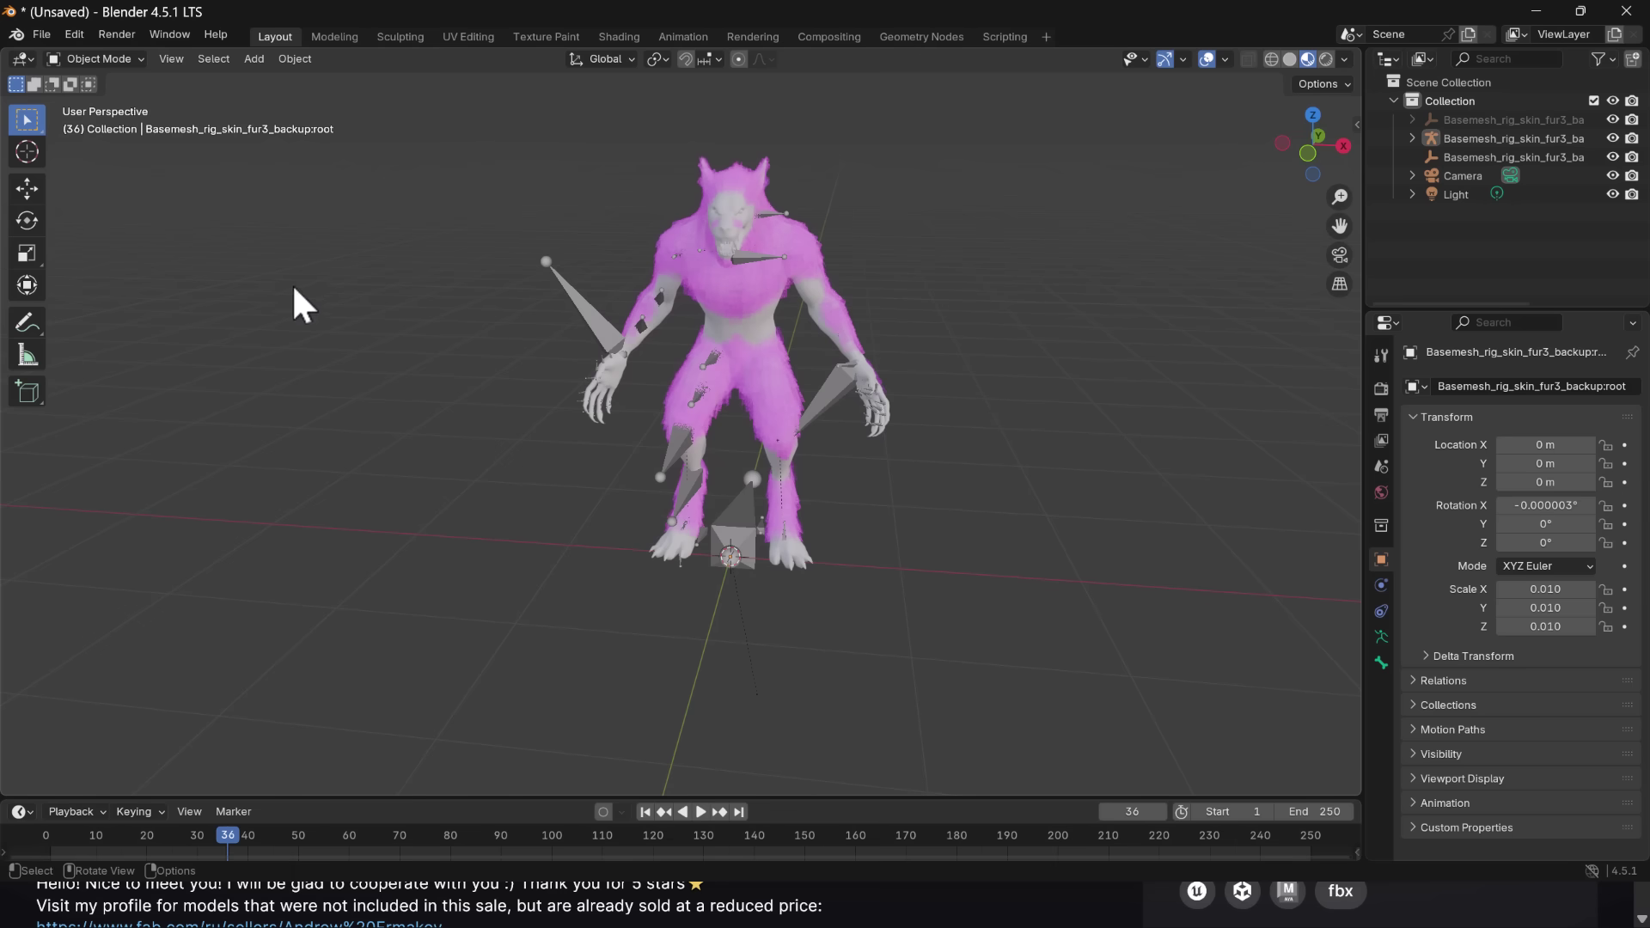
Switch to the Unity WhereWolf project to view the row of werewolf variants in the scene
{"action": "key", "text": "alt+Tab"}
{"action": "key", "text": "alt+Tab"}
{"action": "key", "text": "alt+Tab"}
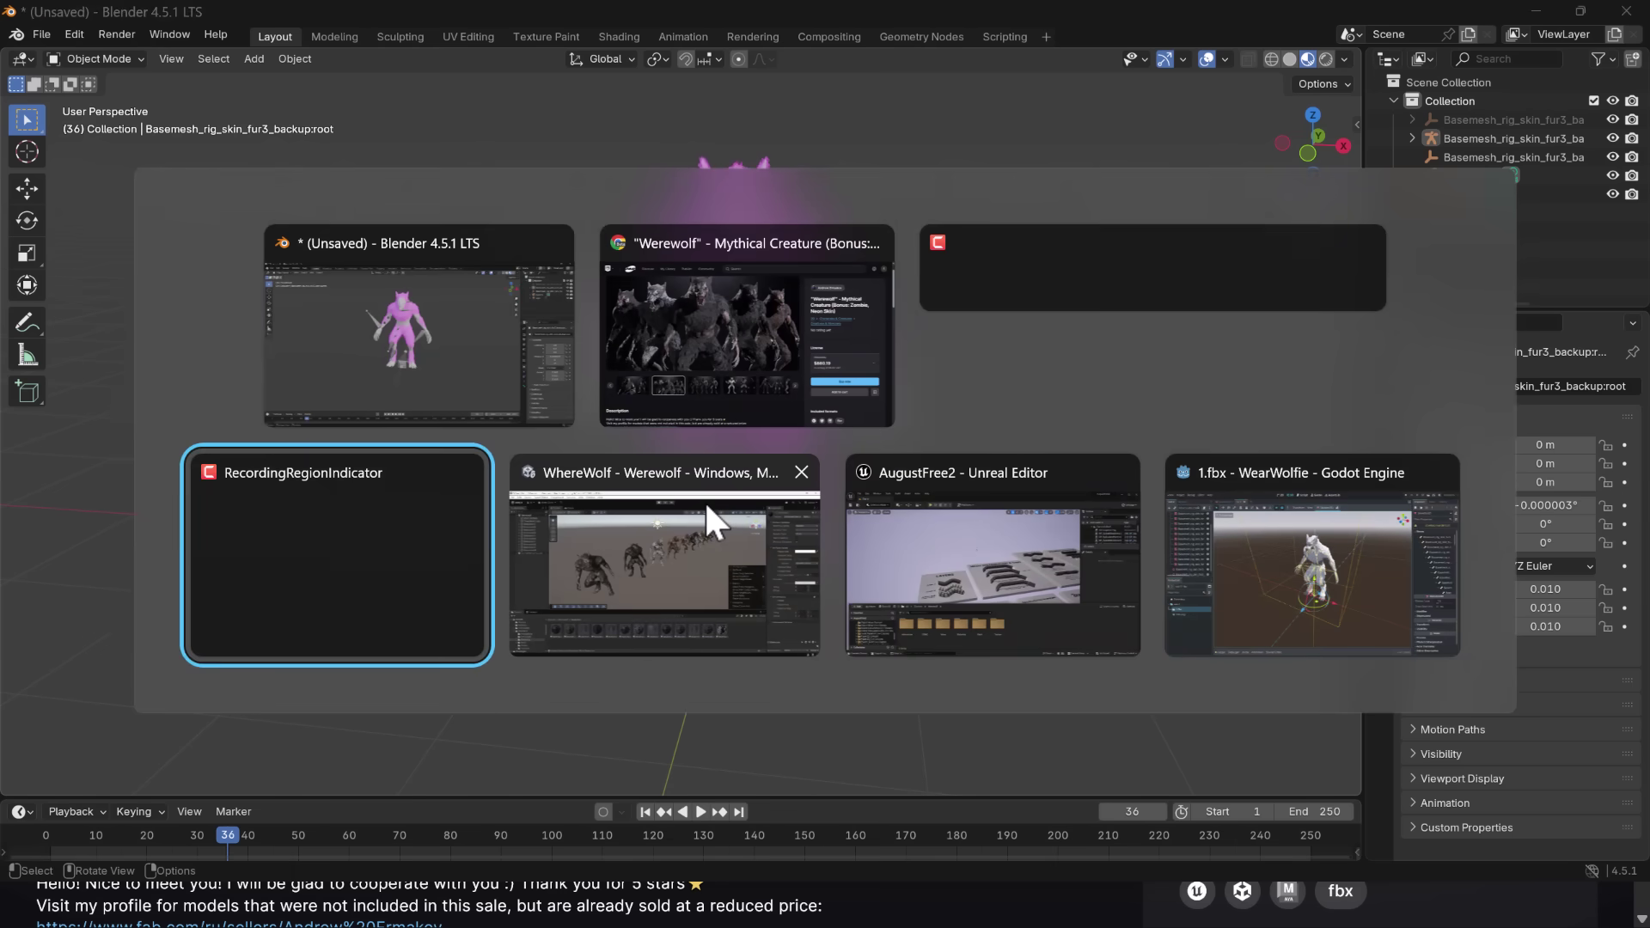
{"action": "left_click", "coordinate": [704, 501]}
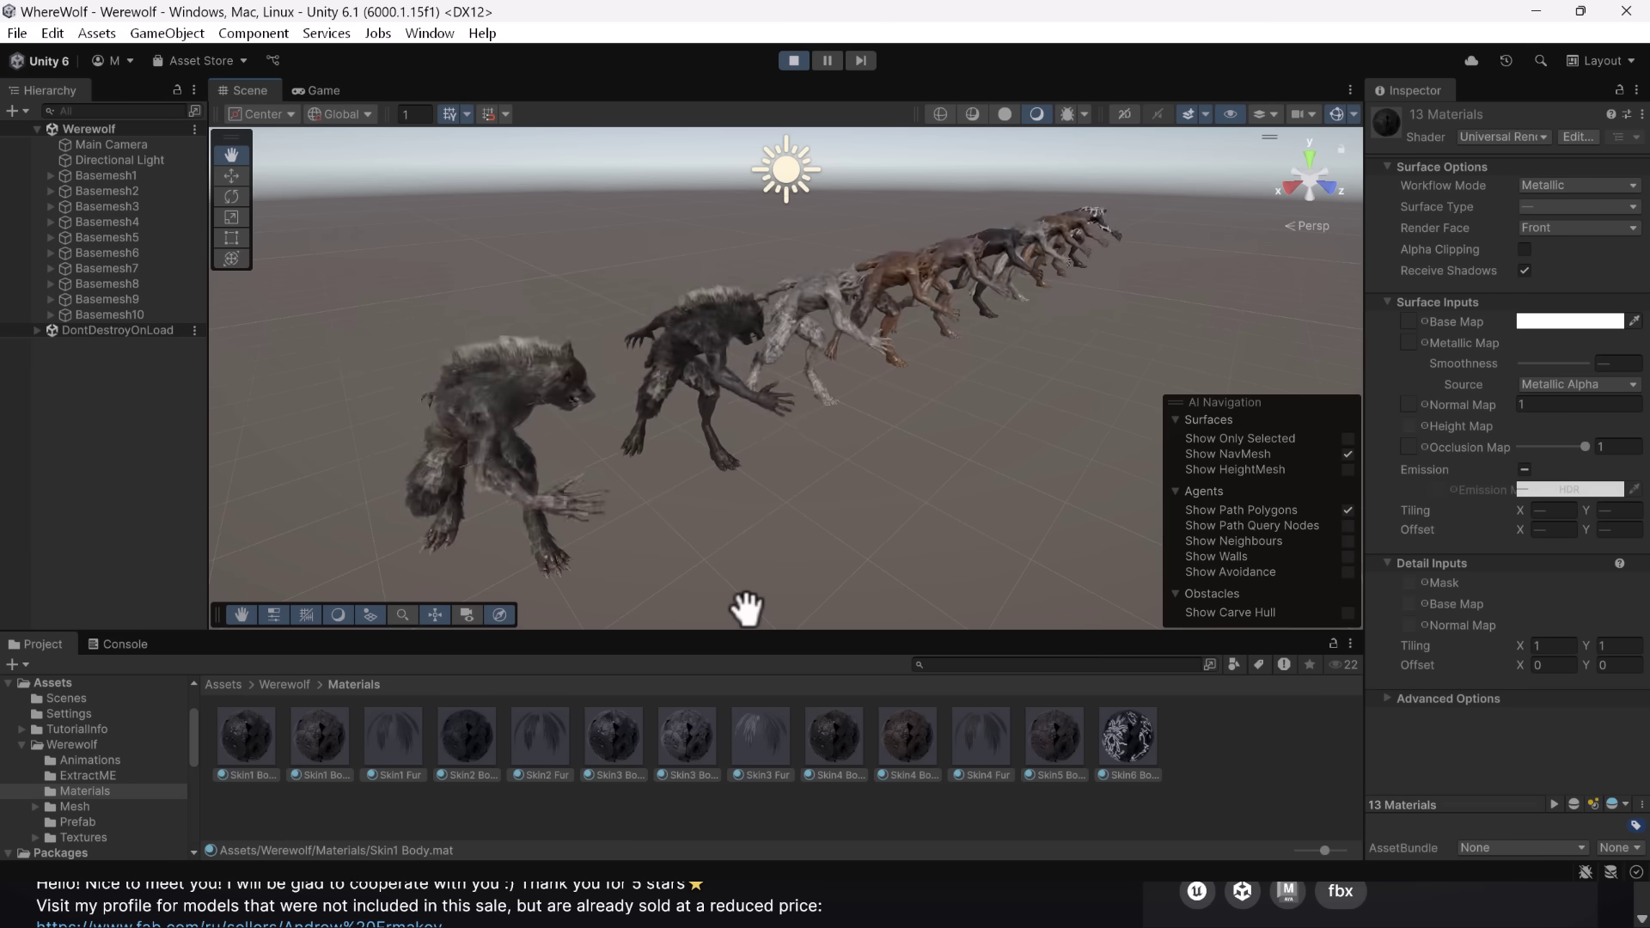
Switch to the AugustFree2 project in Unreal Editor
{"action": "key", "text": "alt+Tab"}
{"action": "key", "text": "alt+Tab"}
{"action": "key", "text": "alt+Tab"}
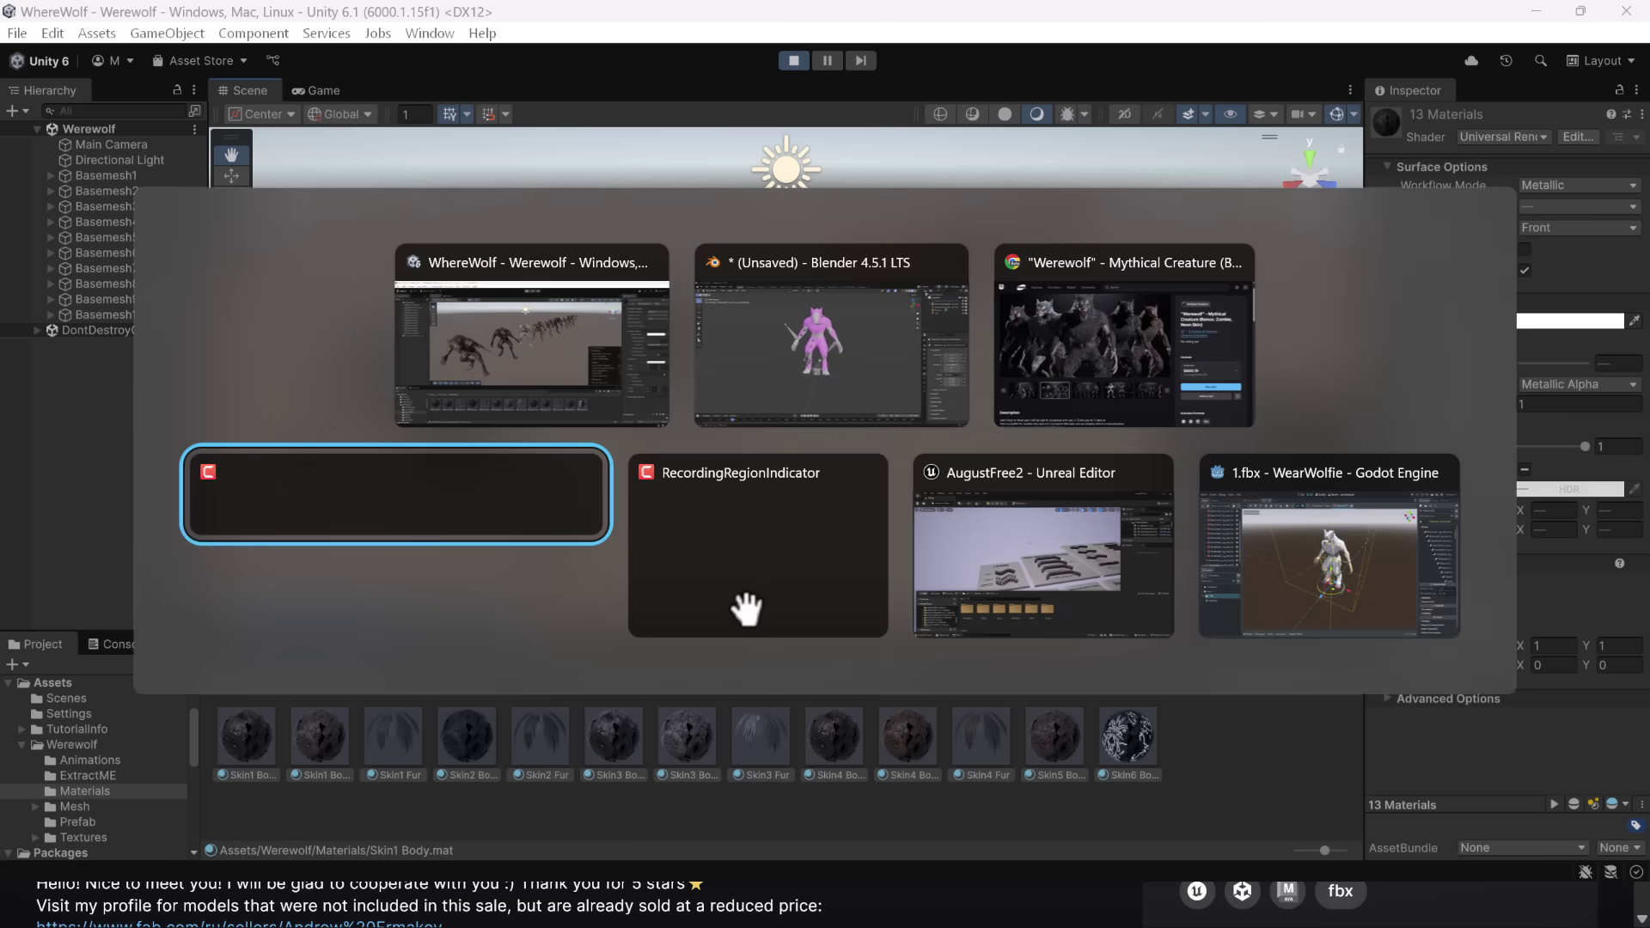
{"action": "key", "text": "alt+Tab"}
{"action": "key", "text": "alt+Tab"}
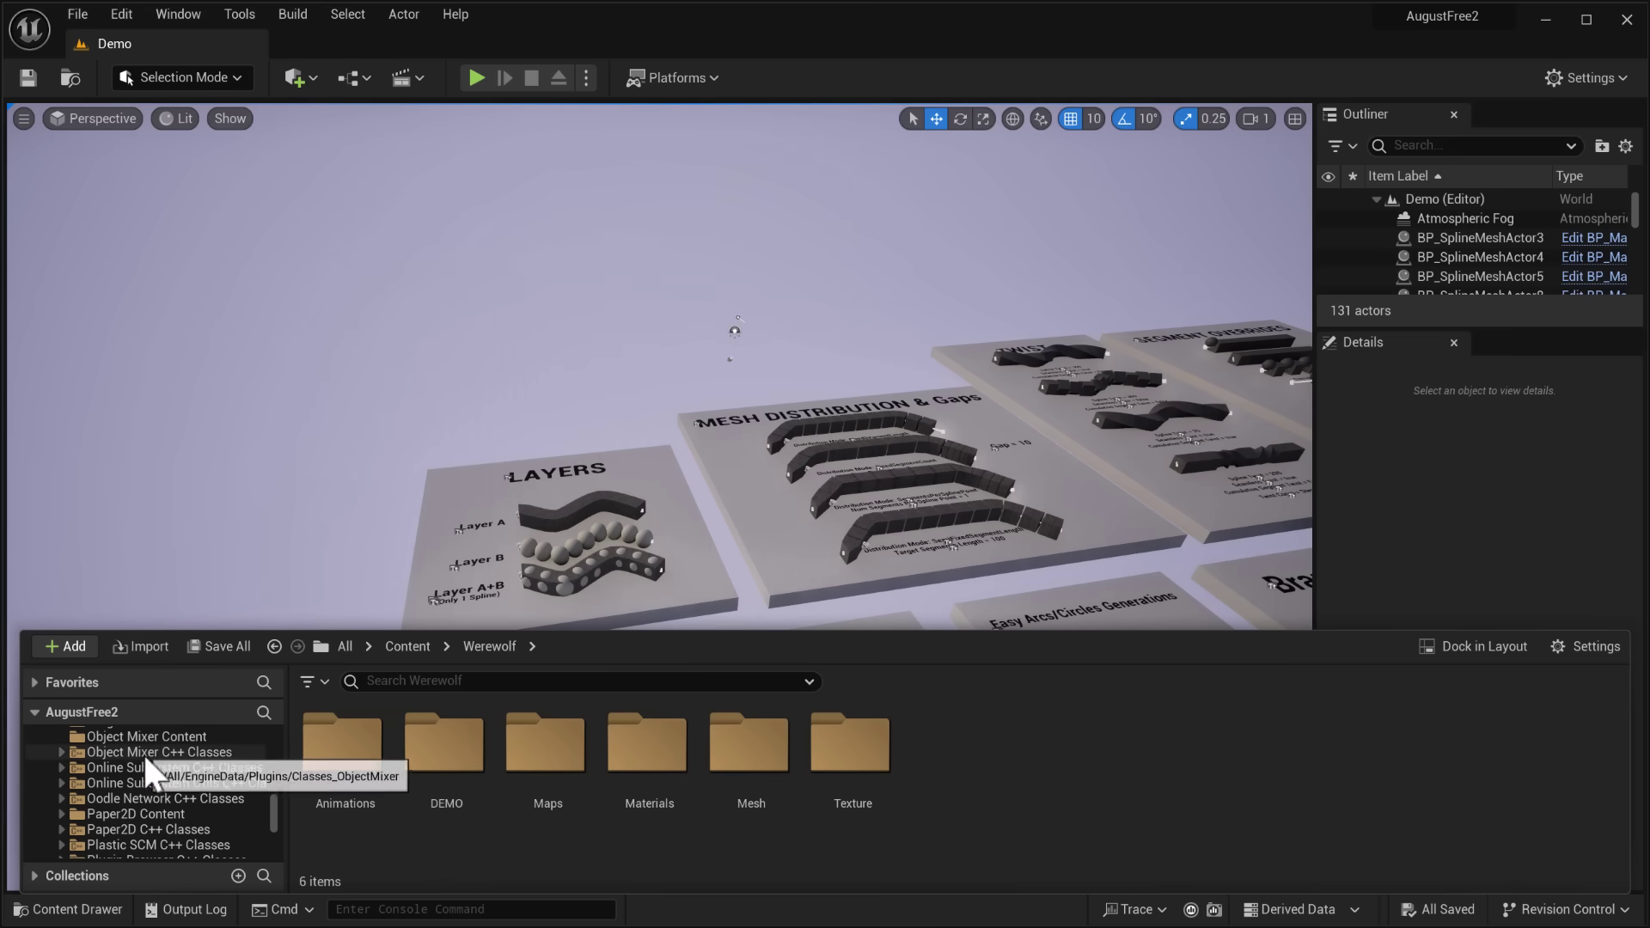
Browse the project's folder tree to the Werewolf content, checking the Maps folder and opening the DEMO folder
{"action": "scroll", "coordinate": [196, 768], "scroll_direction": "down", "scroll_amount": 5}
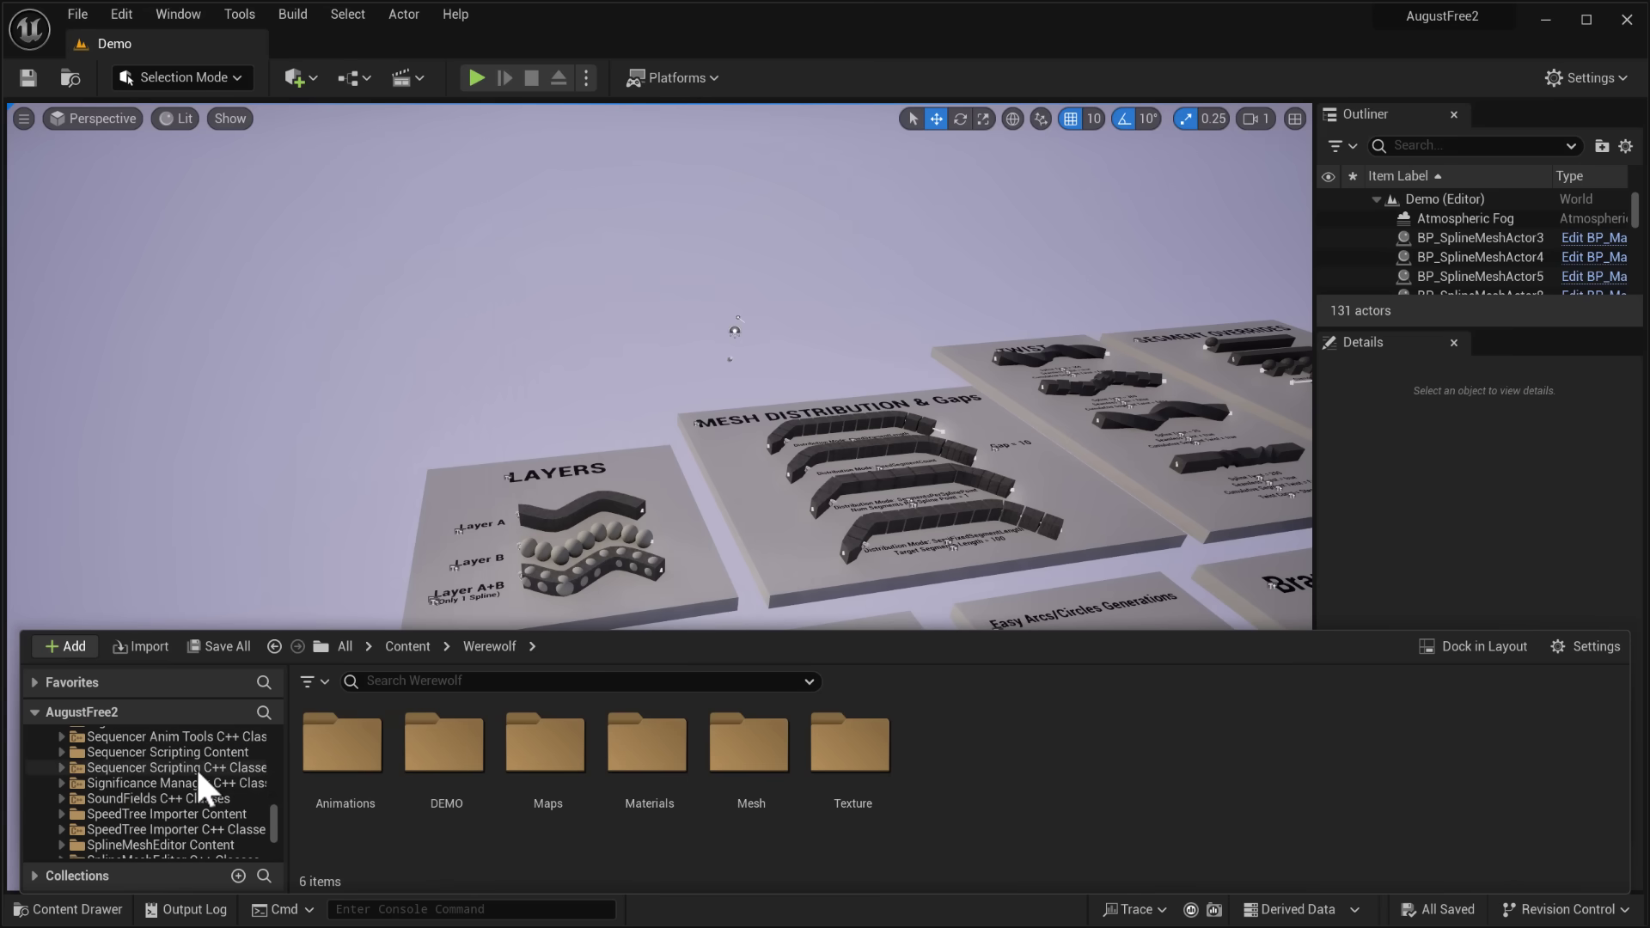
{"action": "scroll", "coordinate": [198, 770], "scroll_direction": "down", "scroll_amount": 3}
{"action": "scroll", "coordinate": [129, 817], "scroll_direction": "up", "scroll_amount": 8}
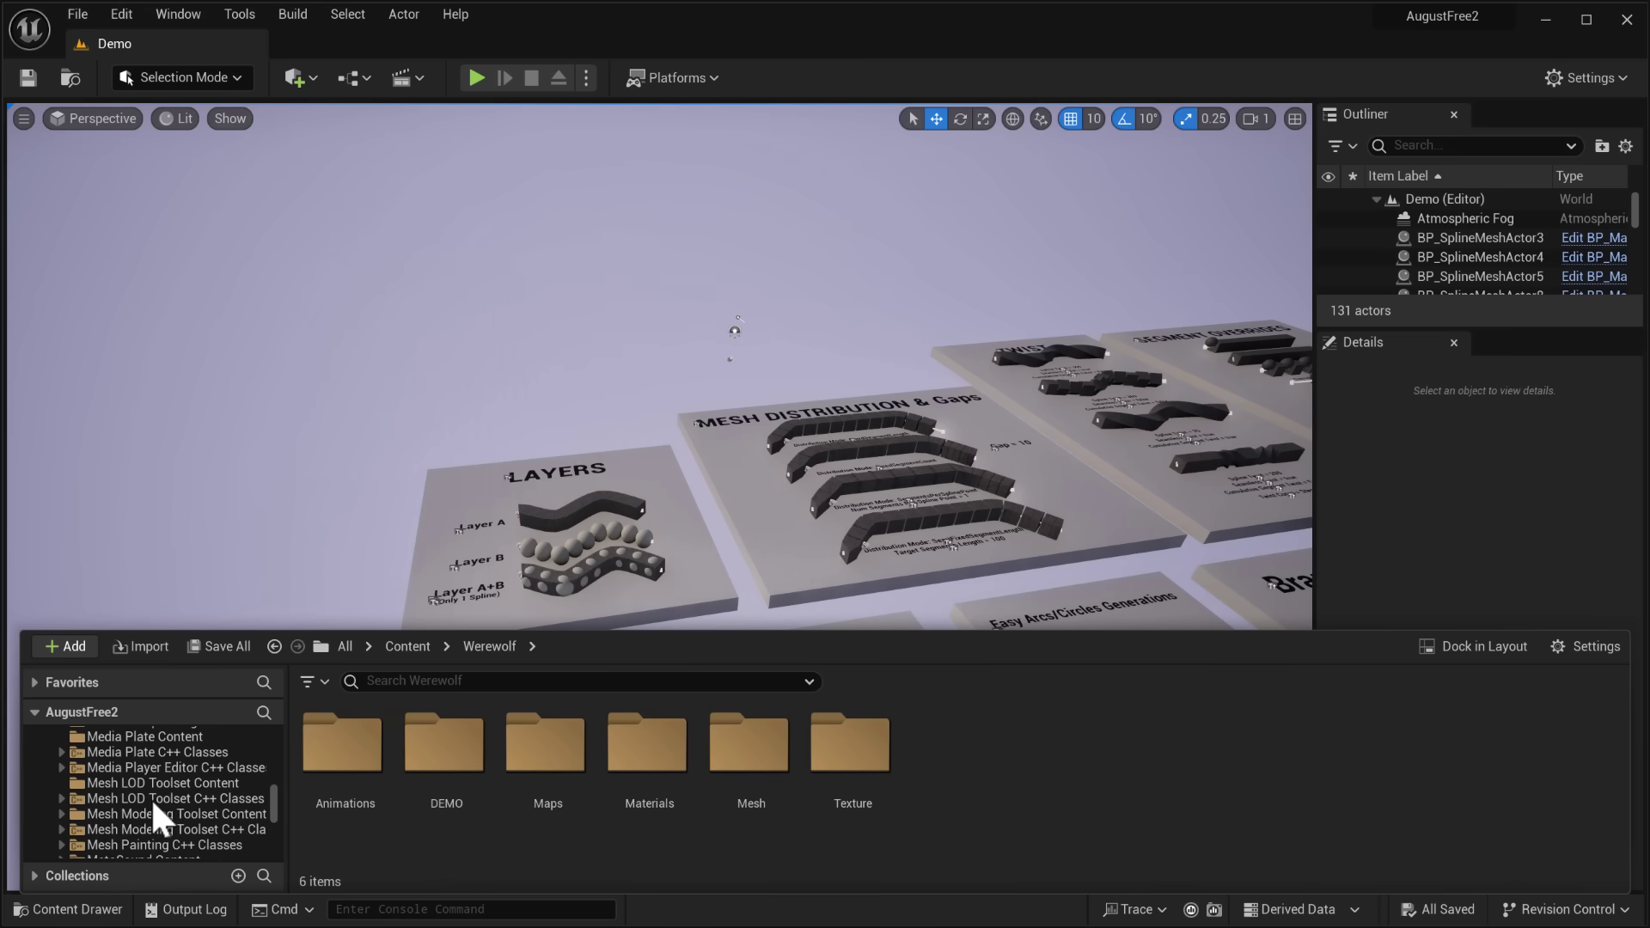
{"action": "scroll", "coordinate": [257, 780], "scroll_direction": "up", "scroll_amount": 3}
{"action": "left_click_drag", "start_coordinate": [273, 792], "coordinate": [266, 729]}
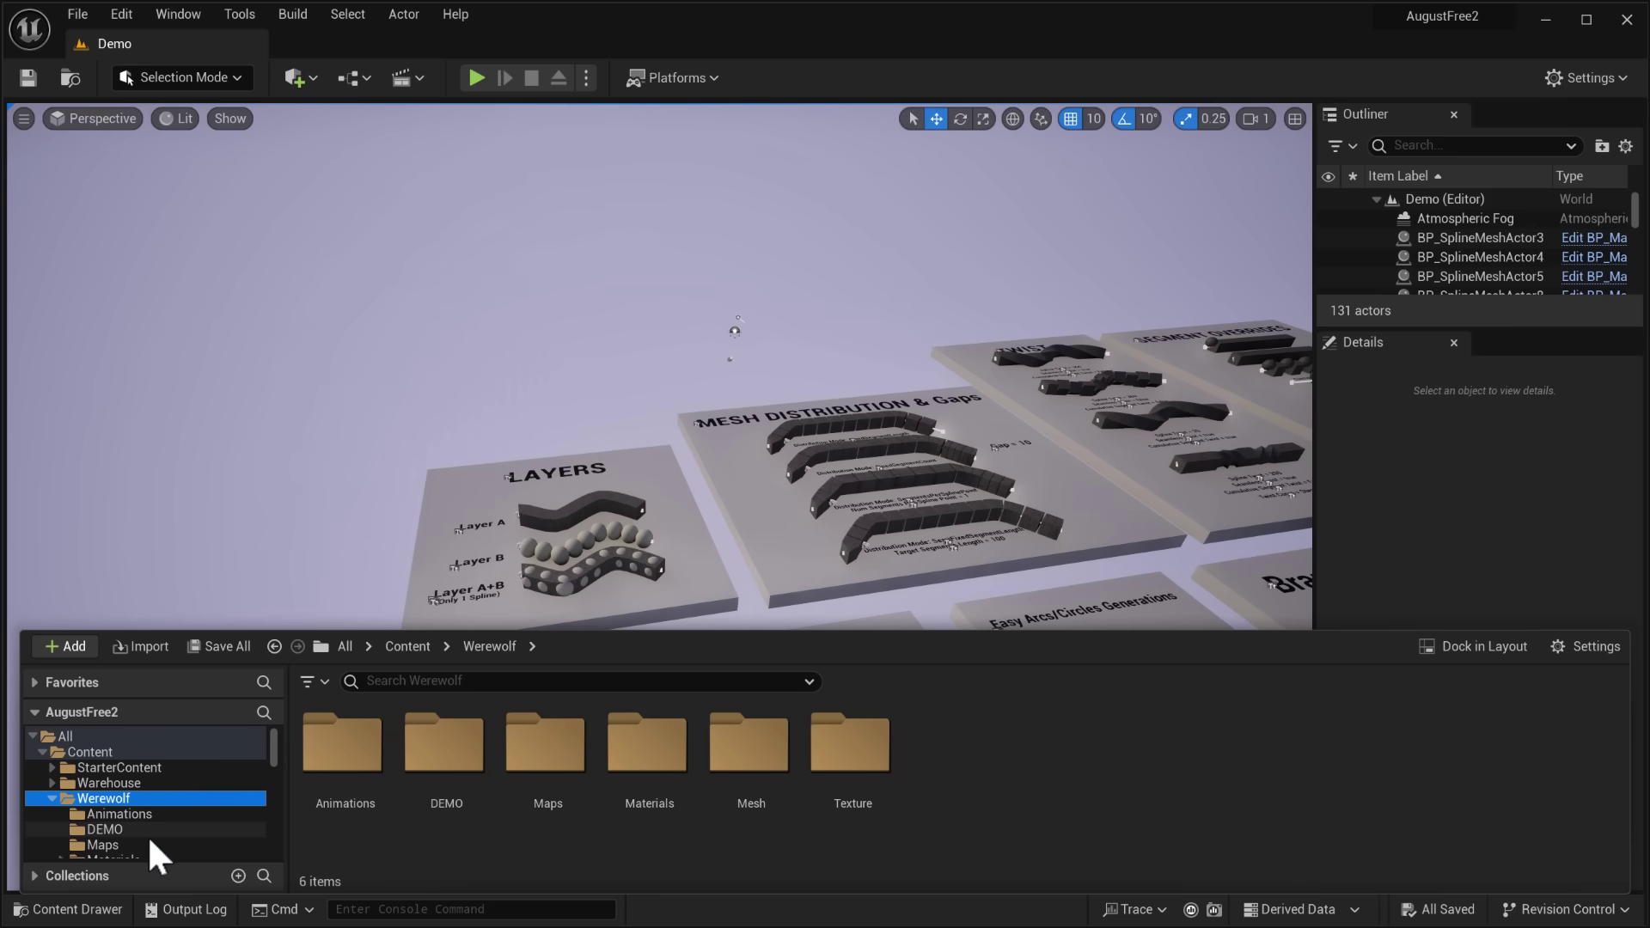
{"action": "left_click", "coordinate": [112, 844]}
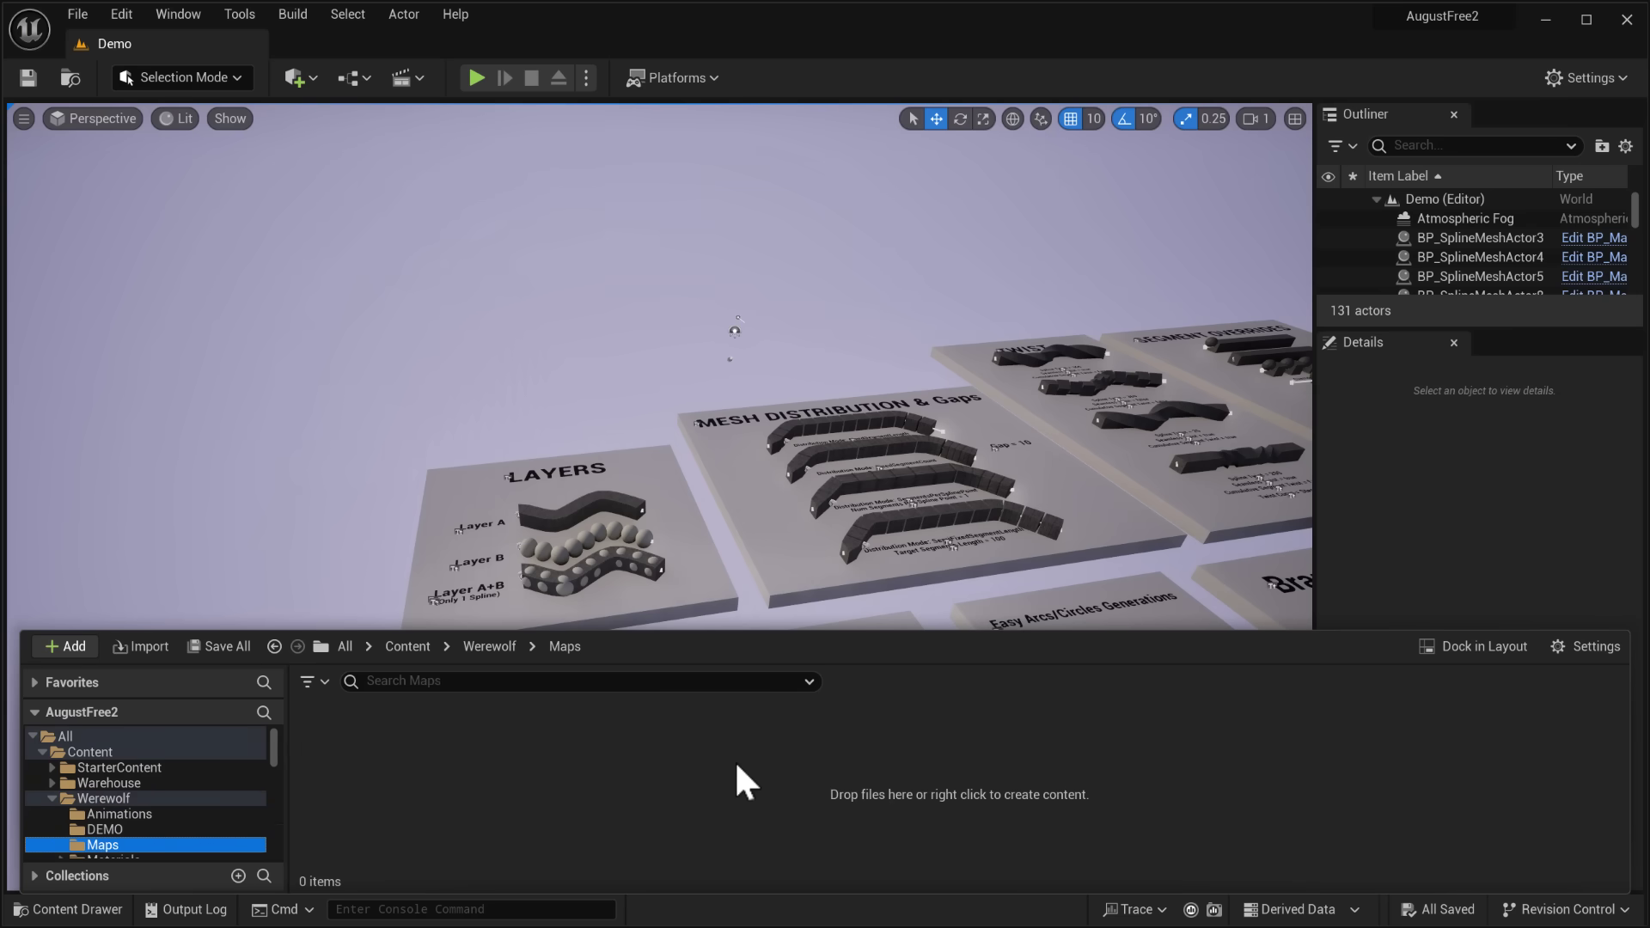
{"action": "left_click", "coordinate": [94, 828]}
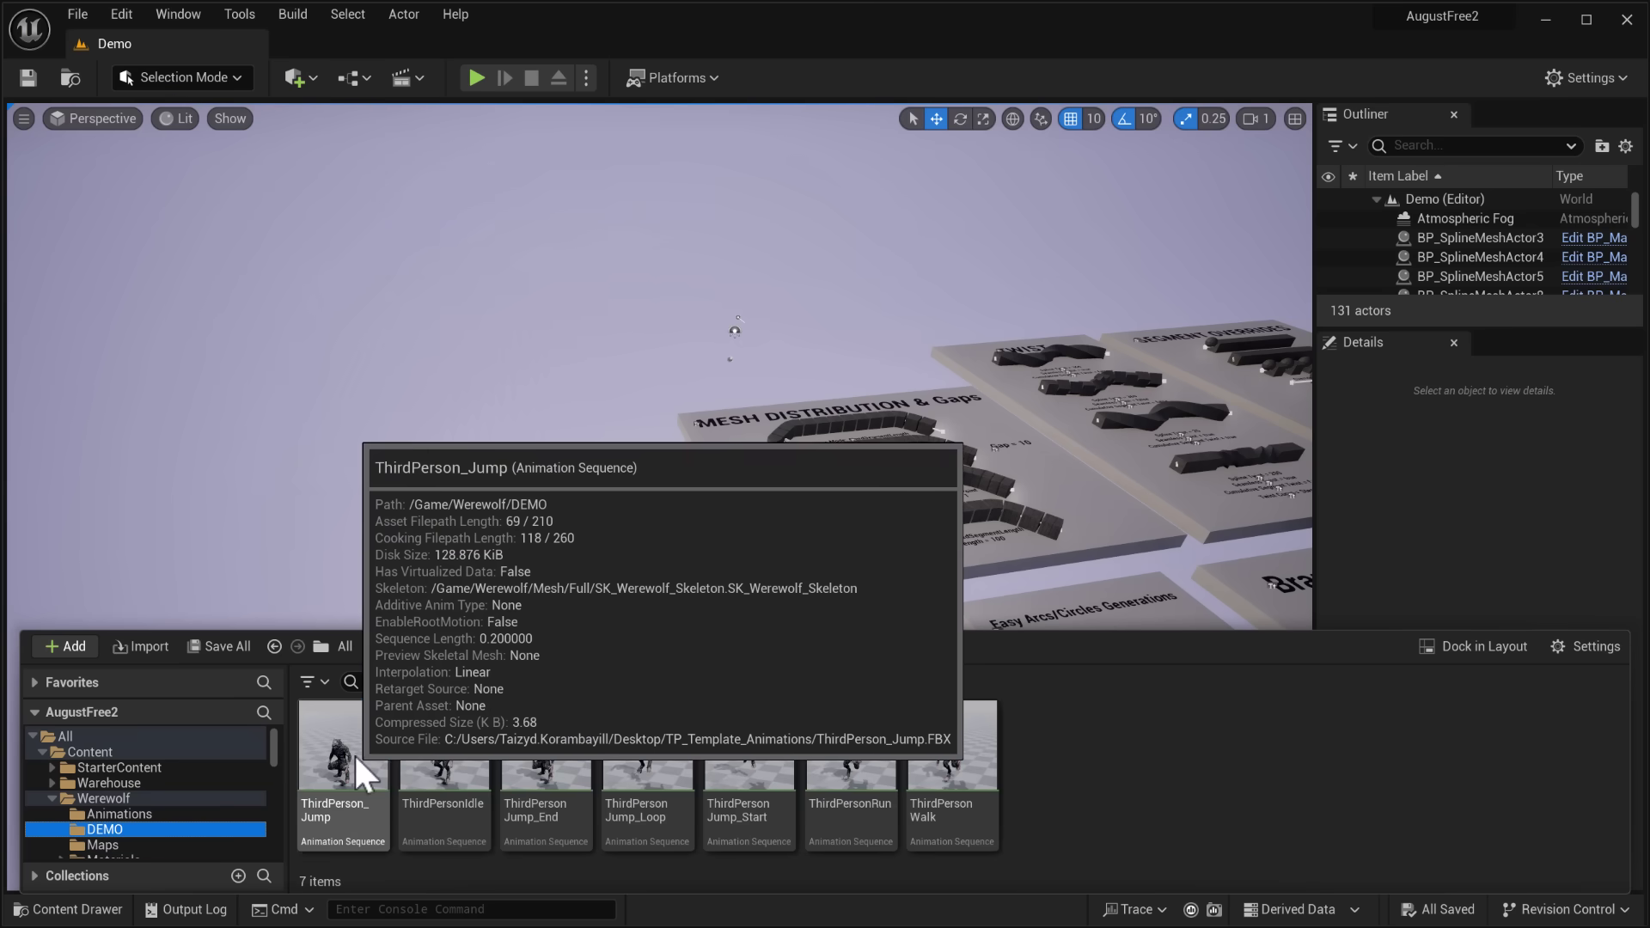
Preview the ThirdPerson_Jump animation sequence on the werewolf, and close its editor
{"action": "left_click", "coordinate": [352, 753]}
{"action": "double_click", "coordinate": [368, 753]}
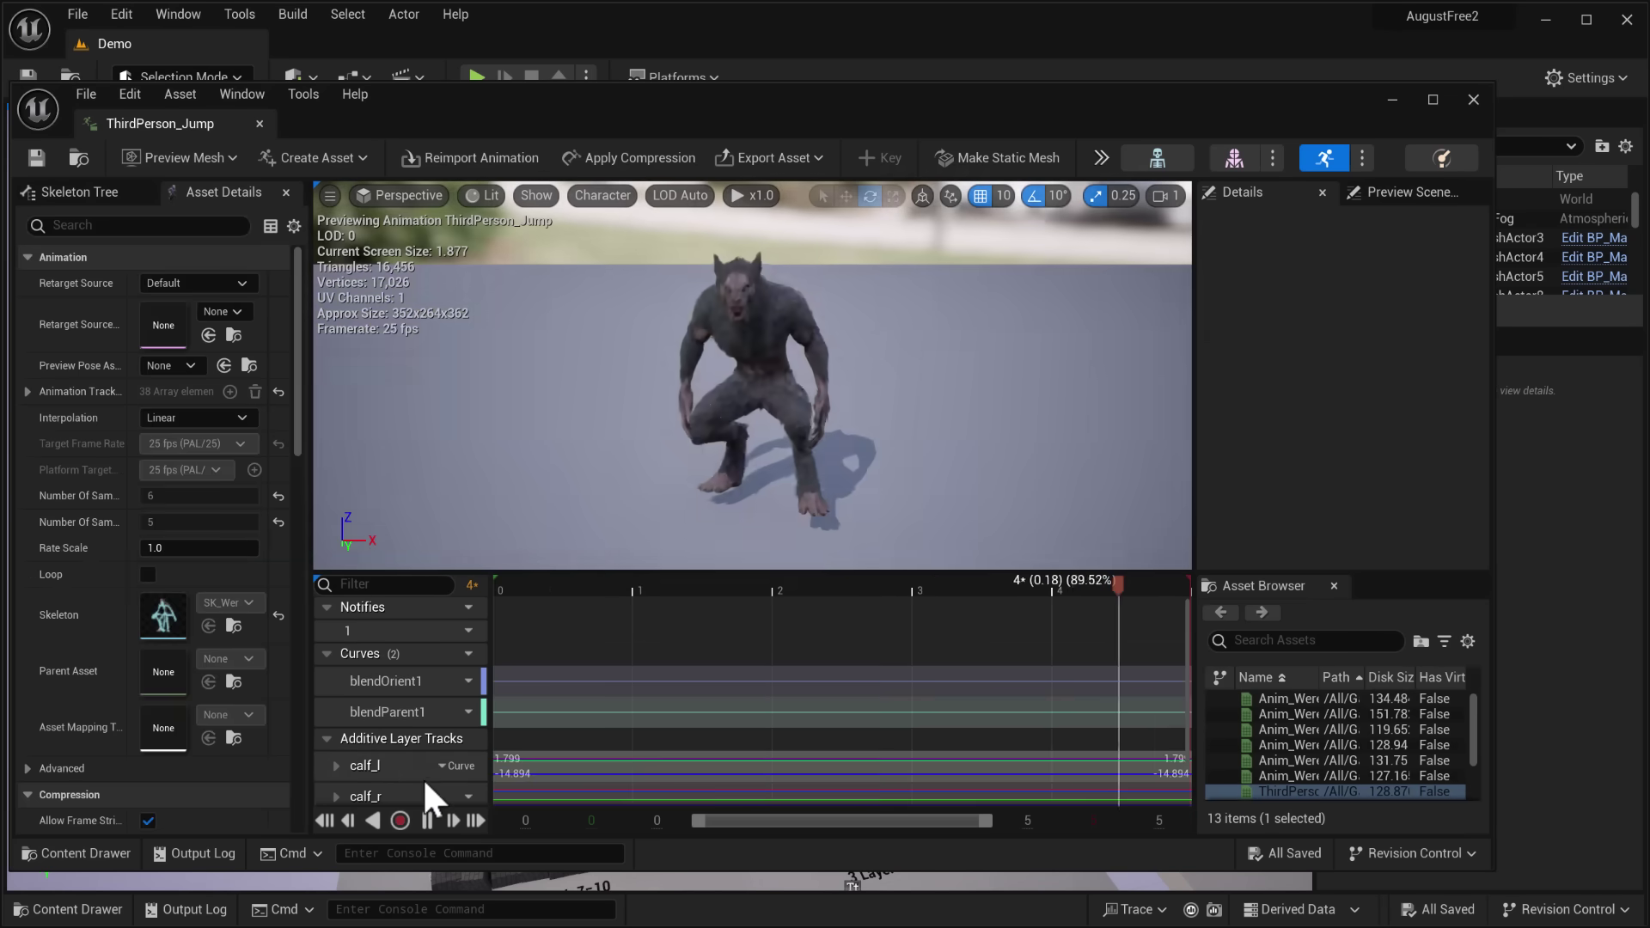
{"action": "left_click", "coordinate": [1473, 99]}
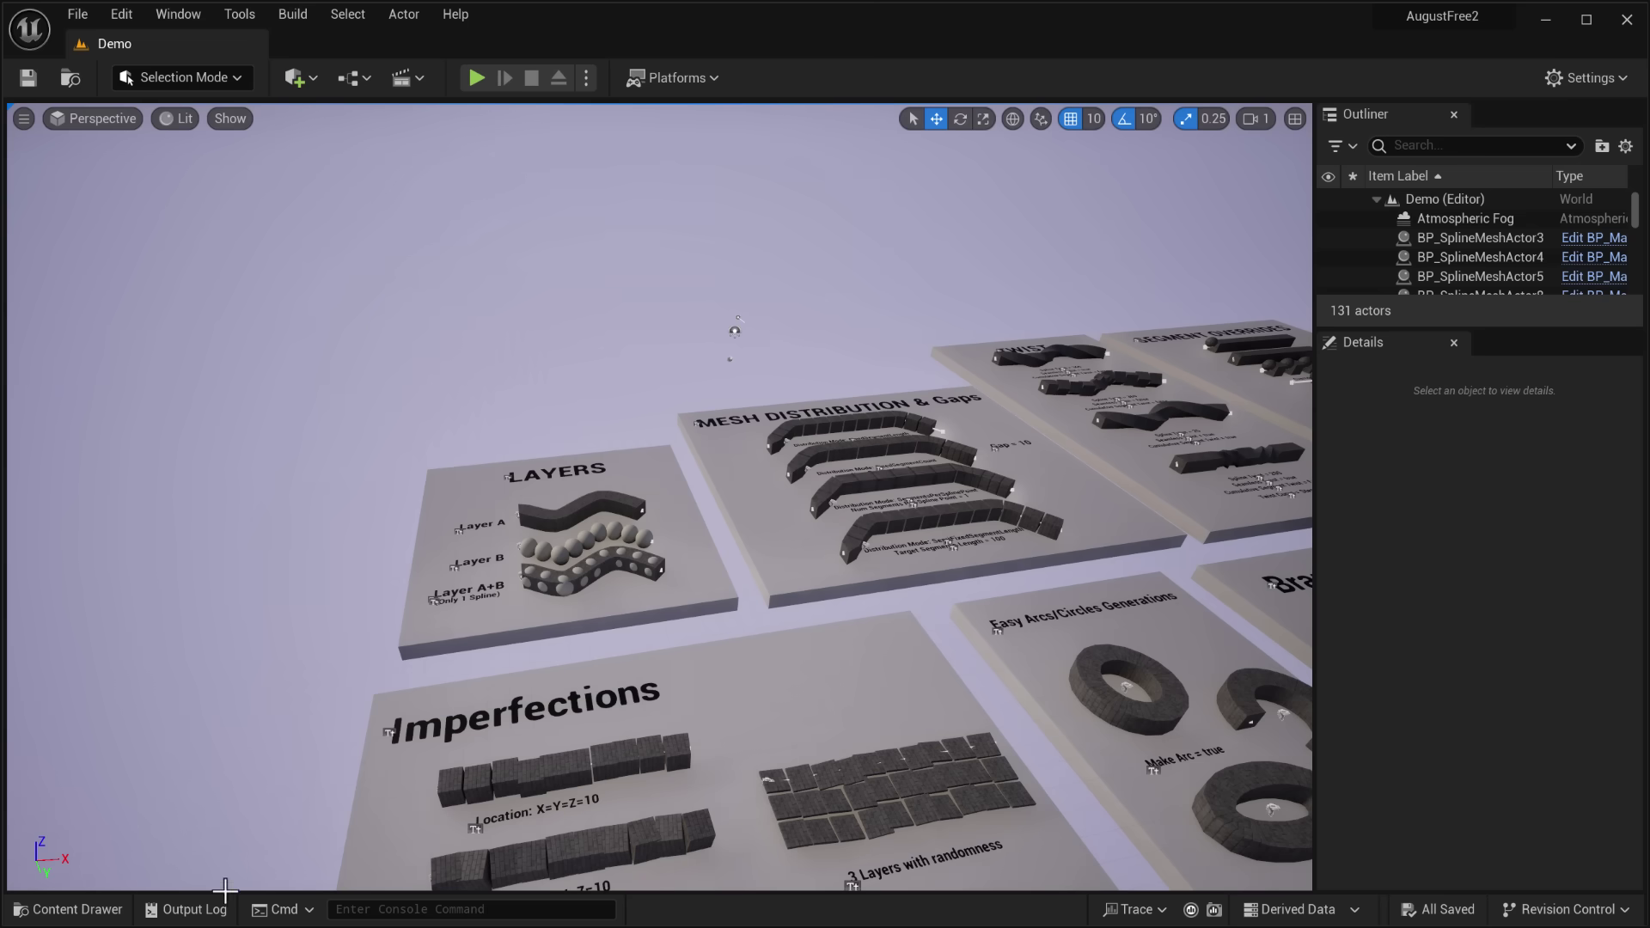
Switch to the browser and bring up the Magic Spline Plugin page on Fab
{"action": "key", "text": "alt+Tab"}
{"action": "key", "text": "alt+Tab"}
{"action": "key", "text": "alt+Tab"}
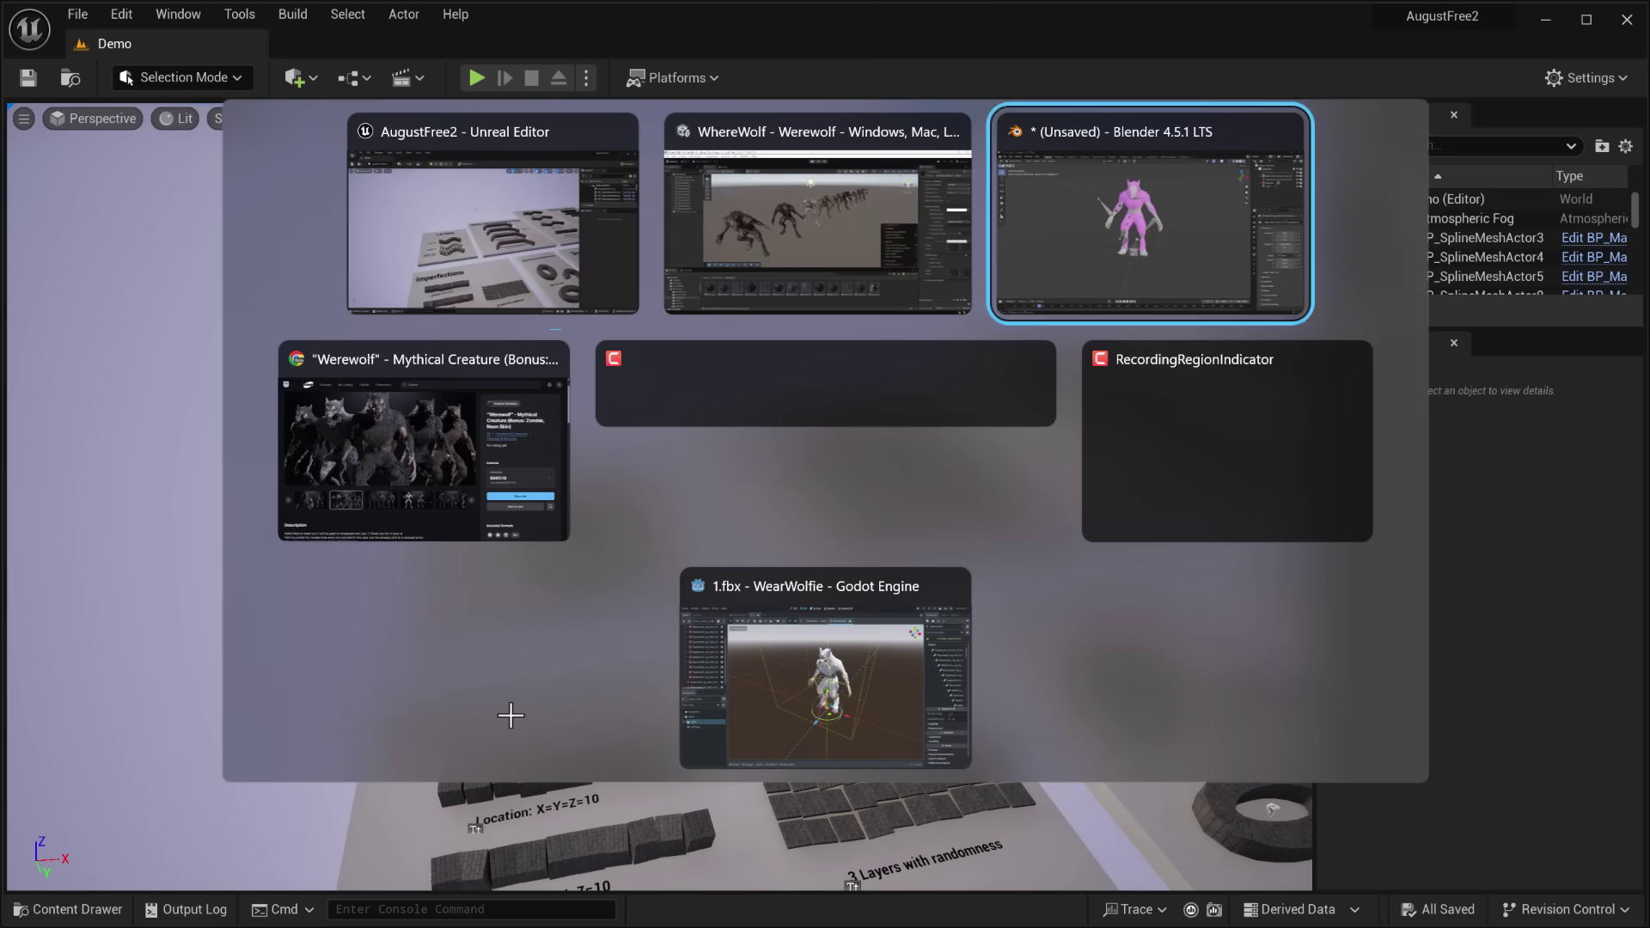
{"action": "key", "text": "Tab"}
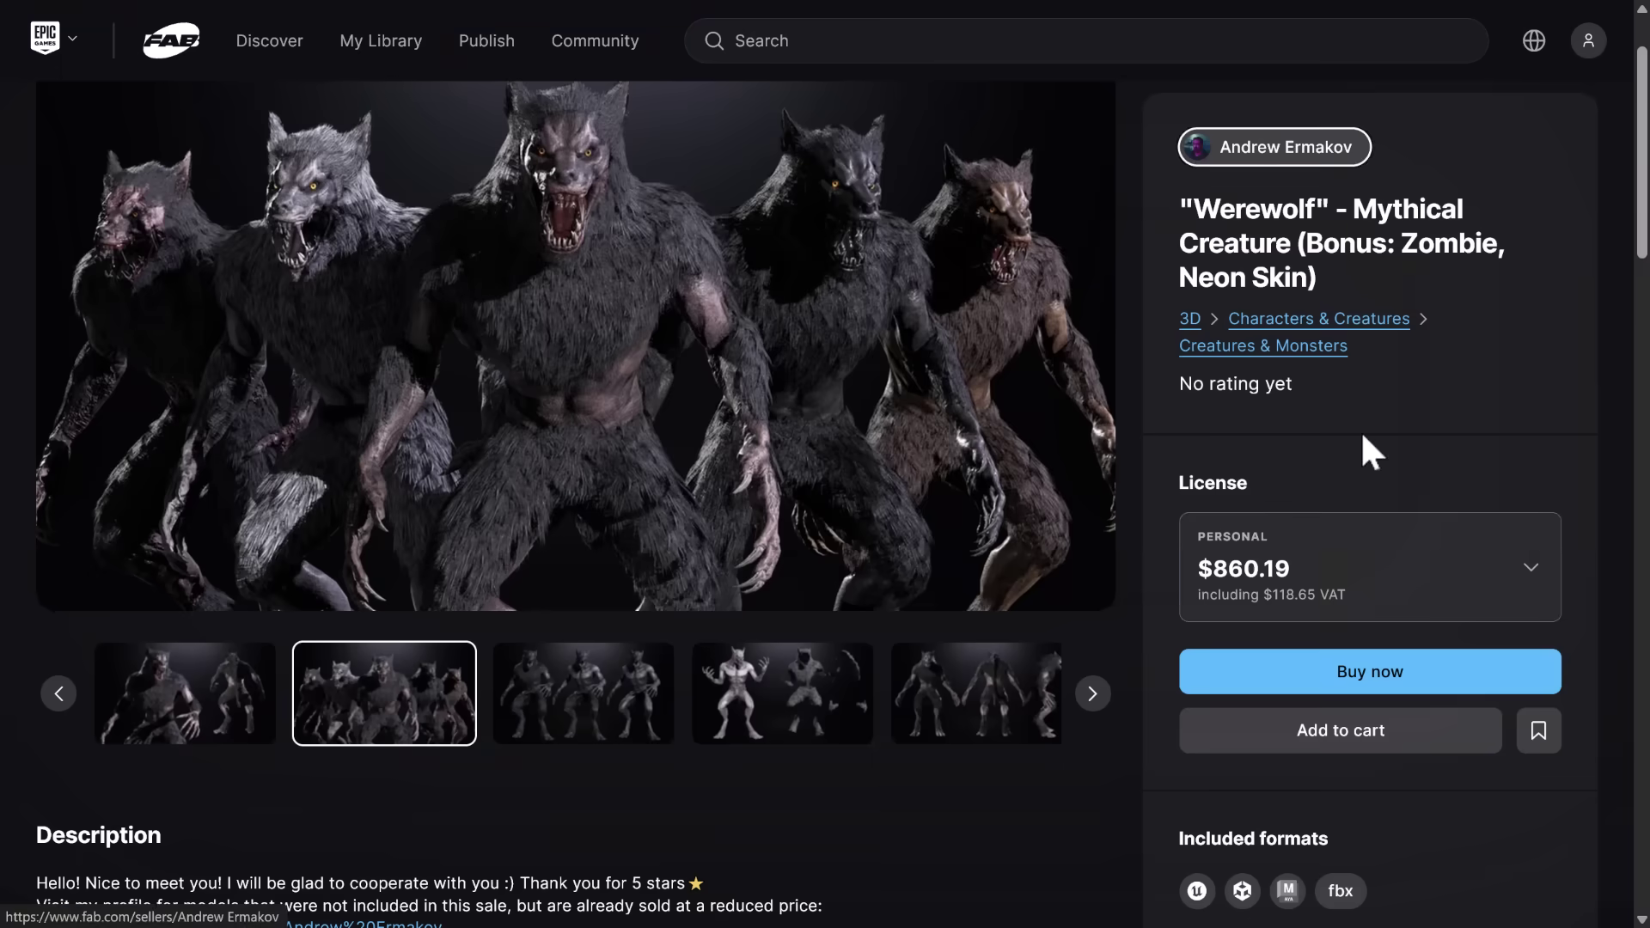
{"action": "key", "text": "ctrl+Tab"}
{"action": "key", "text": "ctrl+Tab"}
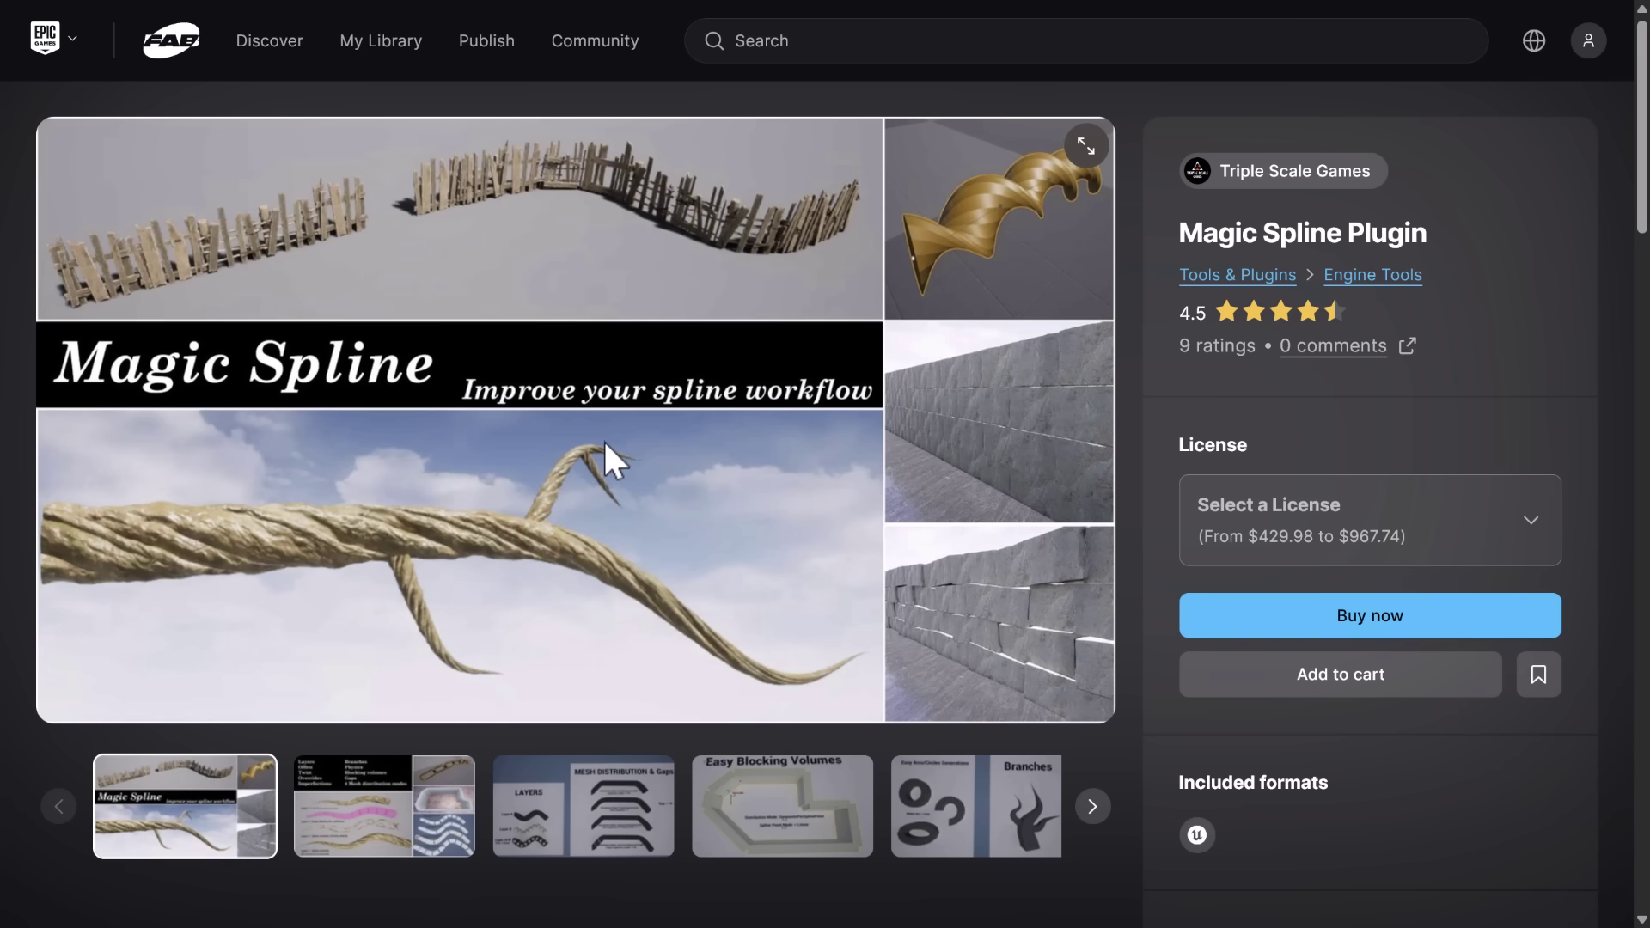
Examine the Magic Spline Plugin's second gallery image, description, technical details and supported Unreal Engine versions
{"action": "scroll", "coordinate": [605, 444], "scroll_direction": "down", "scroll_amount": 5}
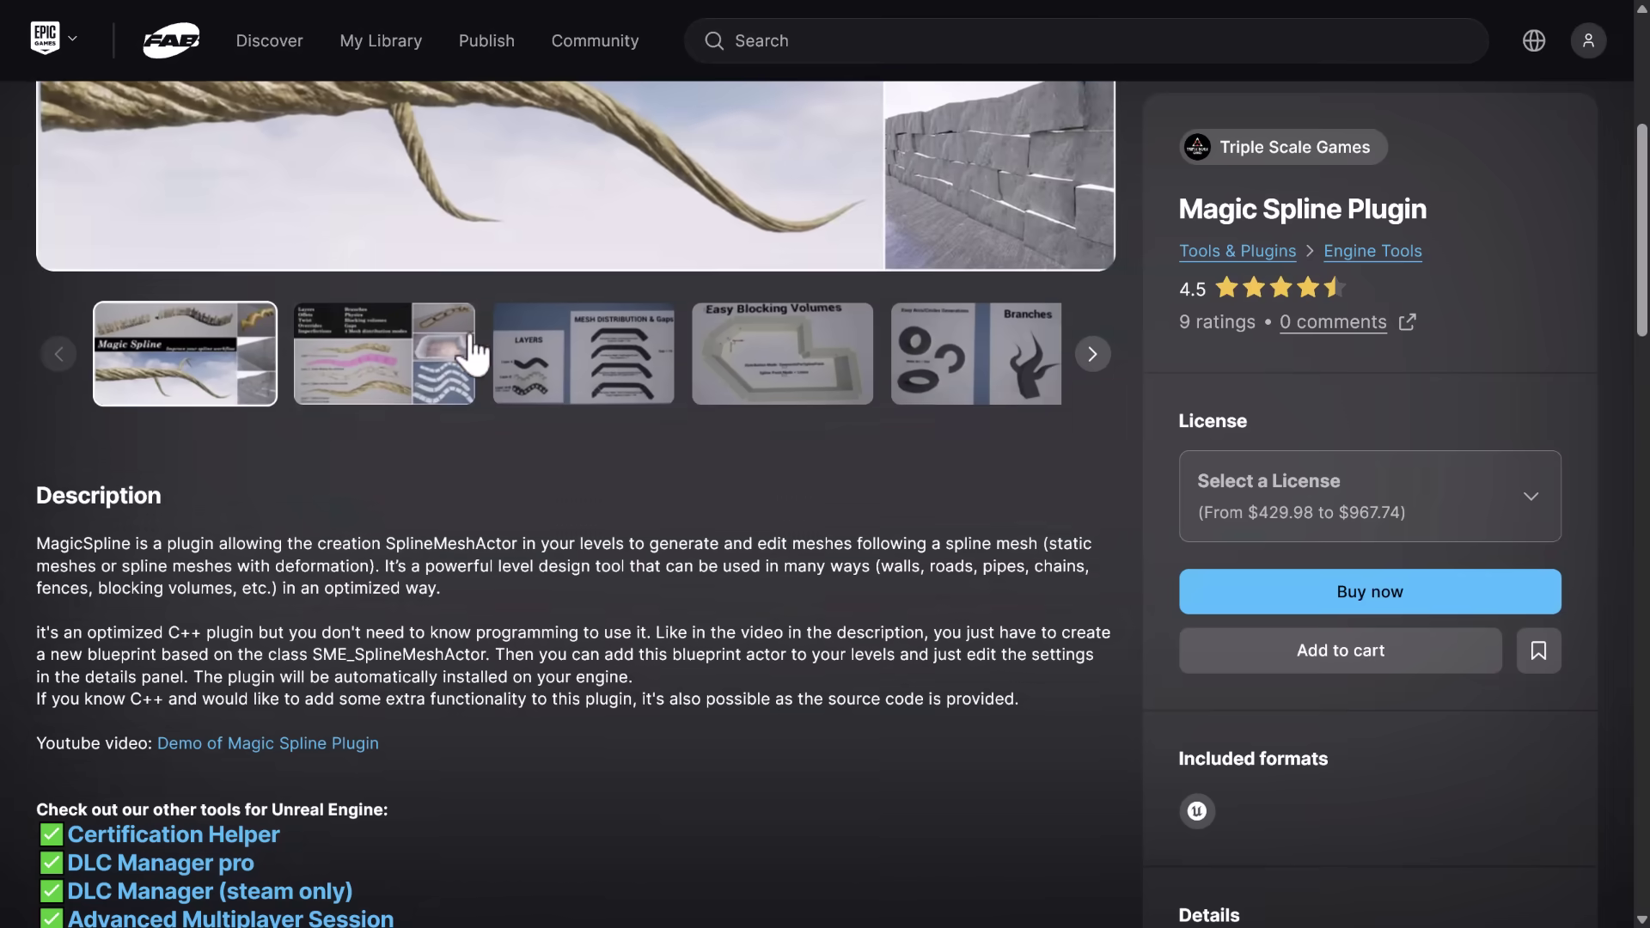
{"action": "left_click", "coordinate": [375, 383]}
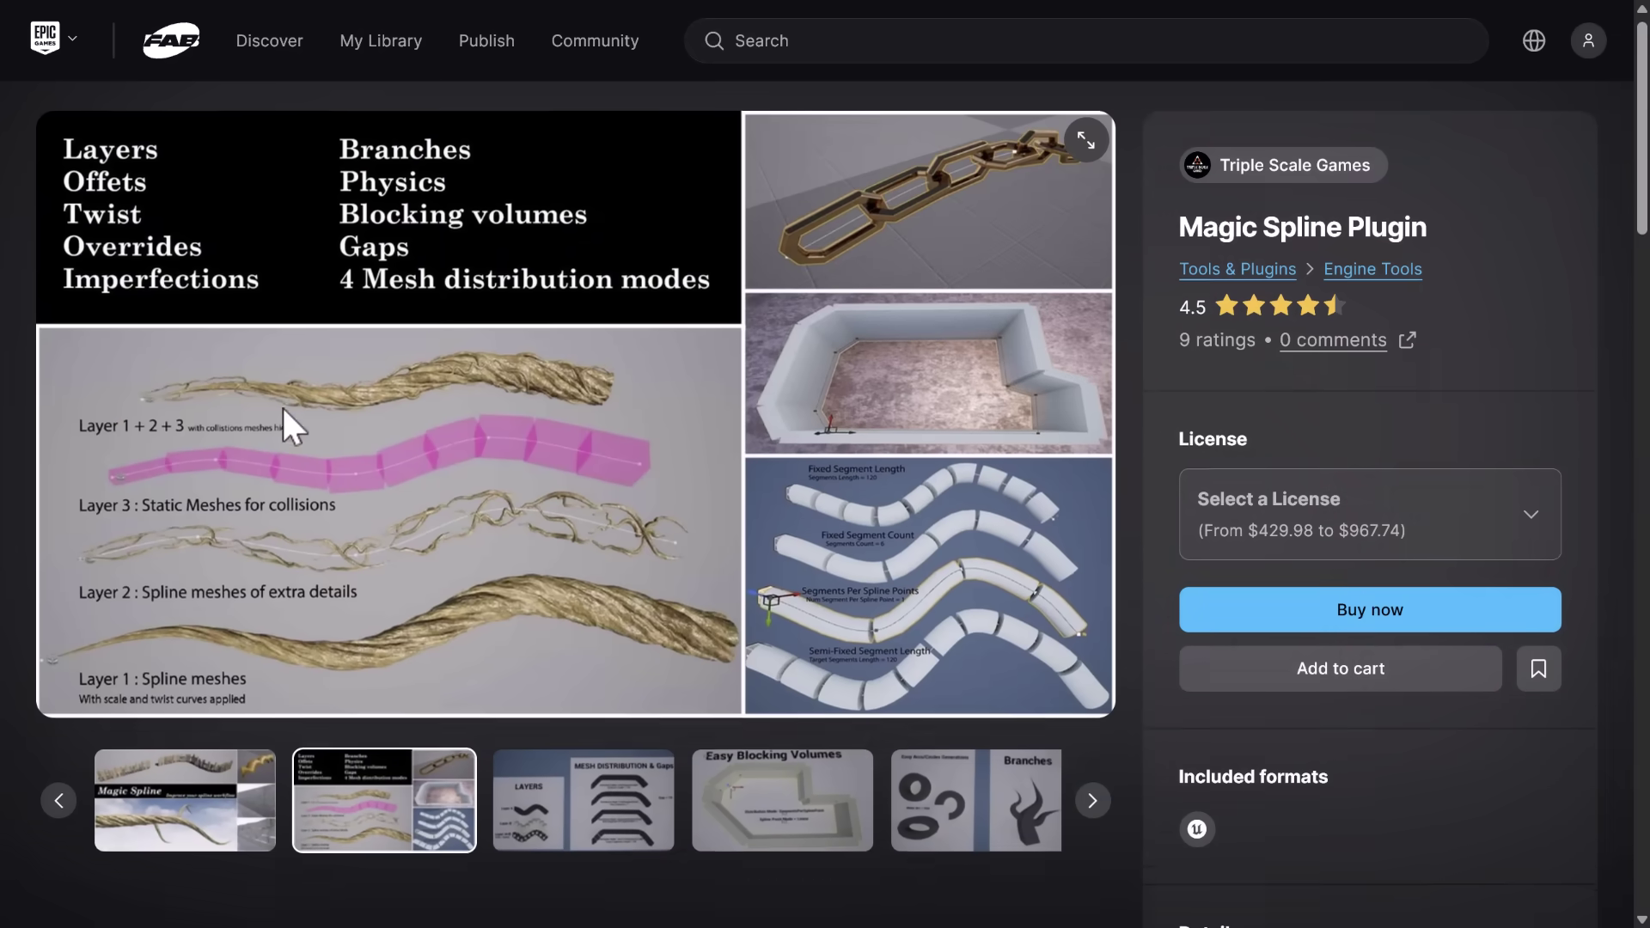
{"action": "scroll", "coordinate": [524, 451], "scroll_direction": "down", "scroll_amount": 4}
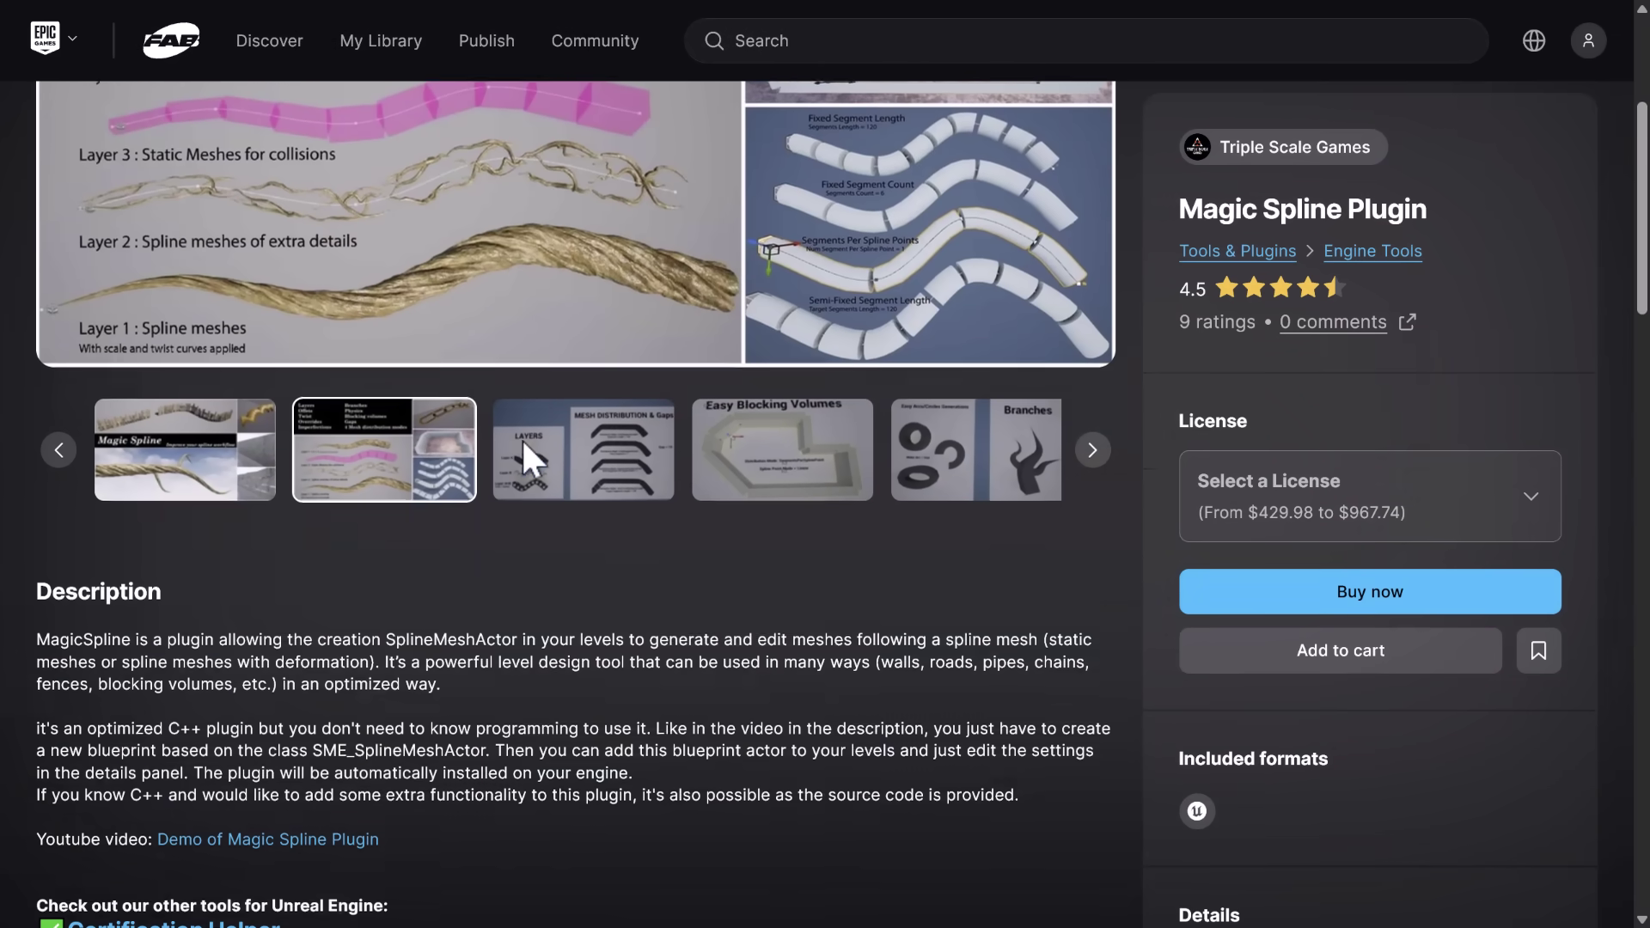
{"action": "scroll", "coordinate": [521, 437], "scroll_direction": "down", "scroll_amount": 4}
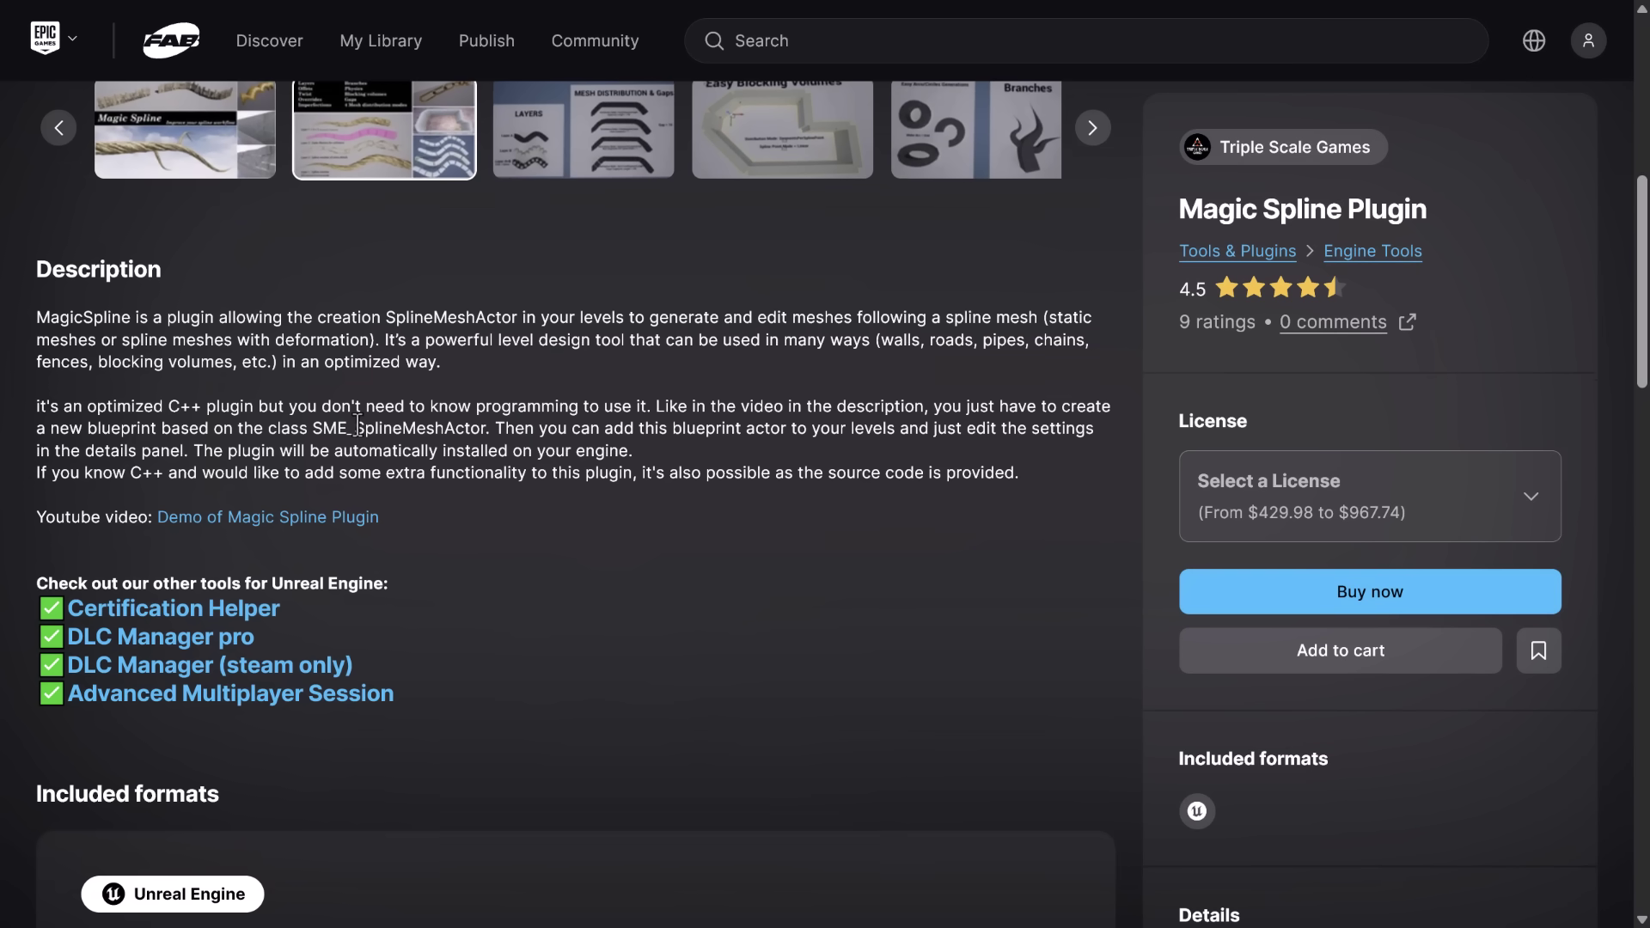
{"action": "scroll", "coordinate": [478, 462], "scroll_direction": "down", "scroll_amount": 4}
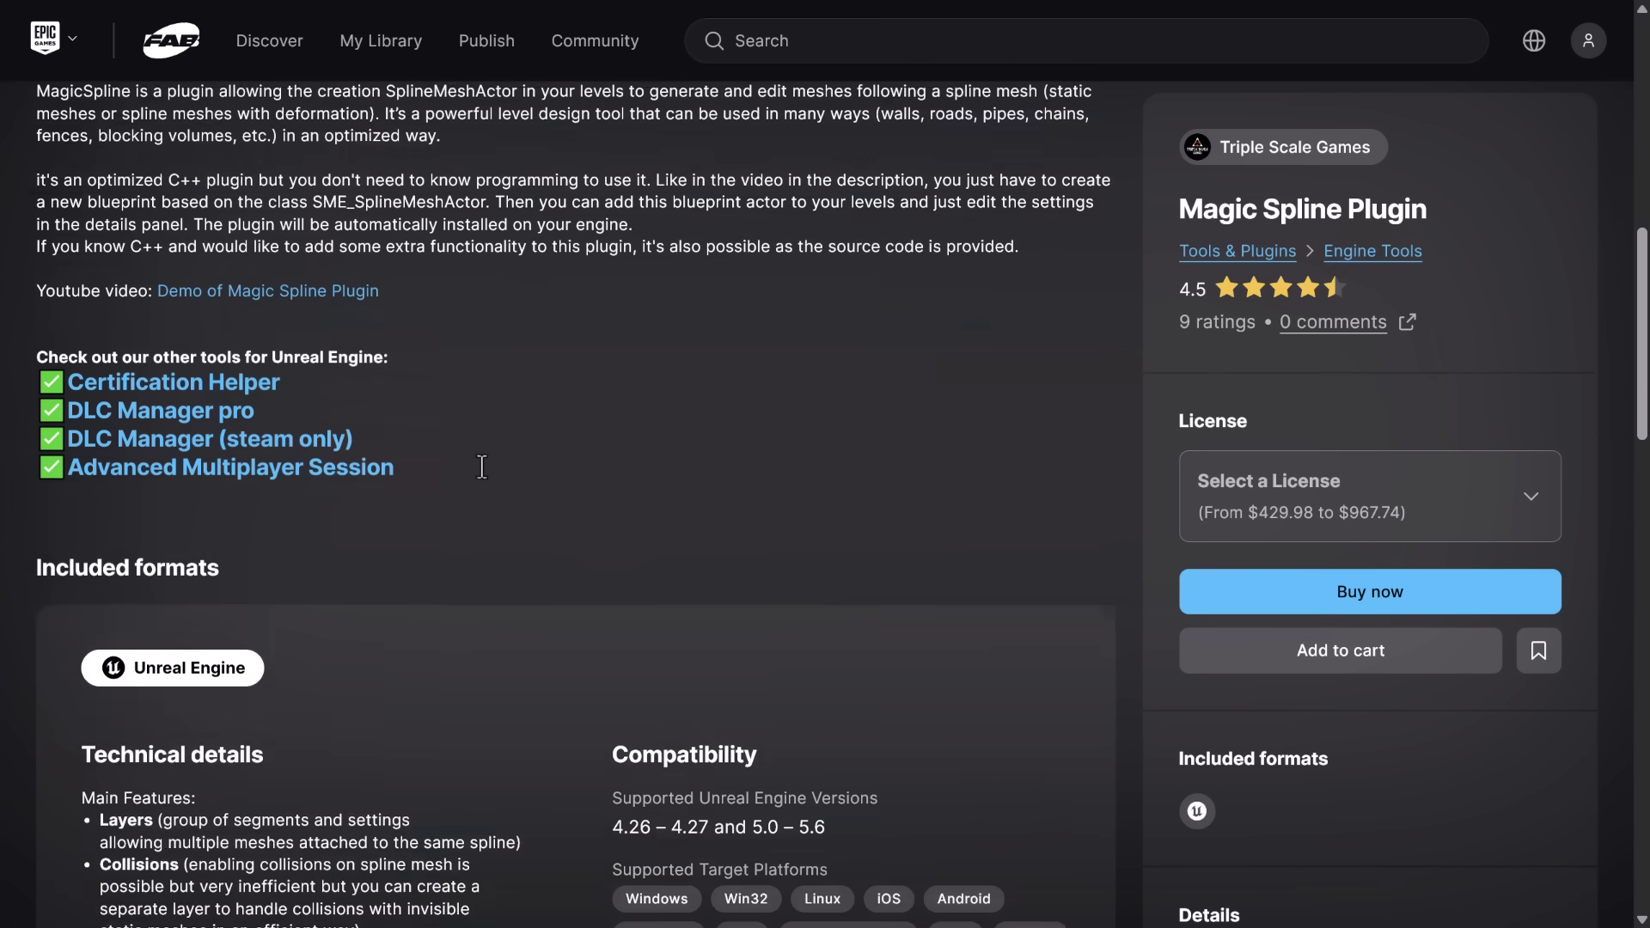
{"action": "scroll", "coordinate": [479, 461], "scroll_direction": "down", "scroll_amount": 4}
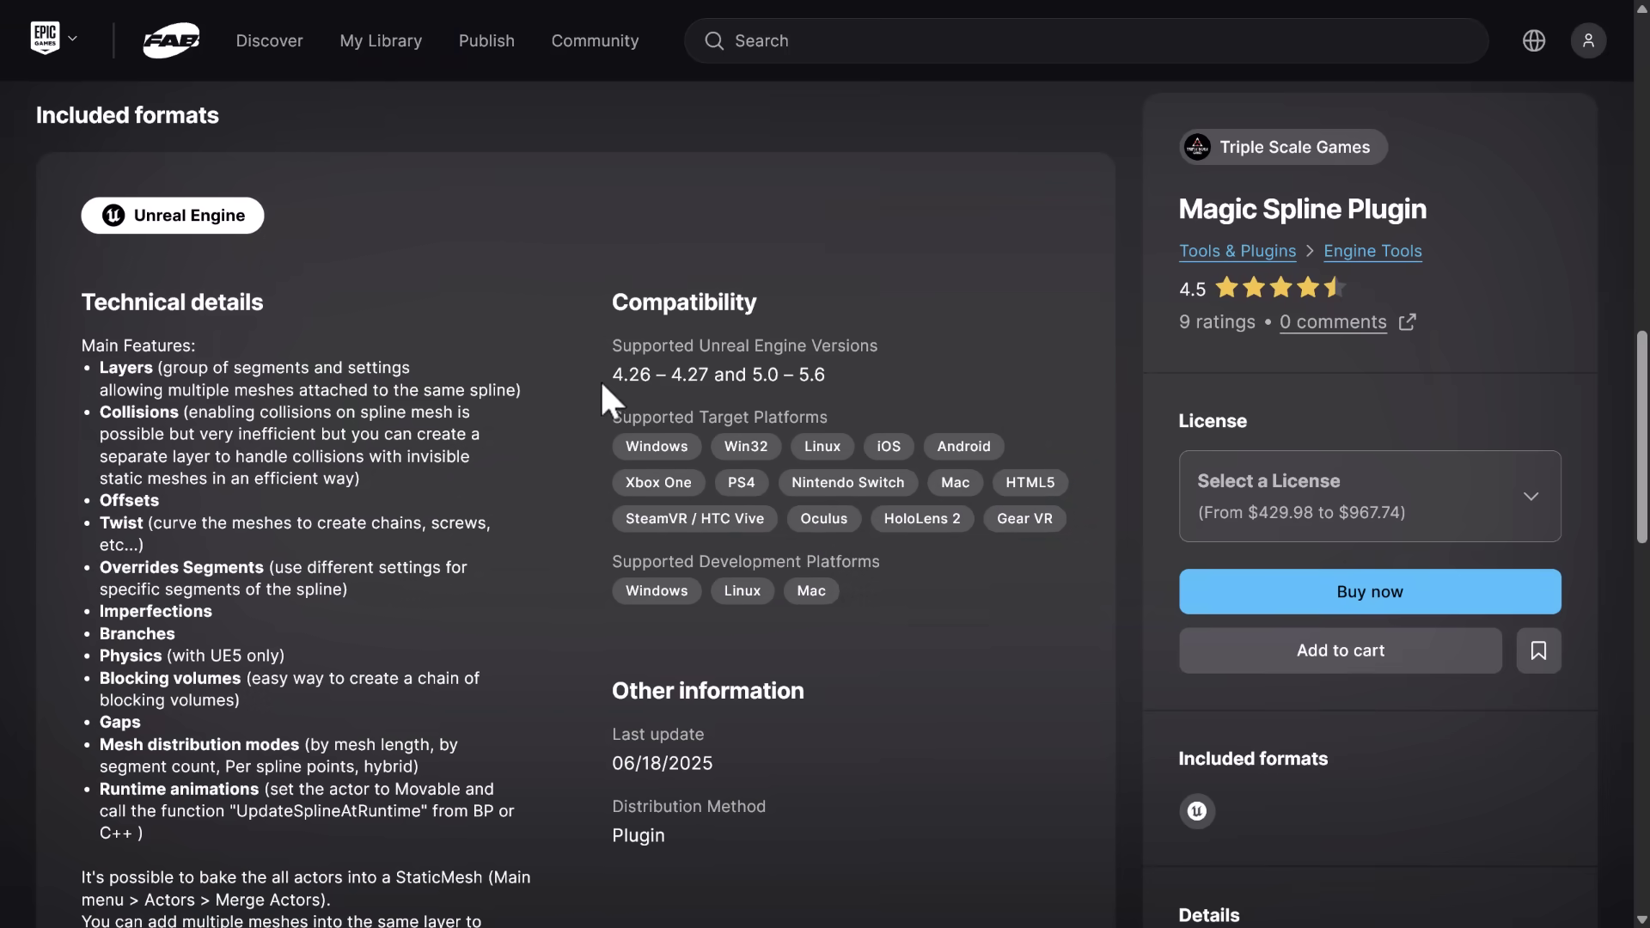
{"action": "left_click_drag", "start_coordinate": [624, 375], "coordinate": [856, 365]}
{"action": "scroll", "coordinate": [43, 180], "scroll_direction": "down", "scroll_amount": 3}
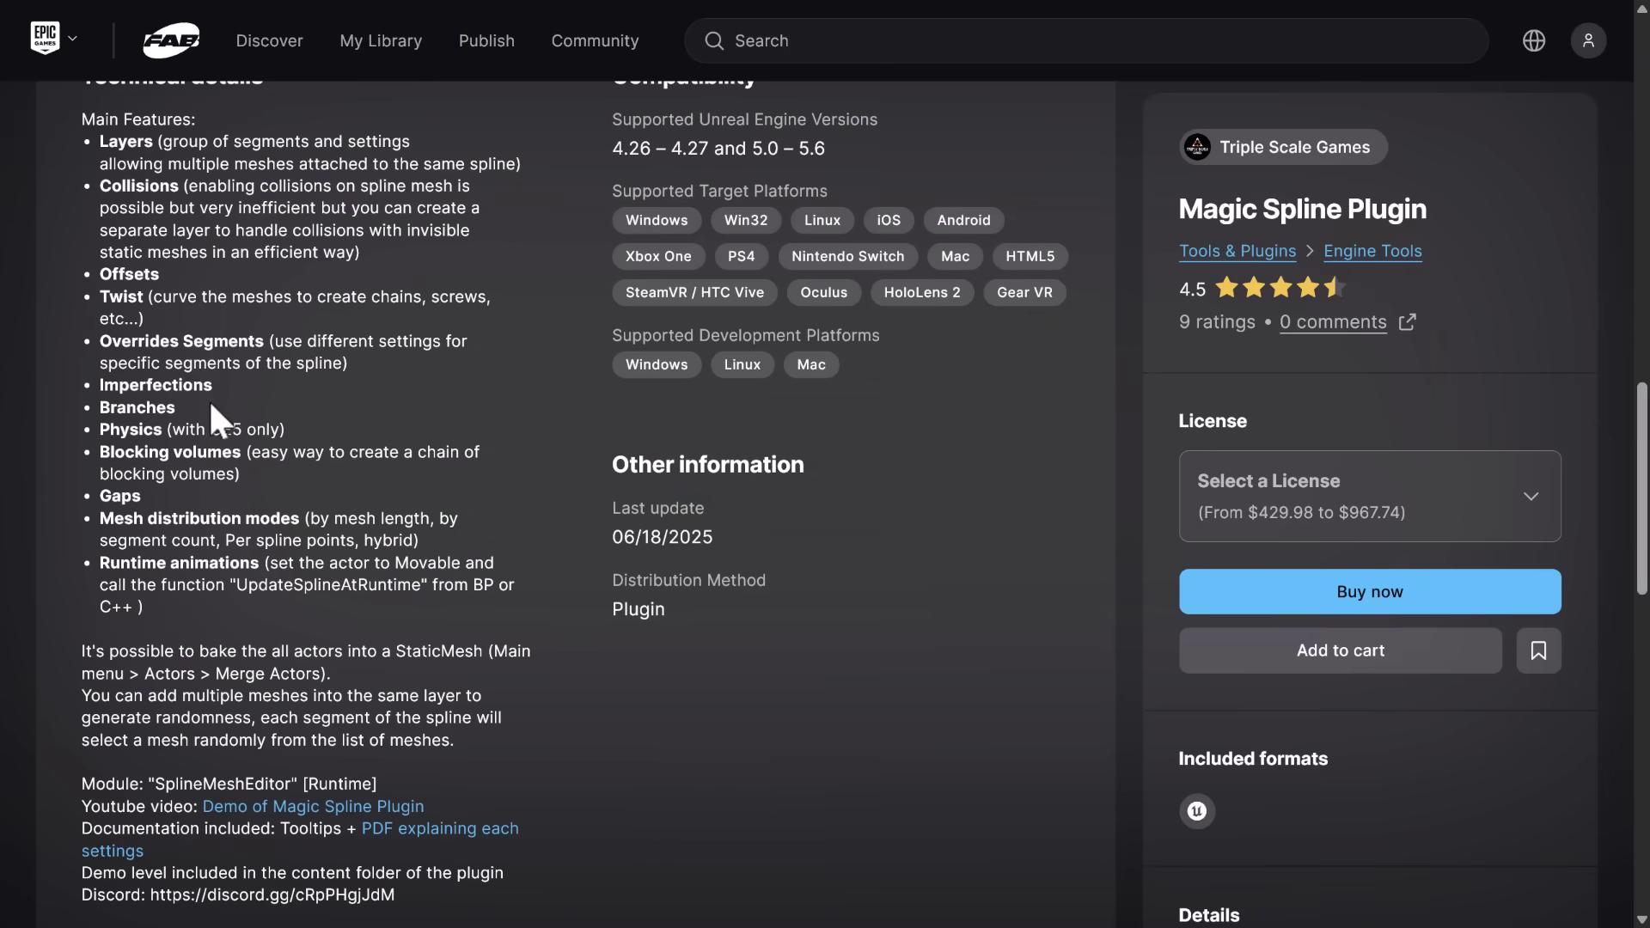
{"action": "scroll", "coordinate": [305, 521], "scroll_direction": "up", "scroll_amount": 10}
{"action": "scroll", "coordinate": [305, 522], "scroll_direction": "up", "scroll_amount": 5}
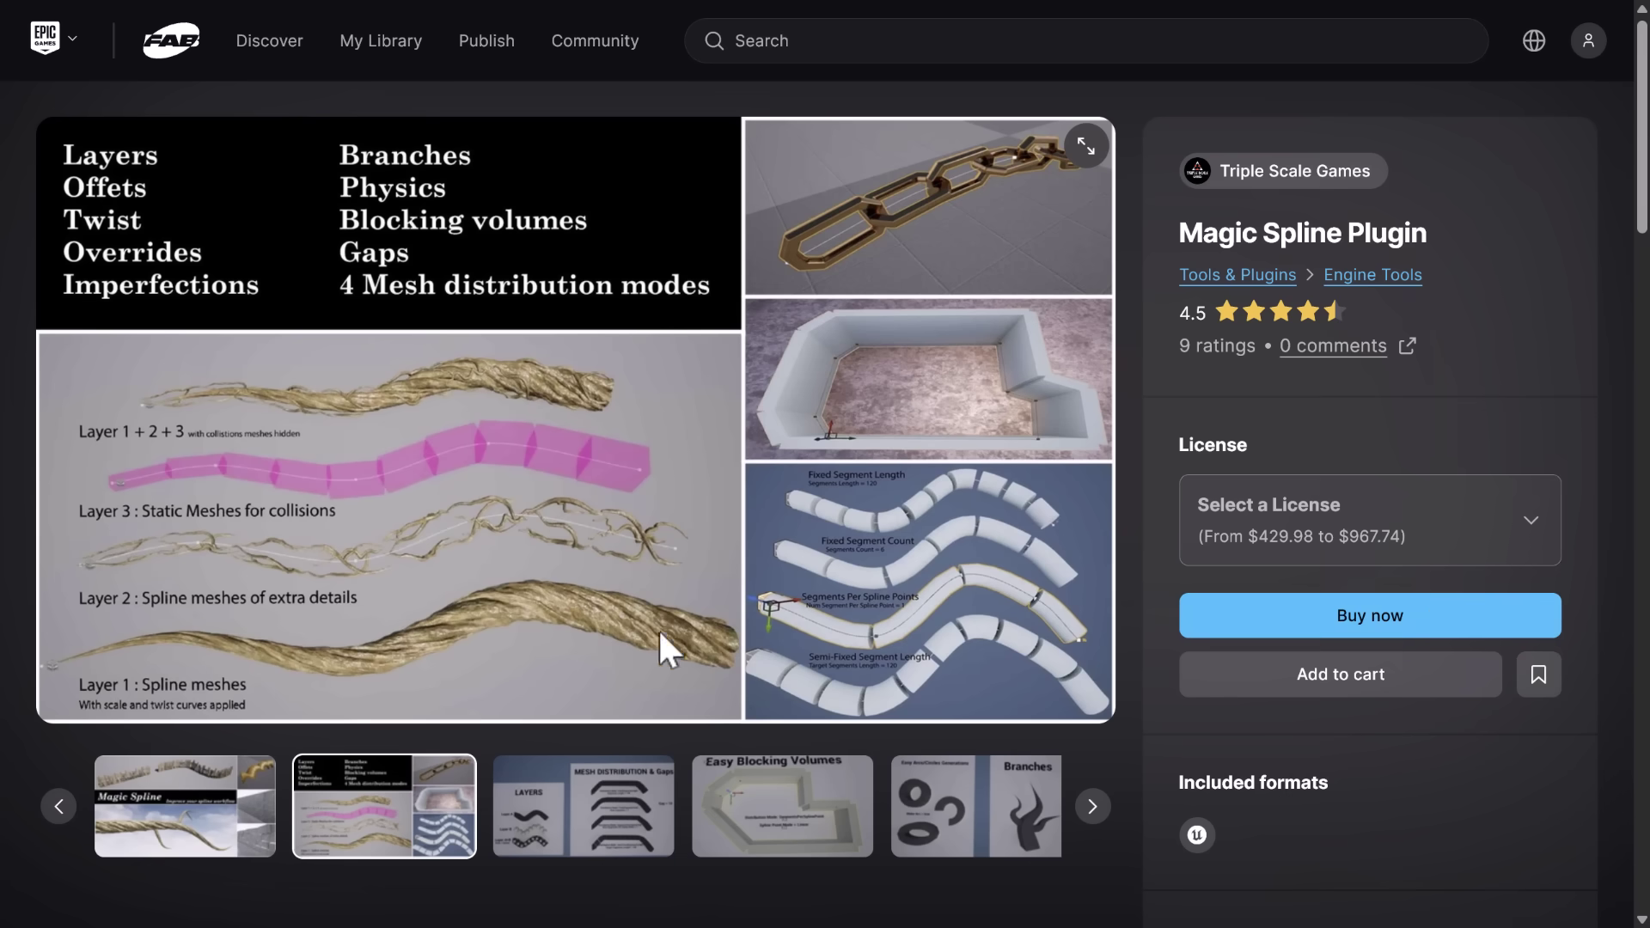
Switch to Unreal Editor and fly through the Demo level past Branches to the Physics and Easy Blocking Volumes displays
{"action": "key", "text": "alt+Tab"}
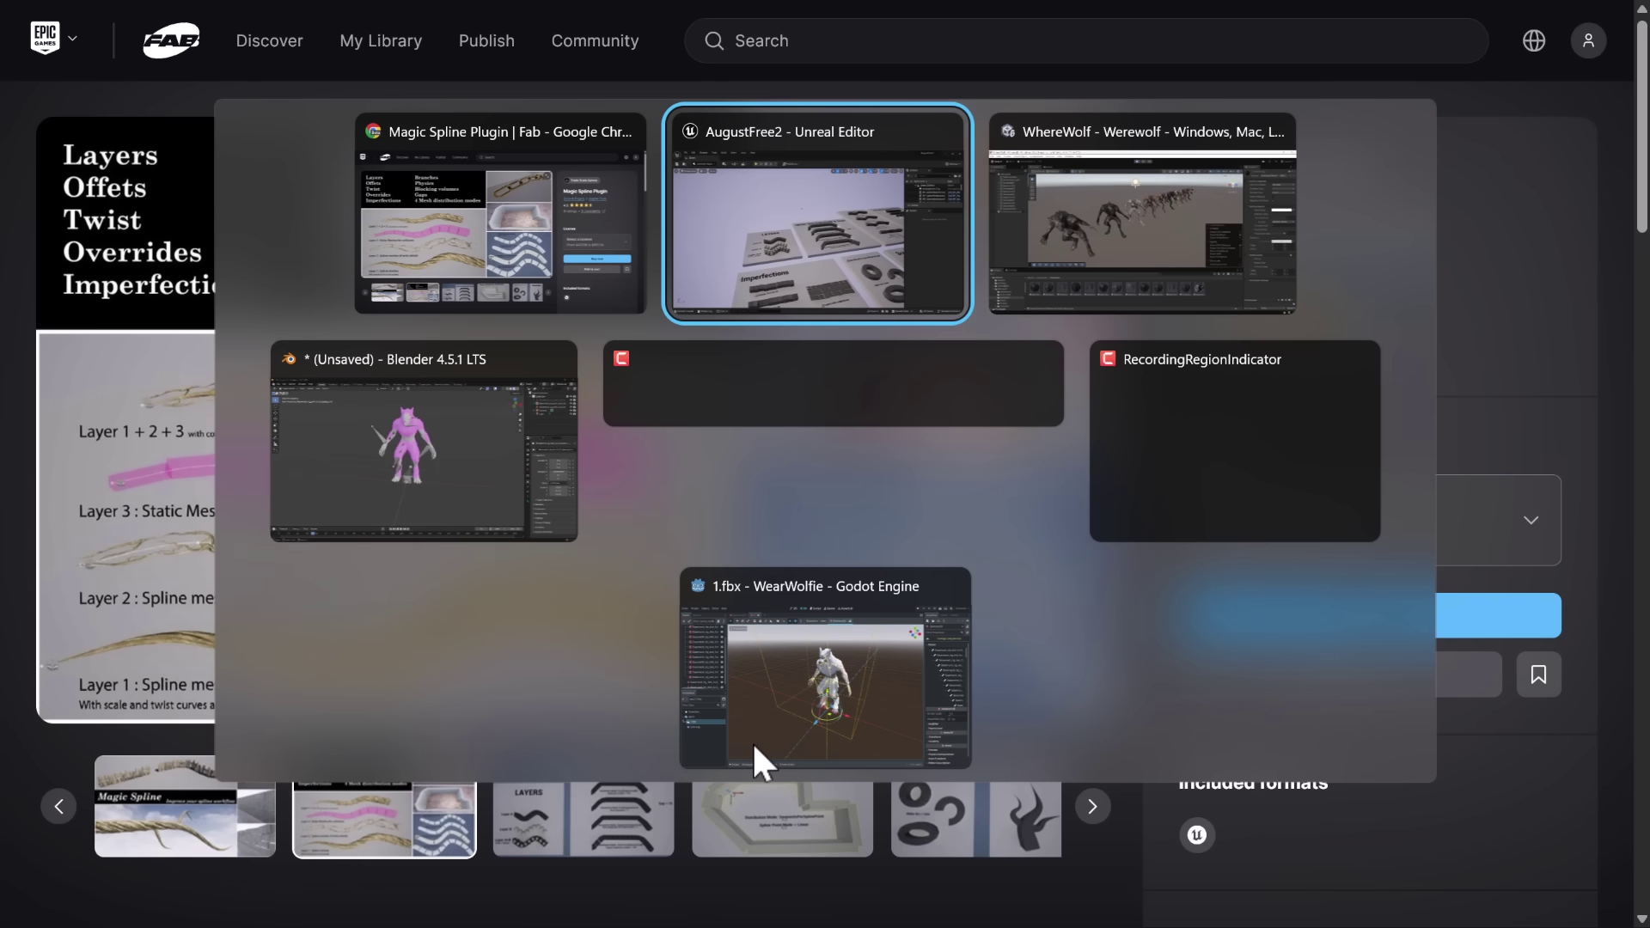
{"action": "key", "text": "alt+Tab"}
{"action": "key", "text": "alt+Tab"}
{"action": "key", "text": "alt+Tab"}
{"action": "key", "text": "alt+Tab"}
{"action": "key", "text": "alt+Tab"}
{"action": "key", "text": "alt+Tab"}
{"action": "key", "text": "alt+Tab"}
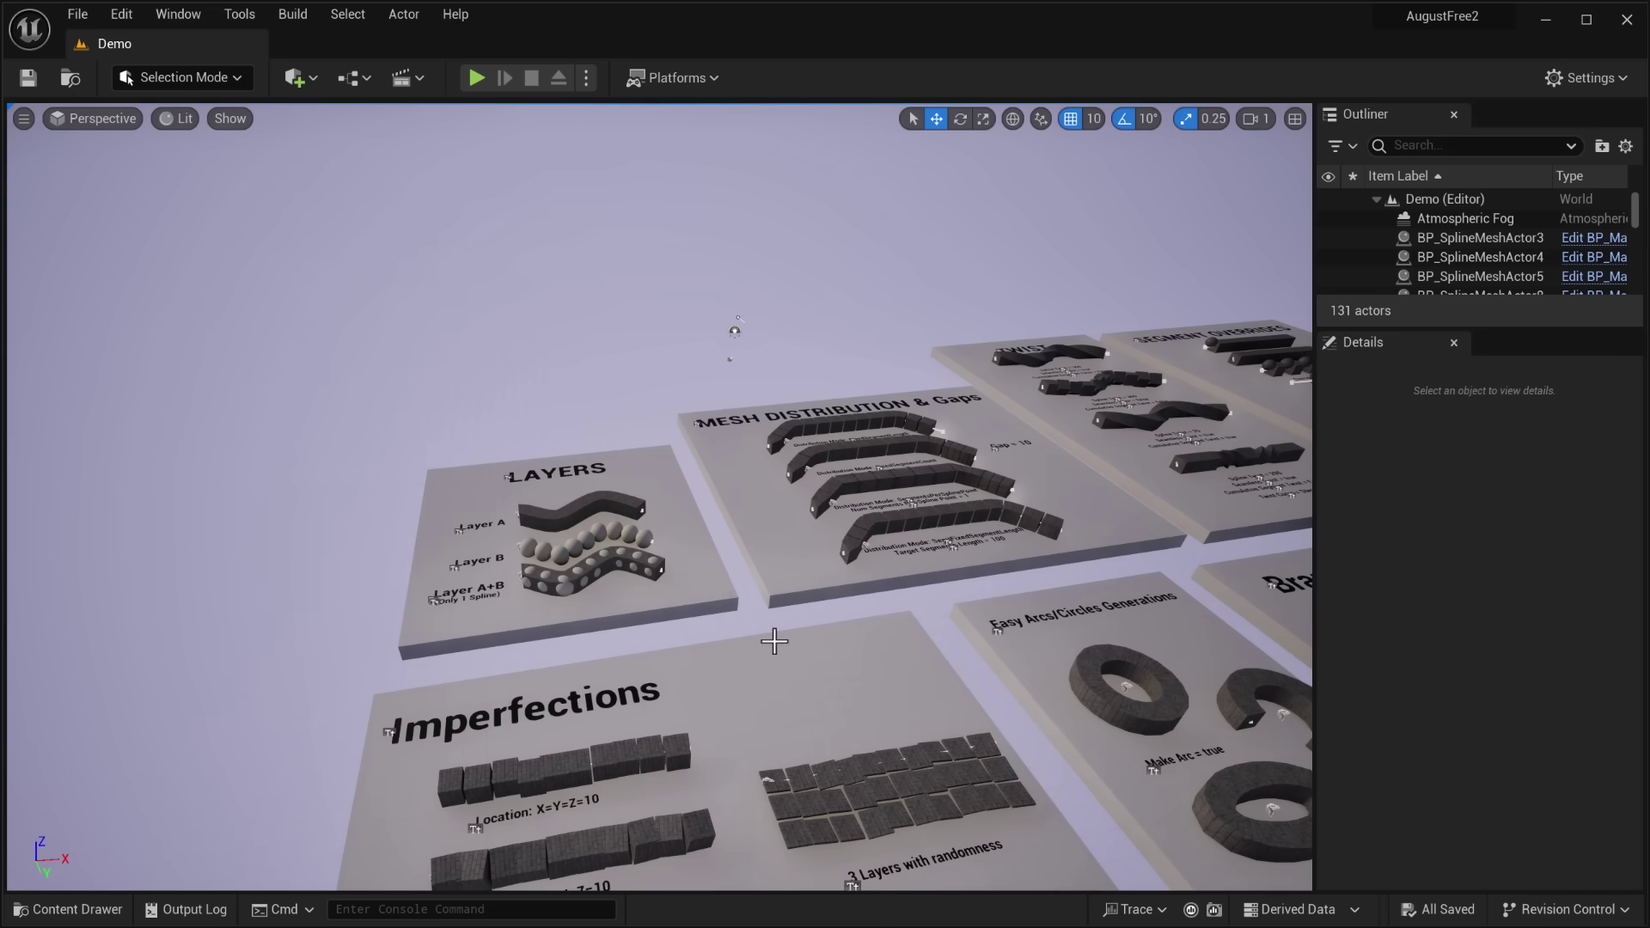
{"action": "mouse_move", "coordinate": [773, 641]}
{"action": "right_mouse_down"}
{"action": "mouse_move", "coordinate": [813, 634]}
{"action": "mouse_move", "coordinate": [825, 687]}
{"action": "mouse_move", "coordinate": [739, 696]}
{"action": "mouse_move", "coordinate": [774, 645]}
{"action": "mouse_move", "coordinate": [778, 542]}
{"action": "mouse_move", "coordinate": [920, 563]}
{"action": "mouse_move", "coordinate": [773, 645]}
{"action": "right_mouse_up"}
{"action": "key", "text": "w"}
{"action": "key", "text": "Caps_Lock"}
{"action": "scroll", "coordinate": [774, 593], "scroll_direction": "down", "scroll_amount": 1}
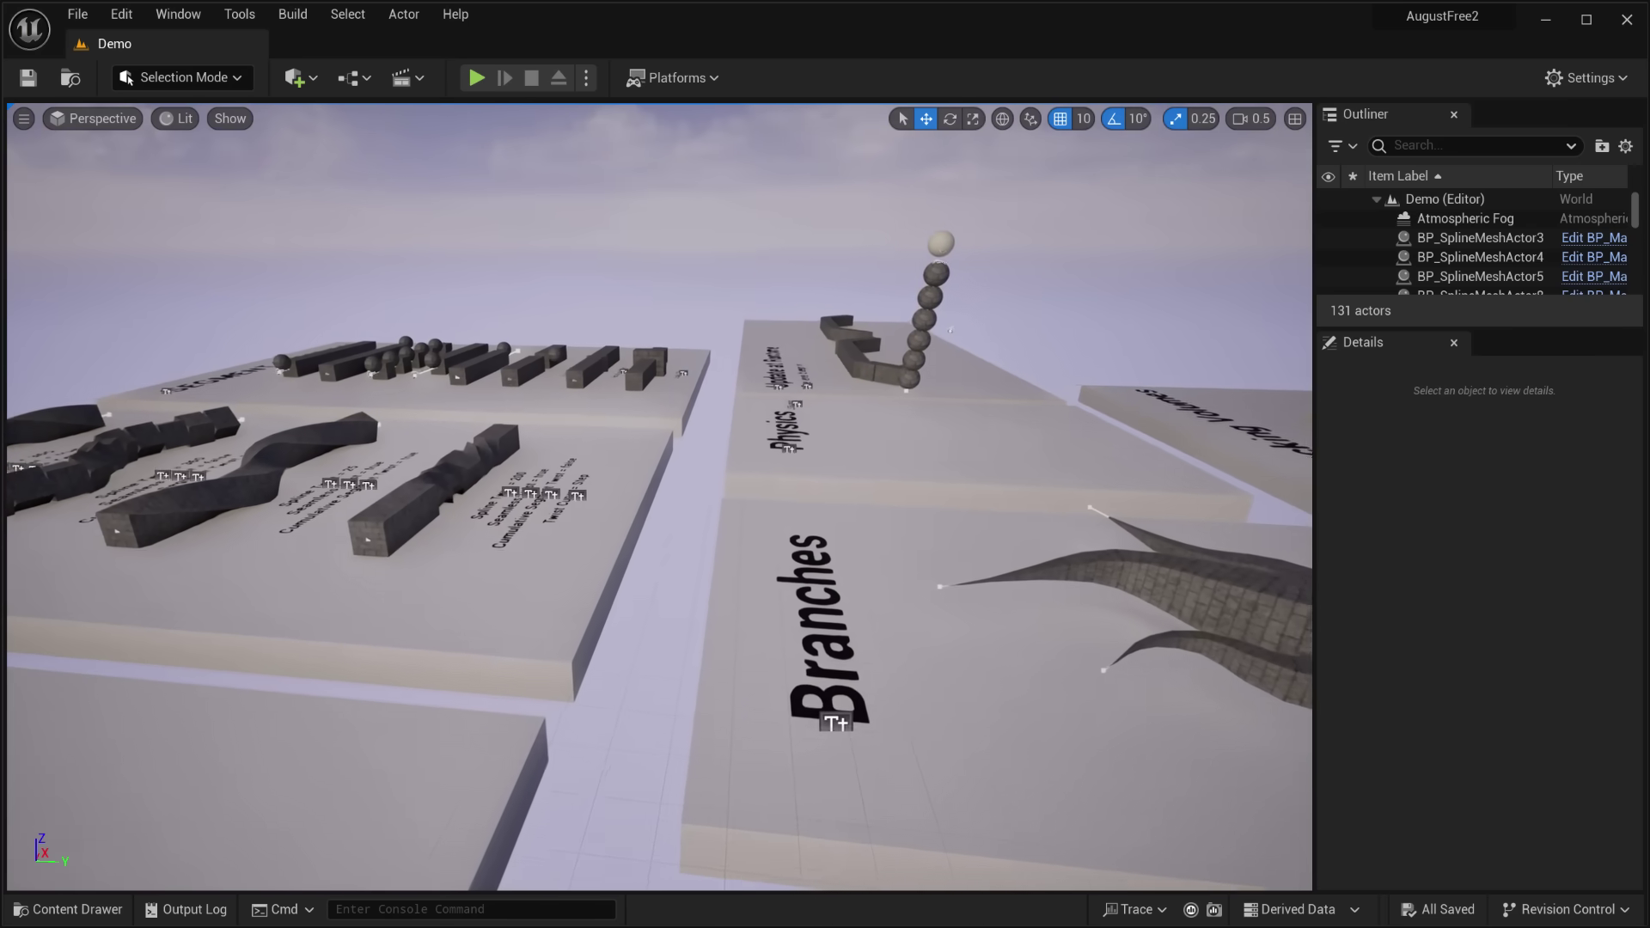
{"action": "key", "text": "w"}
{"action": "right_click_drag", "start_coordinate": [660, 497], "coordinate": [581, 542]}
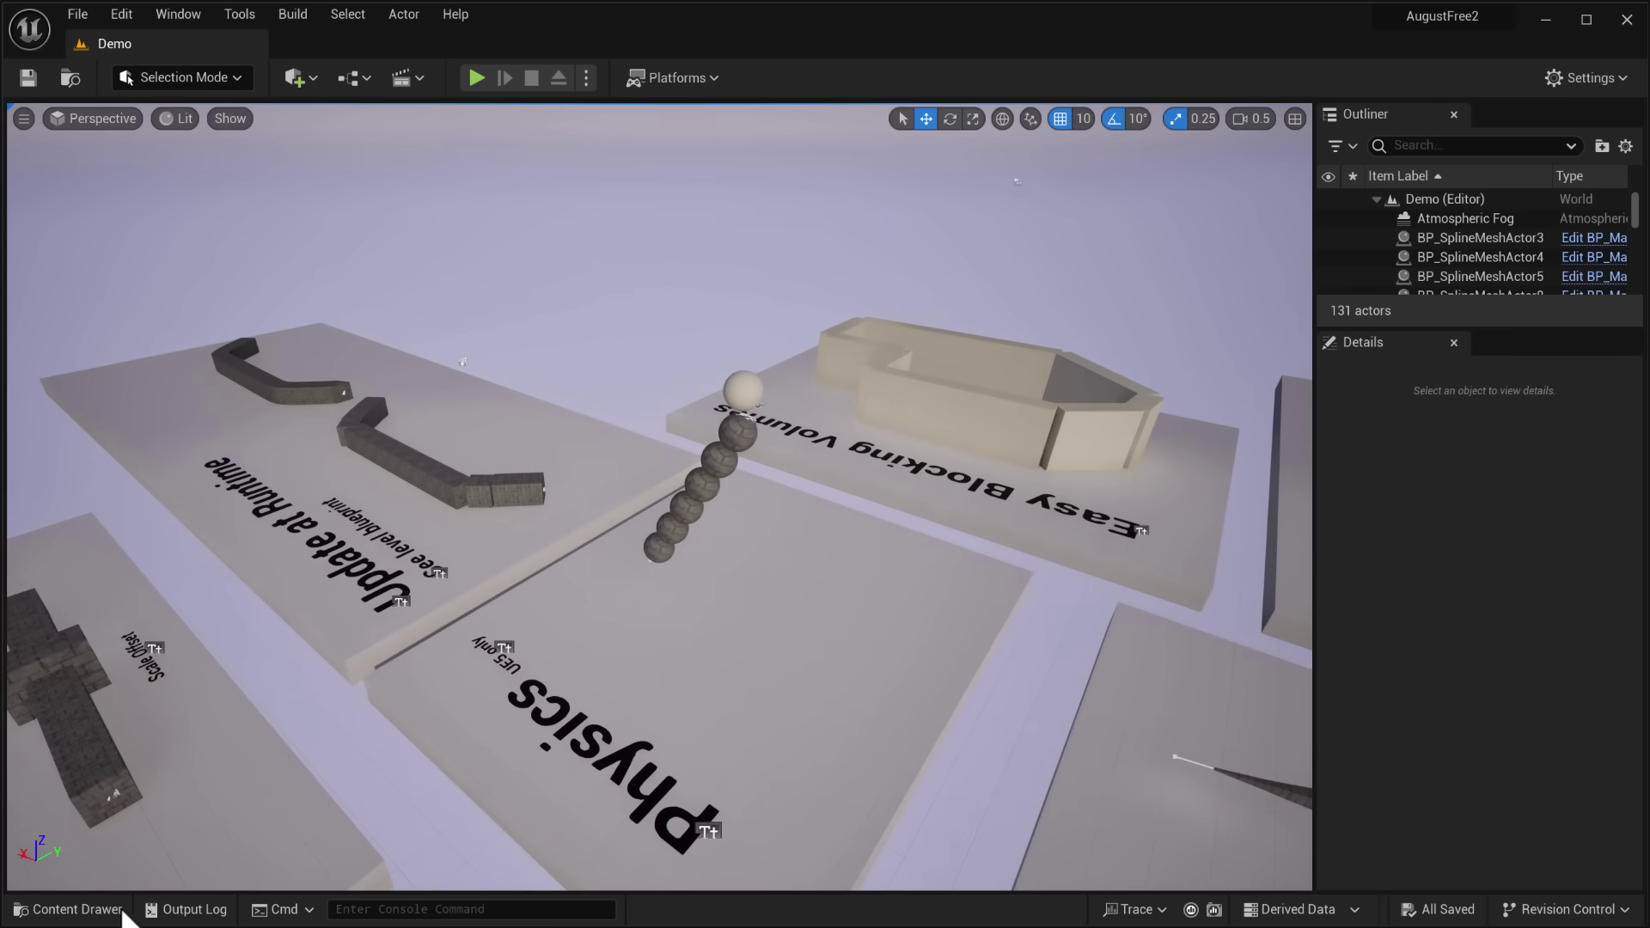
Open the SplineMeshEditor C++ Classes folder among the engine plugins in the content browser
{"action": "left_click", "coordinate": [77, 909]}
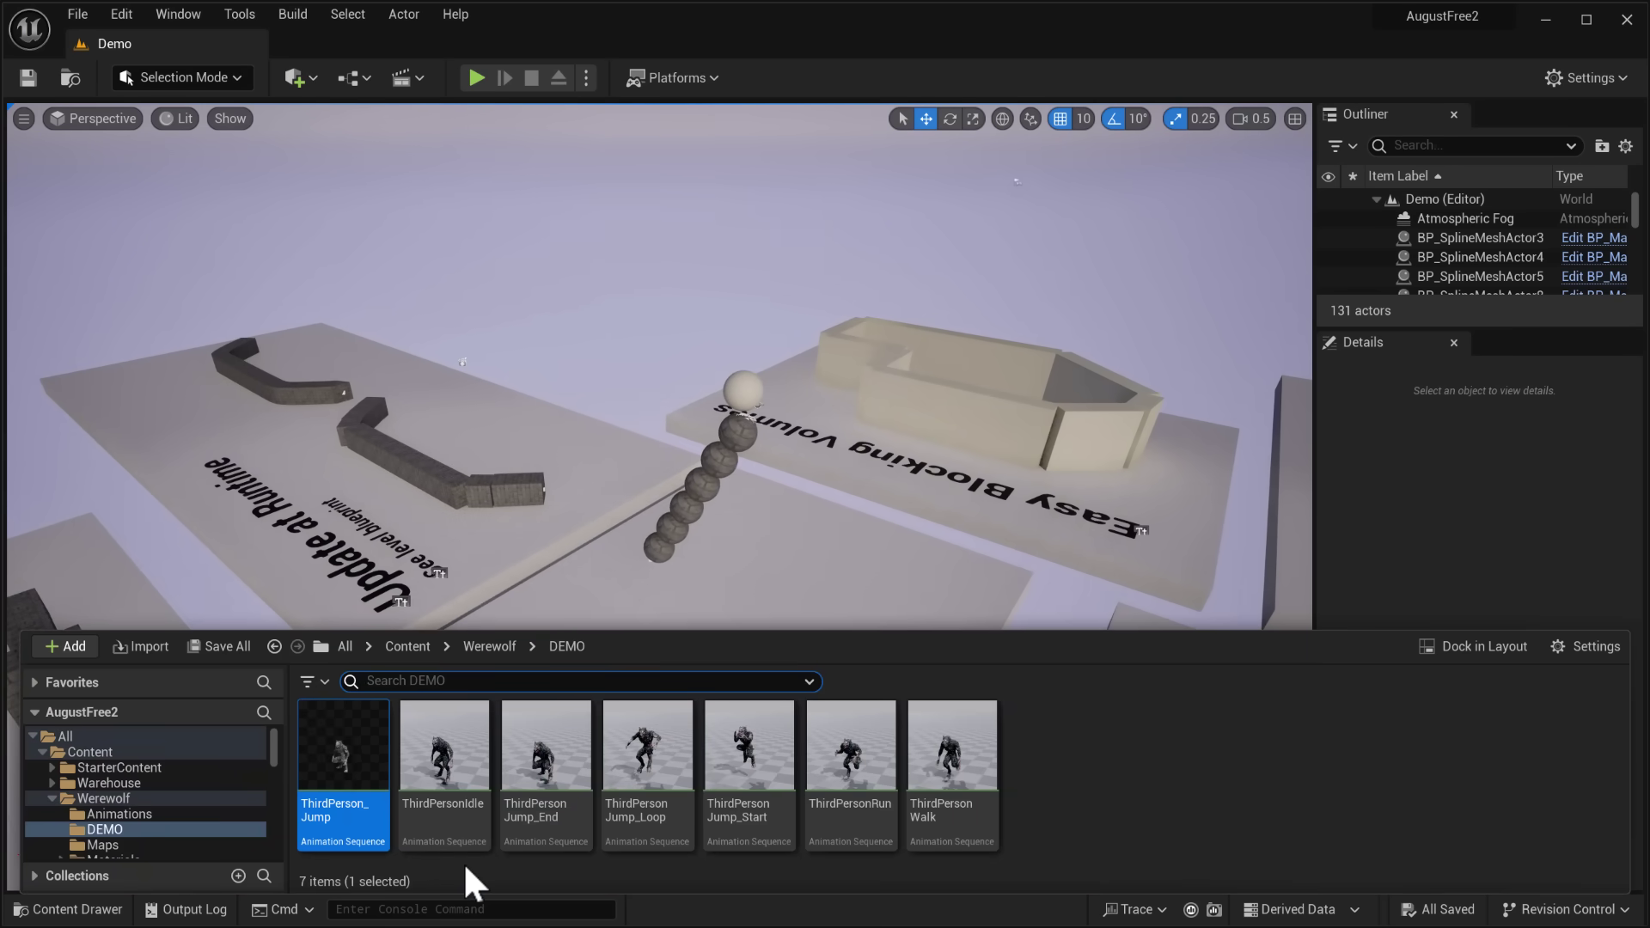
{"action": "scroll", "coordinate": [210, 794], "scroll_direction": "down", "scroll_amount": 5}
{"action": "scroll", "coordinate": [210, 794], "scroll_direction": "down", "scroll_amount": 15}
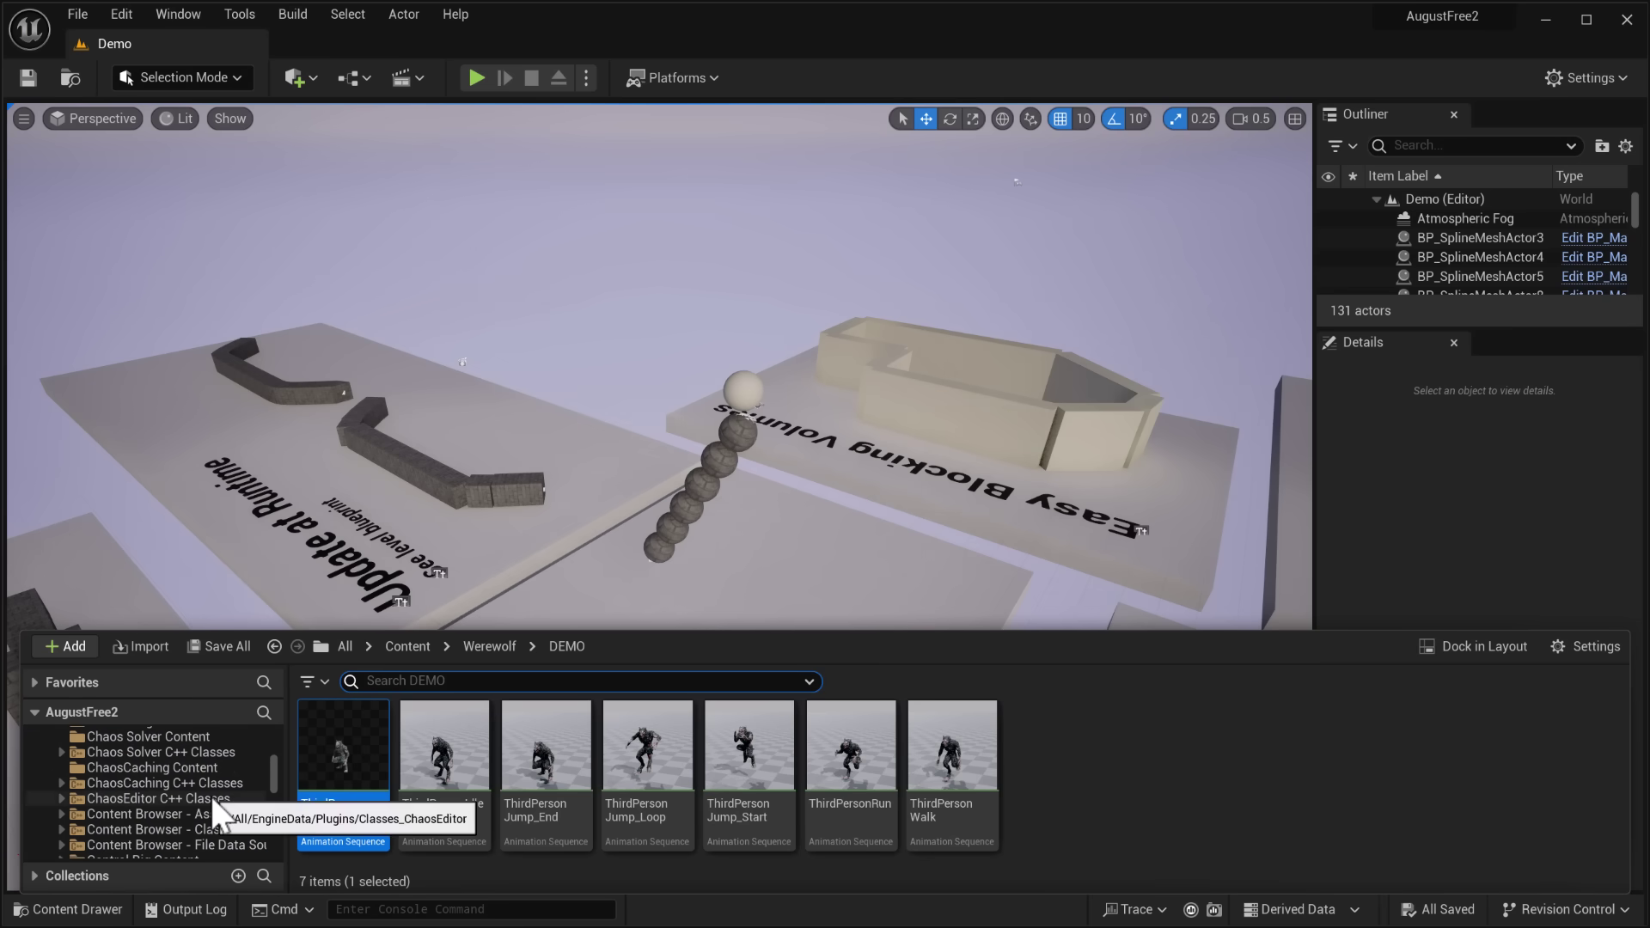
{"action": "scroll", "coordinate": [208, 786], "scroll_direction": "up", "scroll_amount": 8}
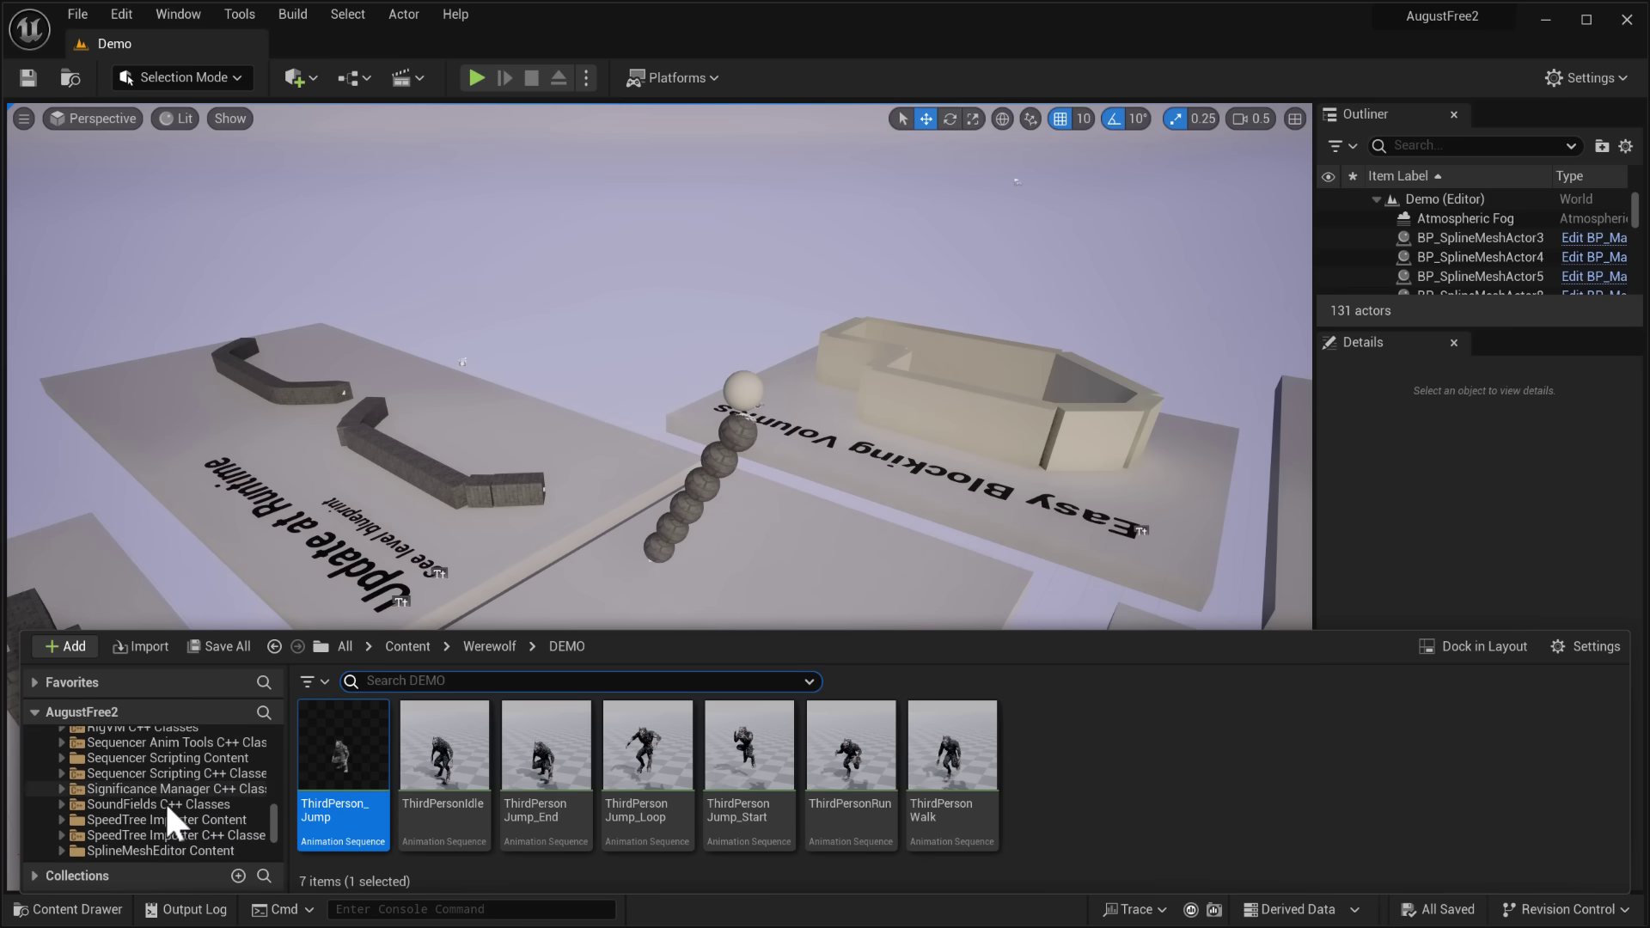
{"action": "scroll", "coordinate": [162, 808], "scroll_direction": "down", "scroll_amount": 1}
{"action": "left_click", "coordinate": [129, 835]}
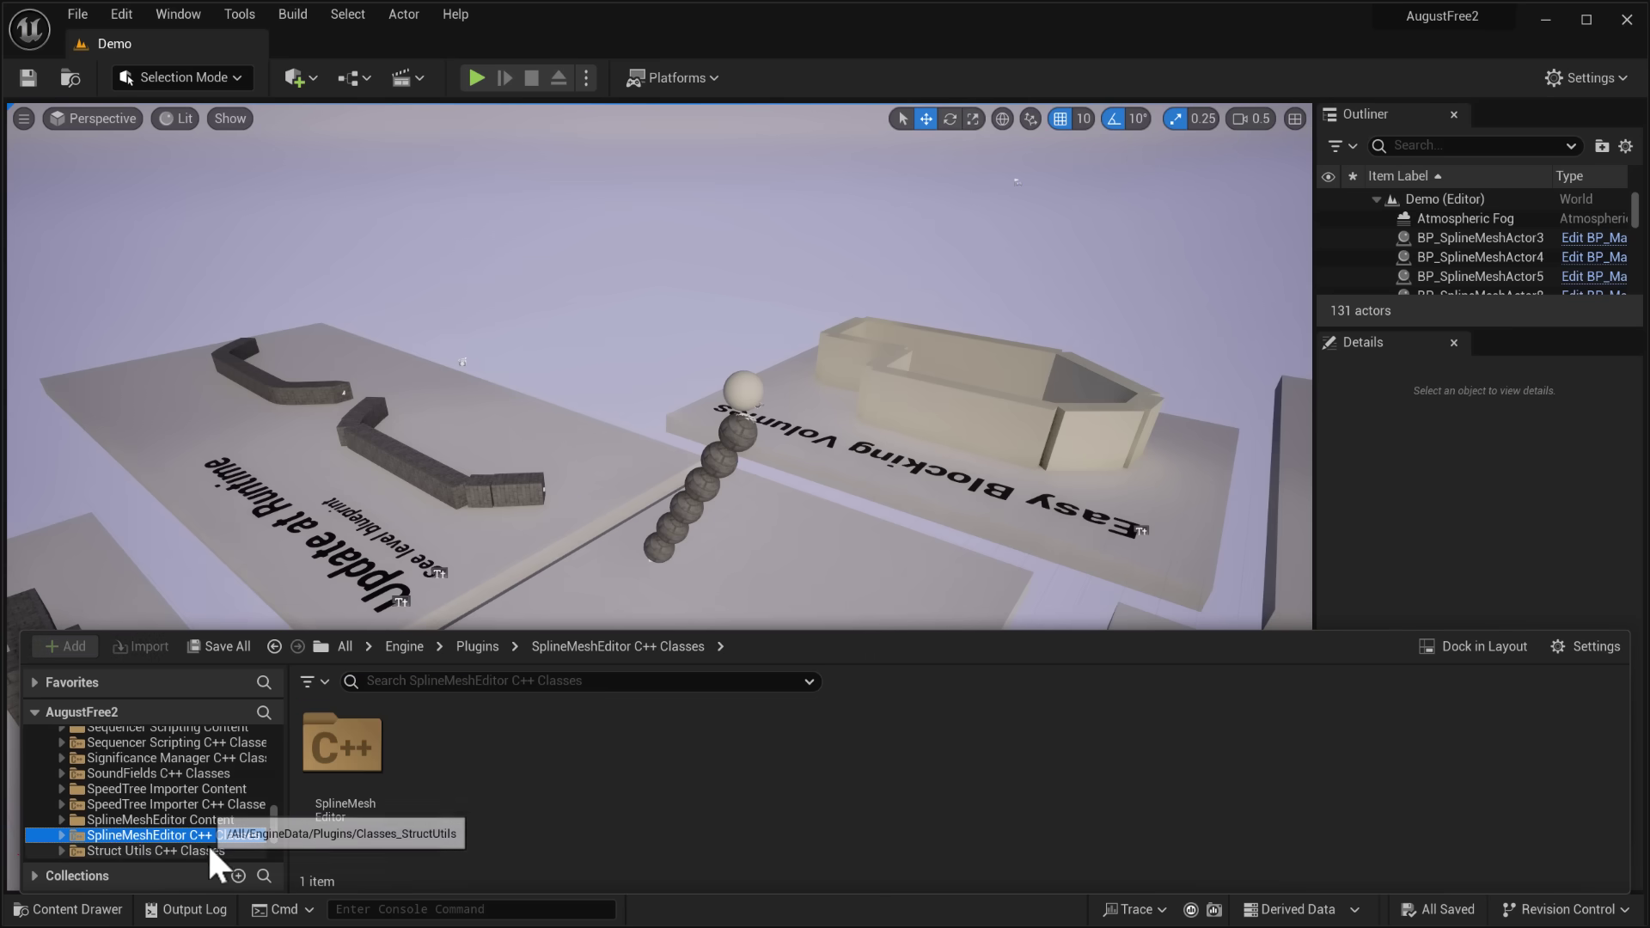
Open the SplineMeshEditor Content folder and bring up the editor's plugin manager
{"action": "left_click", "coordinate": [148, 821]}
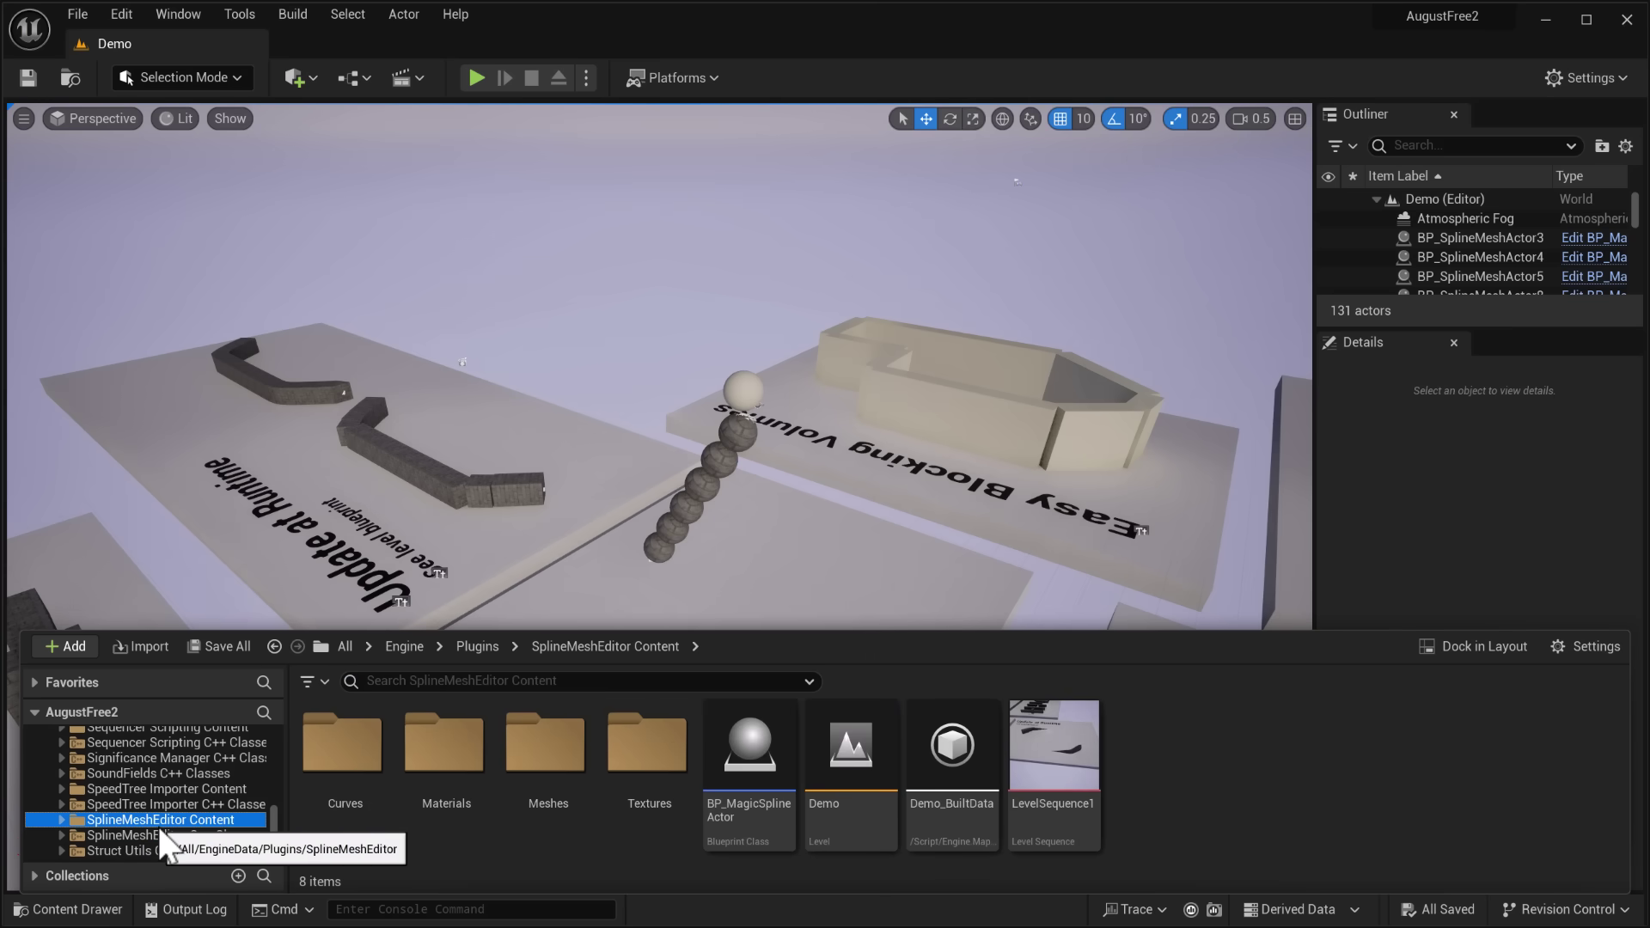
{"action": "left_click", "coordinate": [119, 14]}
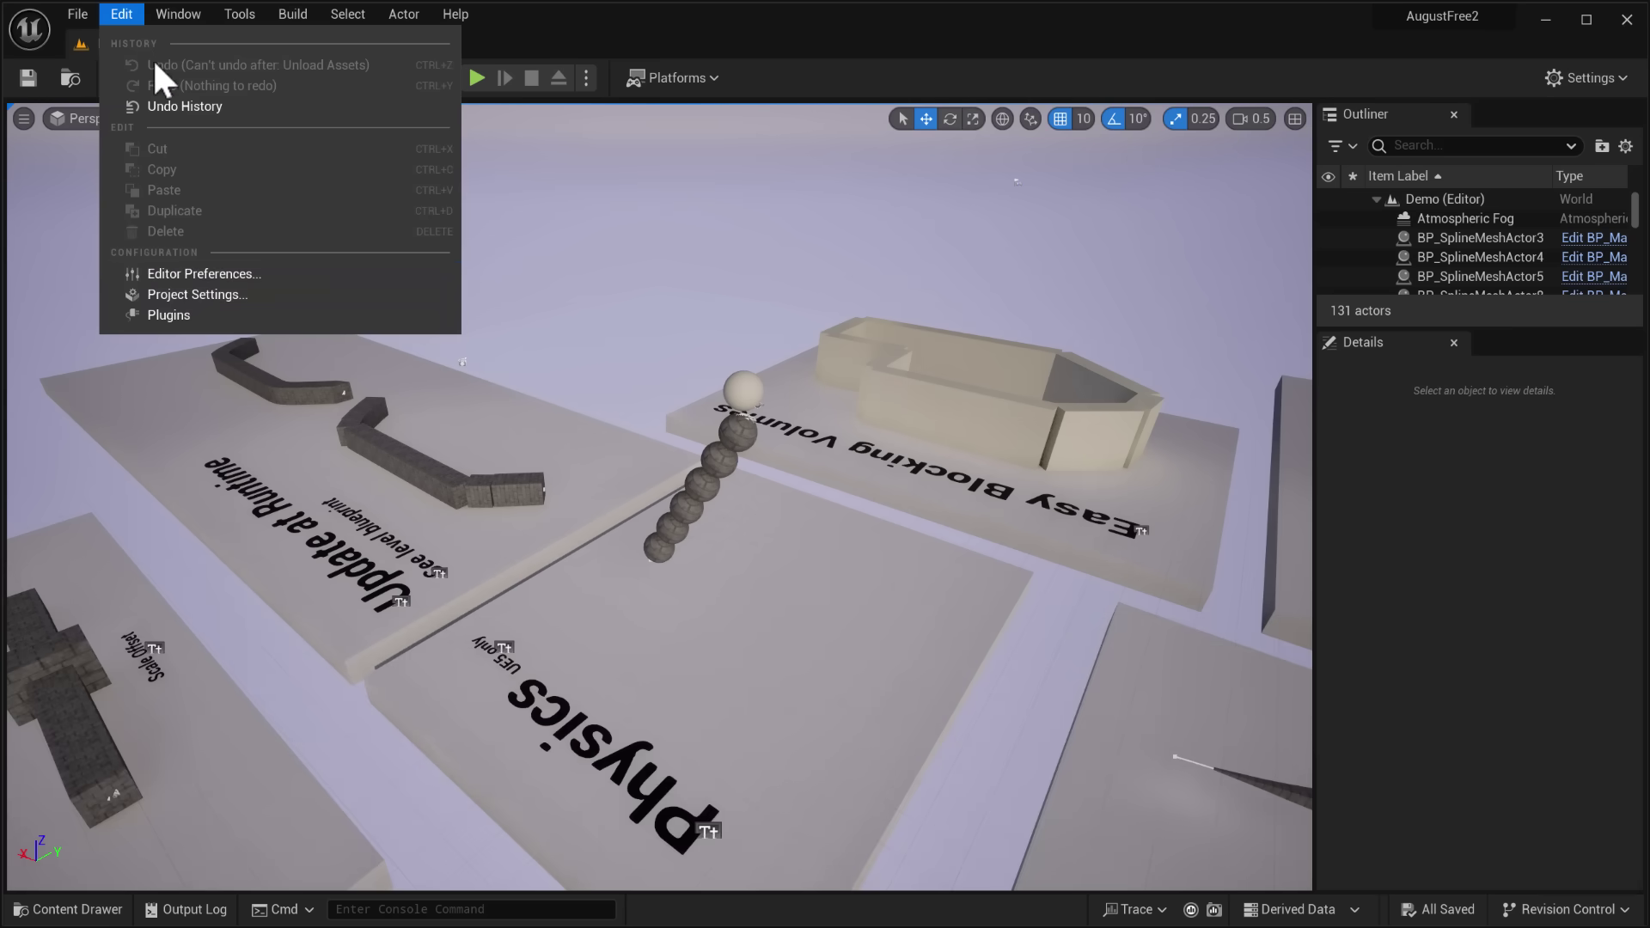
{"action": "left_click", "coordinate": [185, 312]}
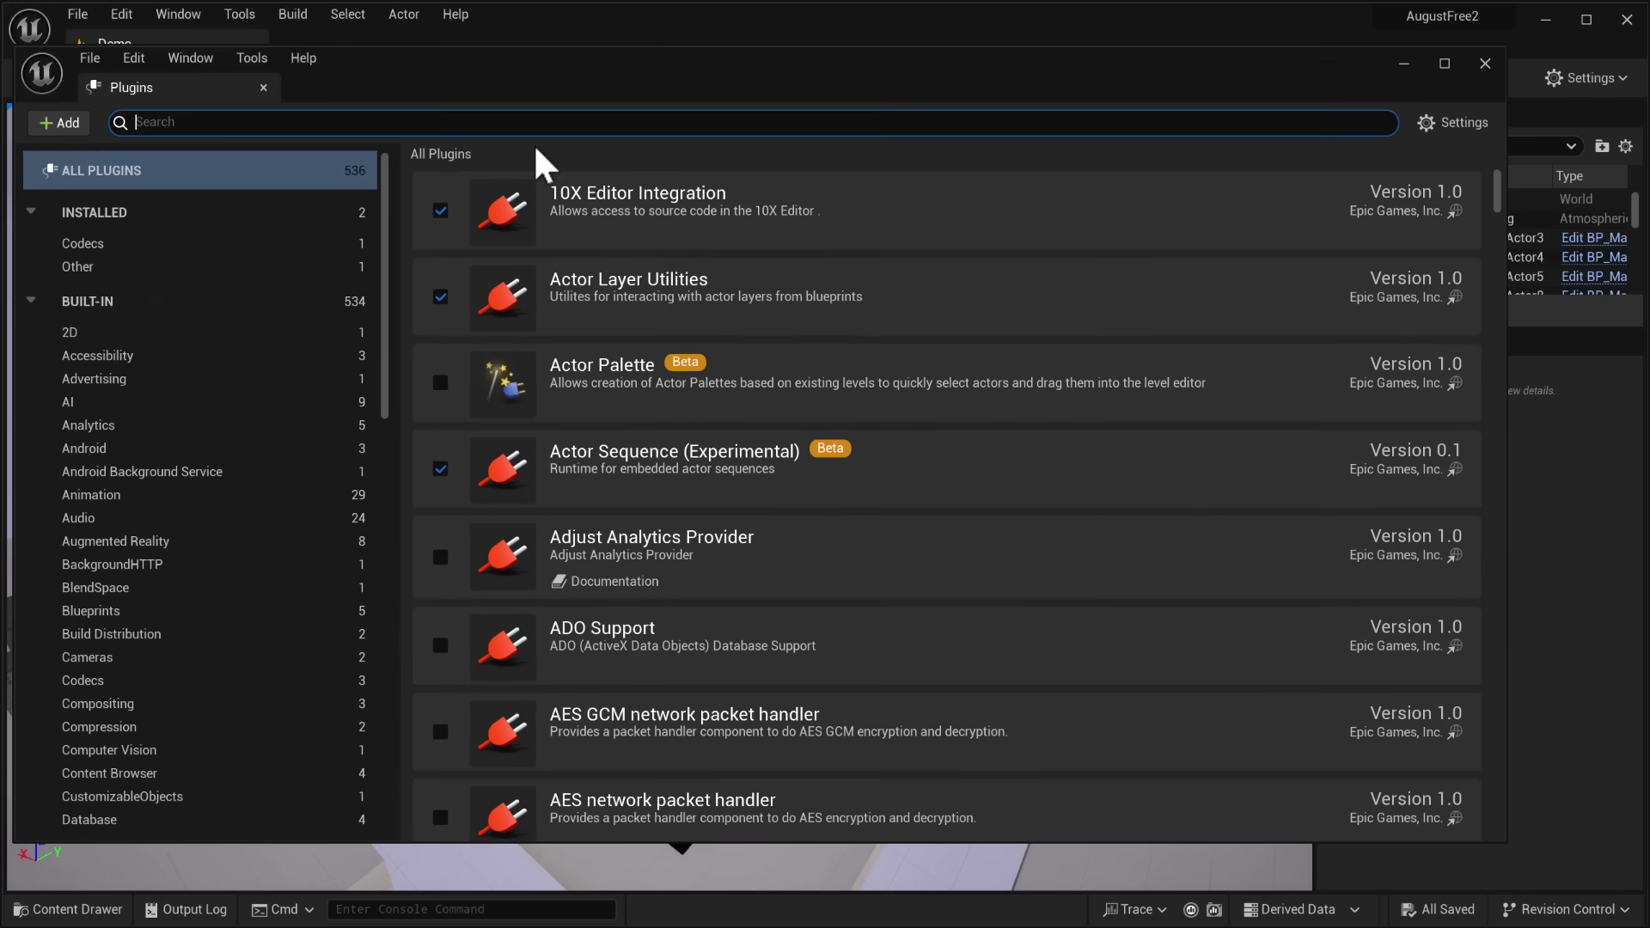
Search the plugin list for SPLINE and close the Plugins window
{"action": "left_click", "coordinate": [543, 123]}
{"action": "type", "text": "SO"}
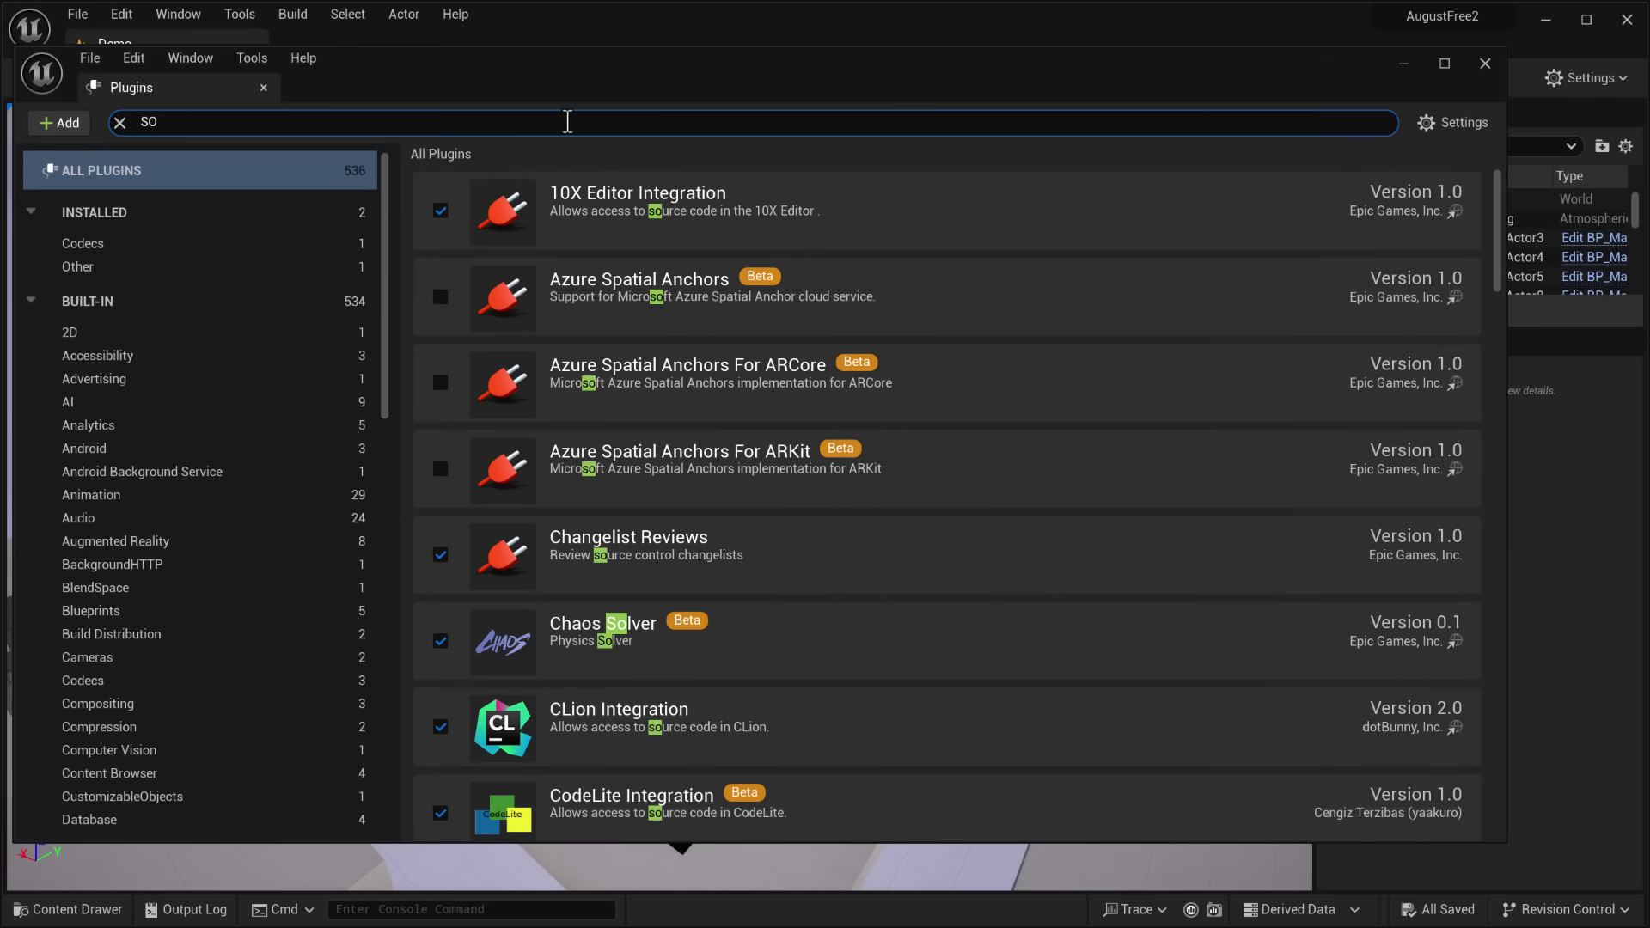
{"action": "type", "text": "PLI"}
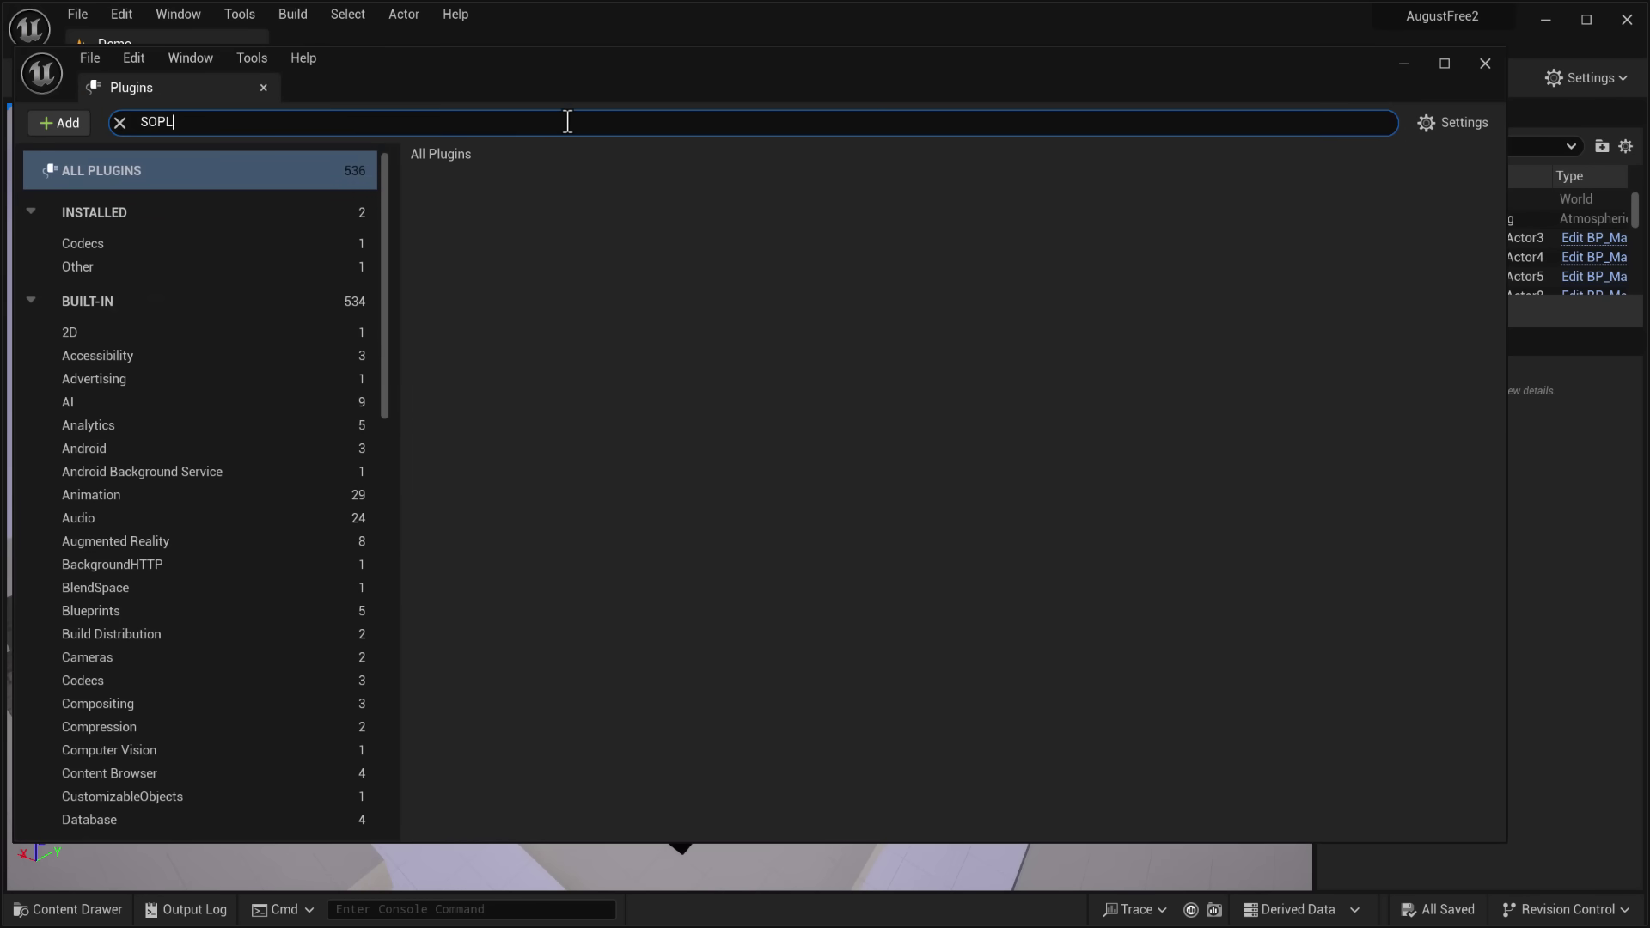
{"action": "key", "text": "BackSpace"}
{"action": "type", "text": "SPL"}
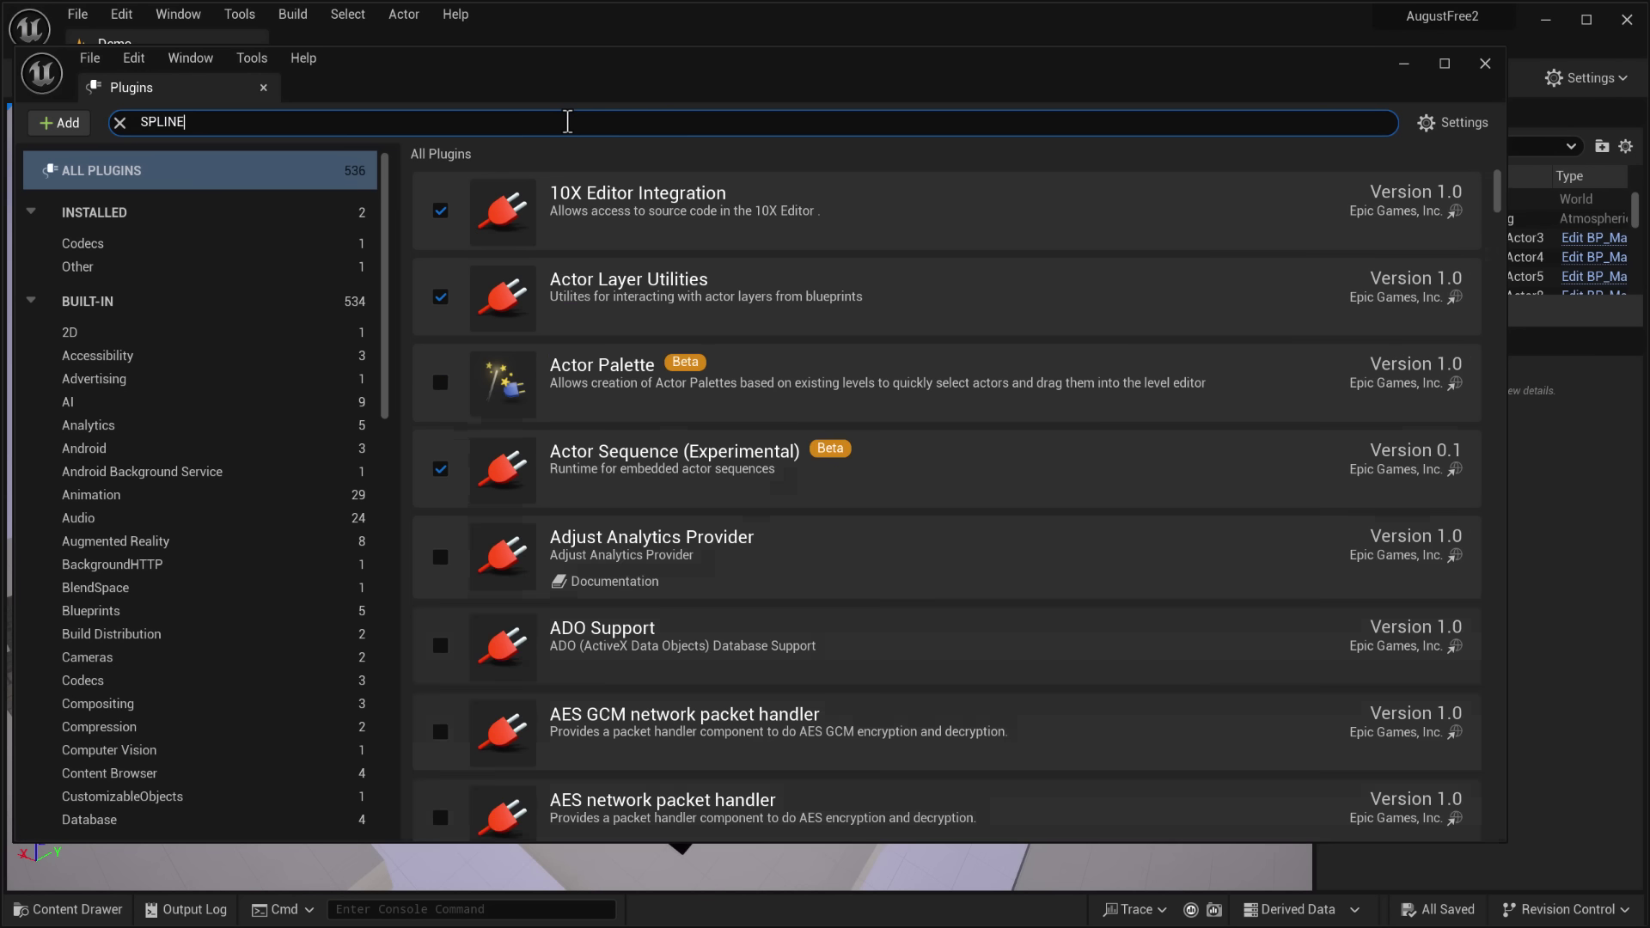
{"action": "key", "text": "Caps_Lock"}
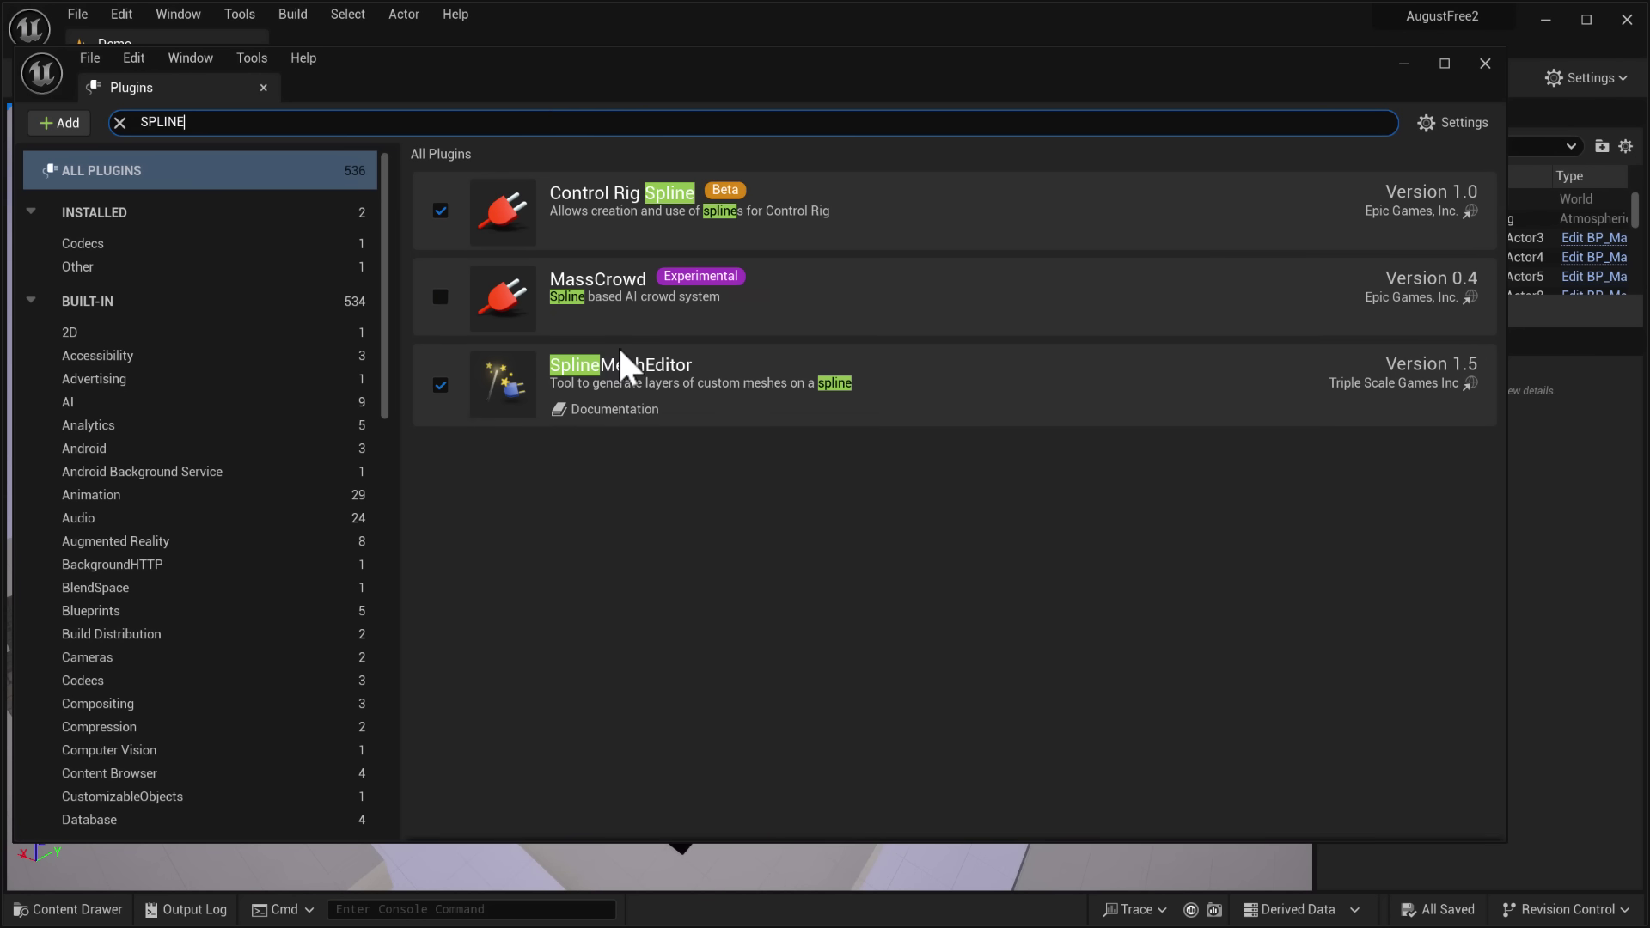
{"action": "left_click", "coordinate": [1485, 64]}
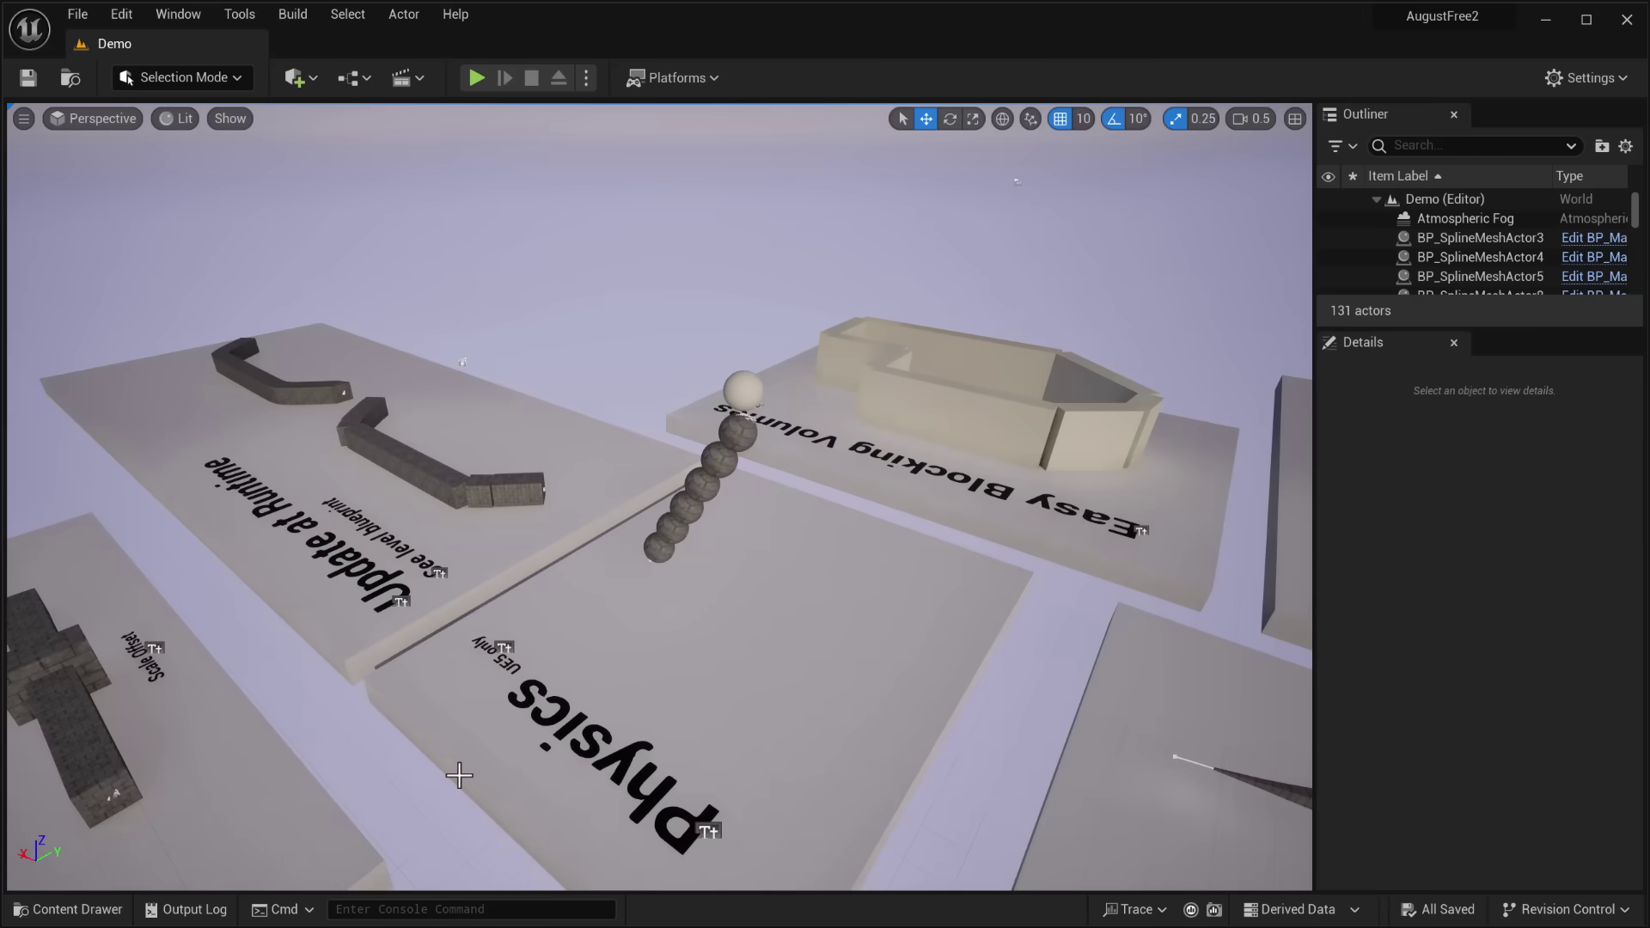
Switch to the Warehouse Environment page on Fab in the browser and compare its Personal and Professional license options
{"action": "key", "text": "alt+Tab"}
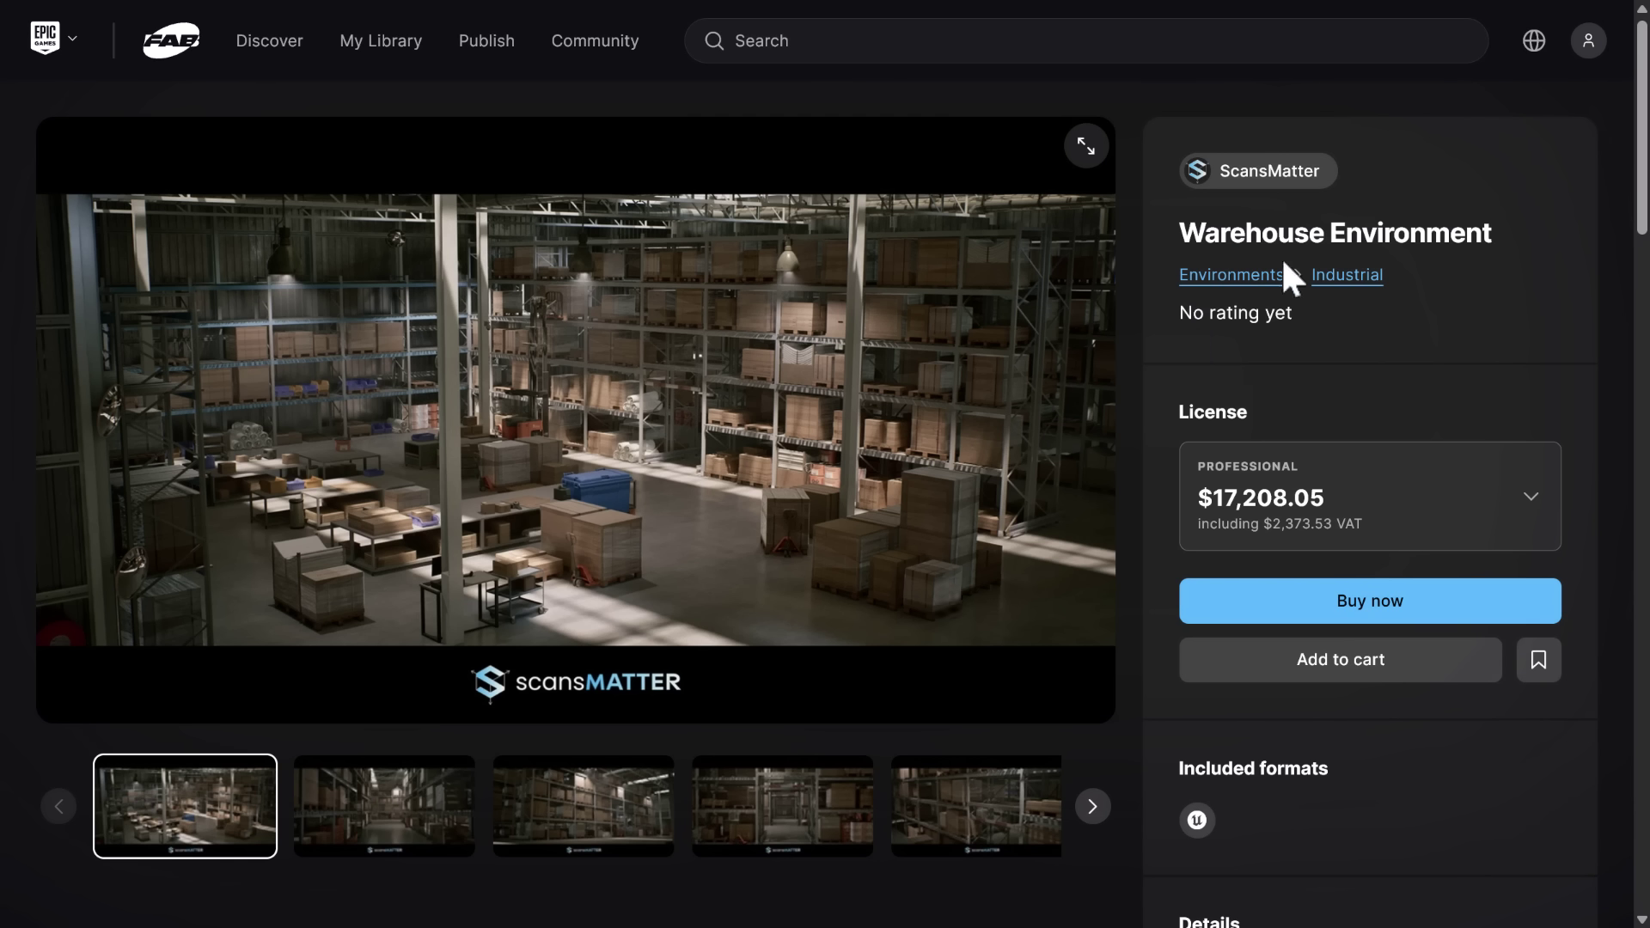
{"action": "left_click", "coordinate": [1301, 505]}
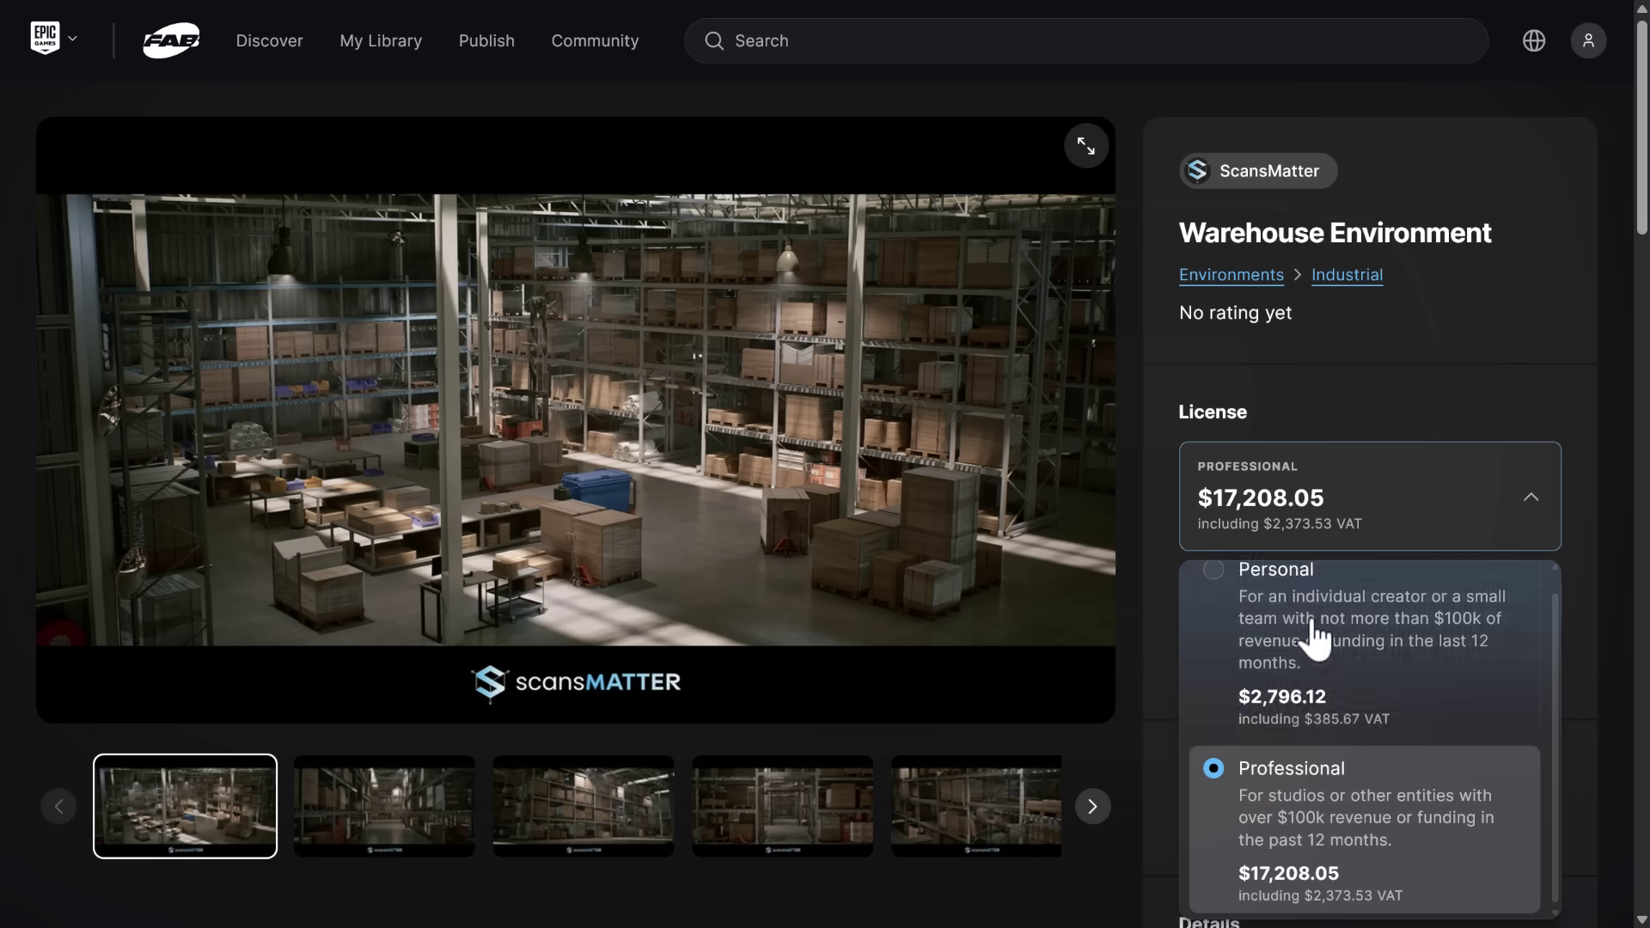
{"action": "left_click", "coordinate": [1208, 633]}
{"action": "left_click", "coordinate": [1318, 517]}
{"action": "left_click", "coordinate": [1310, 793]}
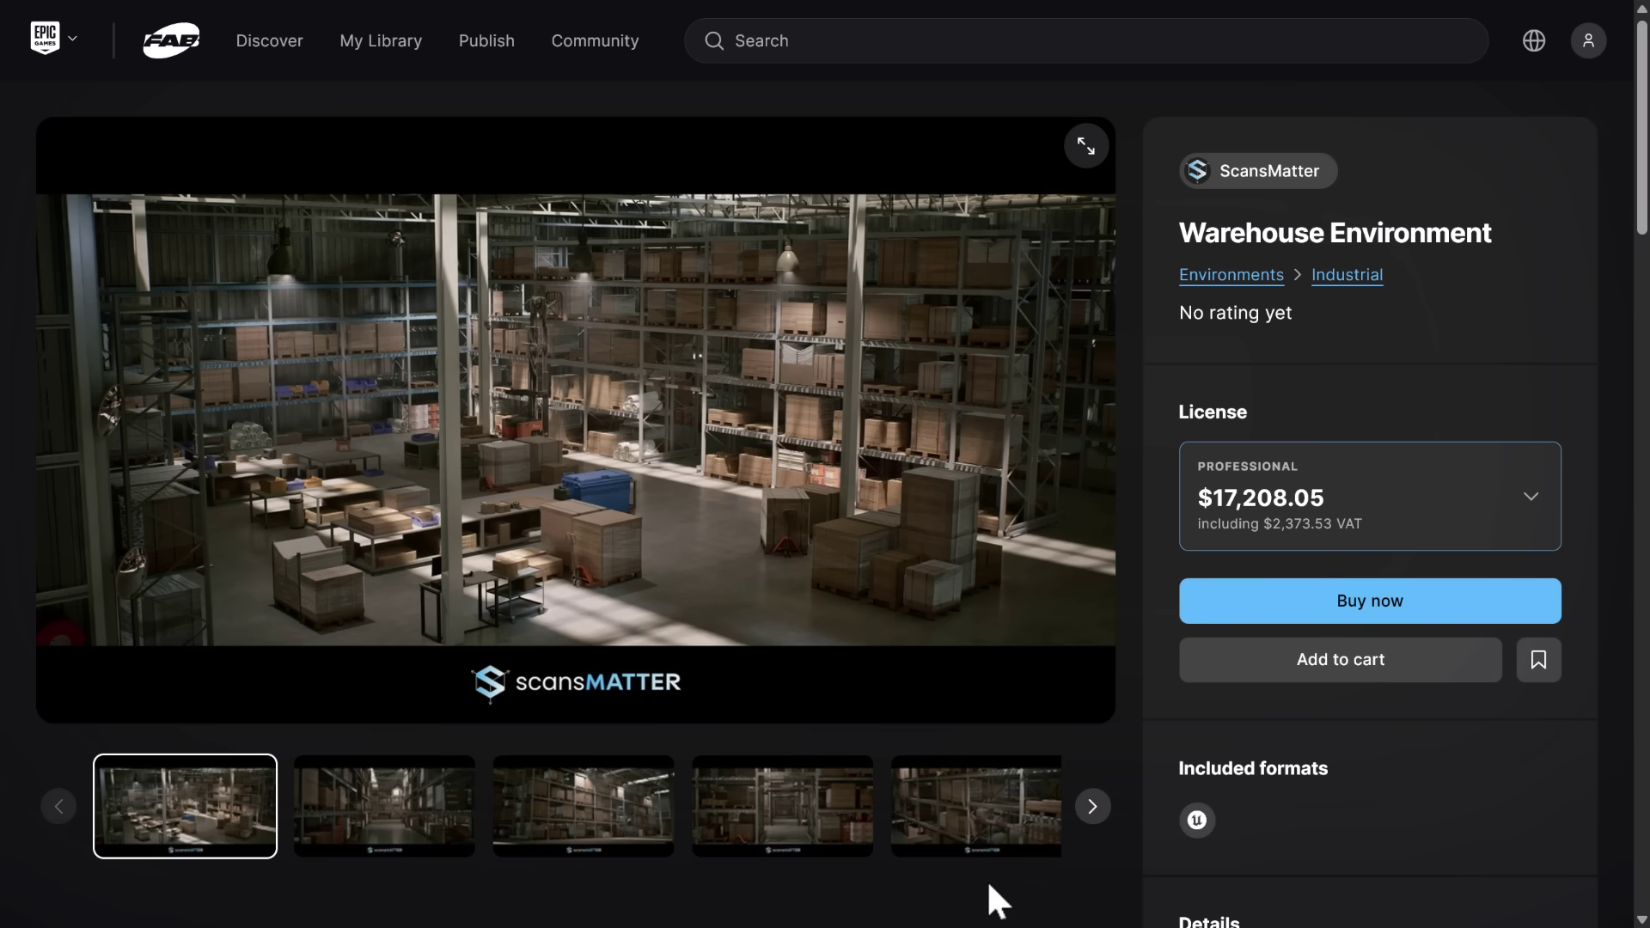
Switch to Unreal Editor and open the Scene level from the Scene folder inside Warehouse
{"action": "key", "text": "alt+Tab"}
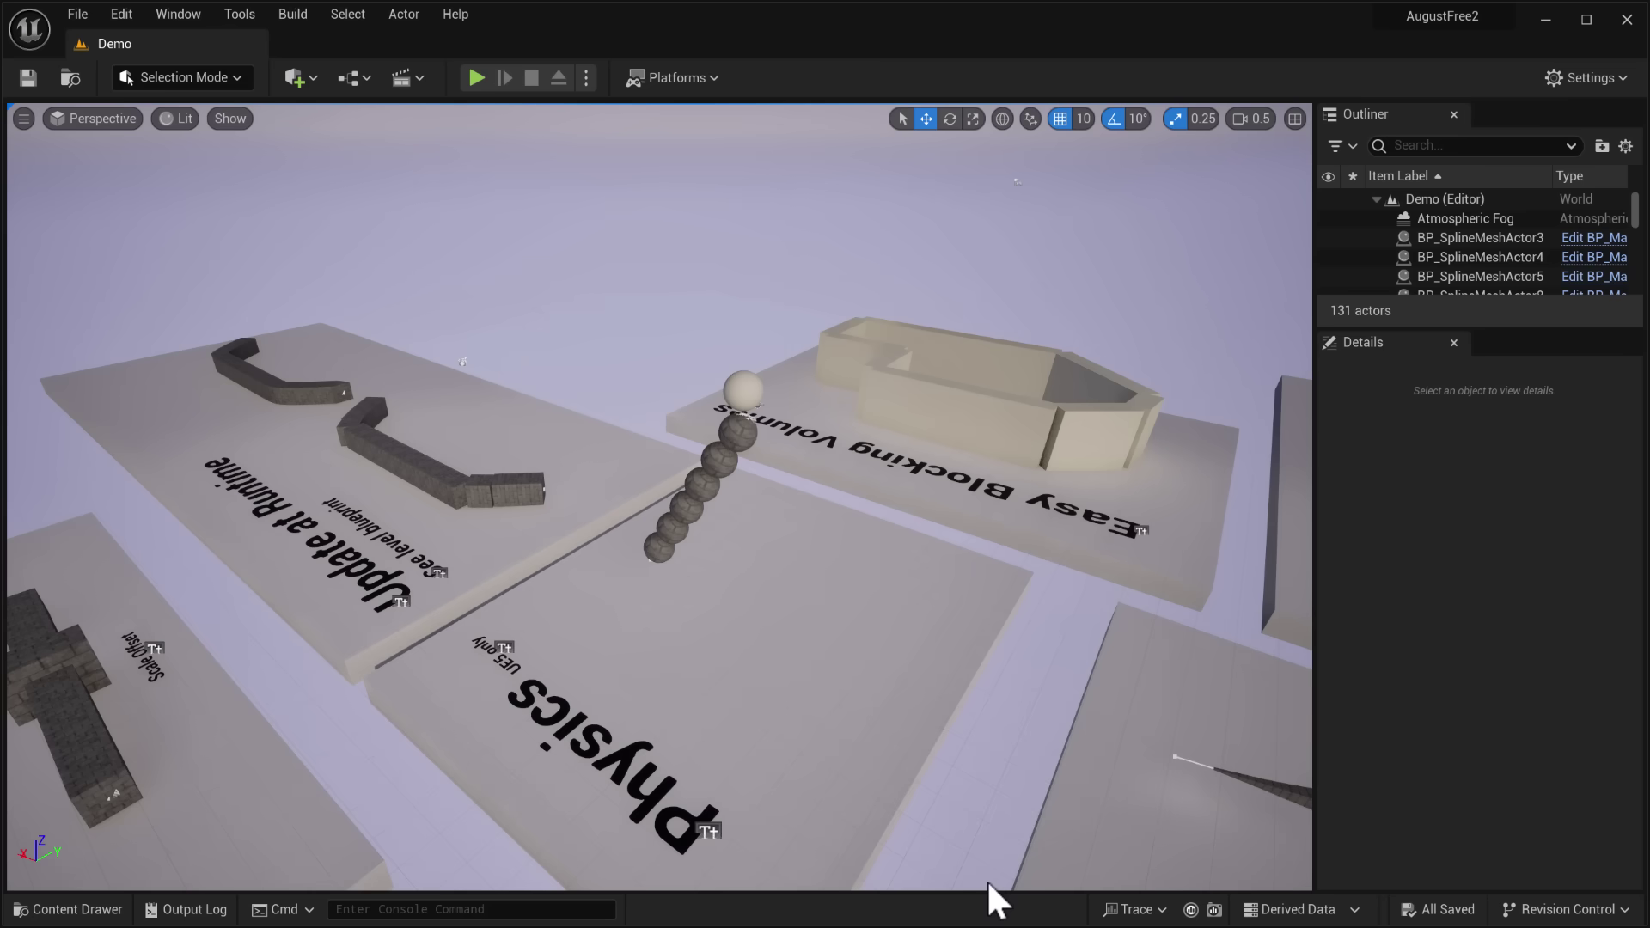
{"action": "left_click", "coordinate": [75, 909]}
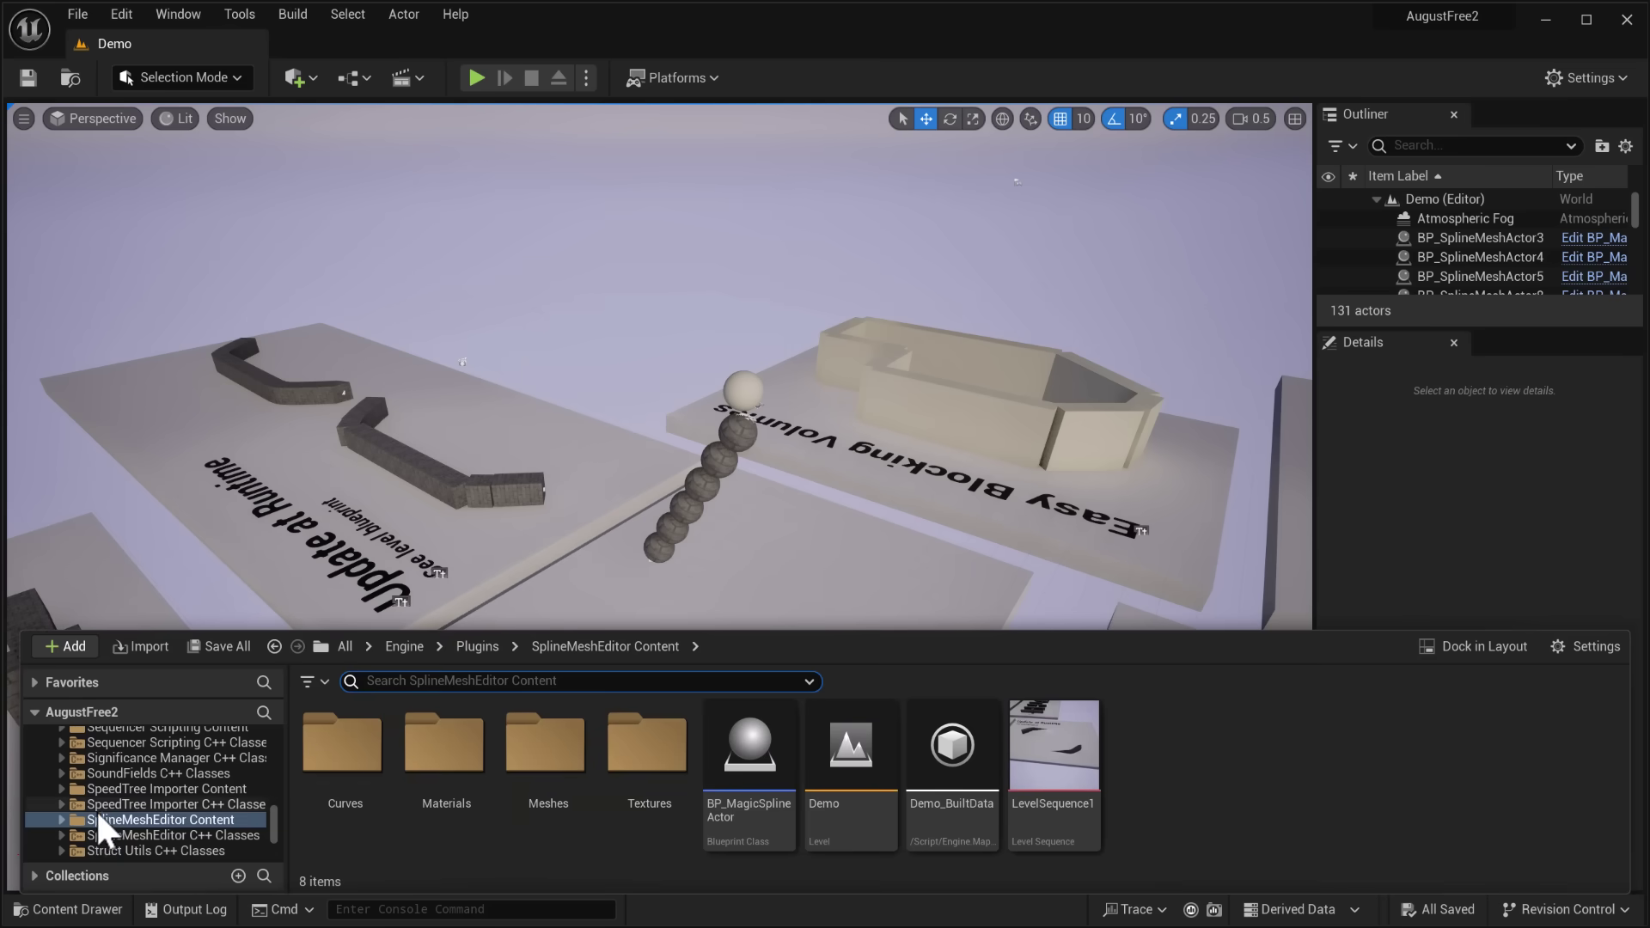
{"action": "scroll", "coordinate": [110, 812], "scroll_direction": "up", "scroll_amount": 3}
{"action": "scroll", "coordinate": [181, 806], "scroll_direction": "up", "scroll_amount": 15}
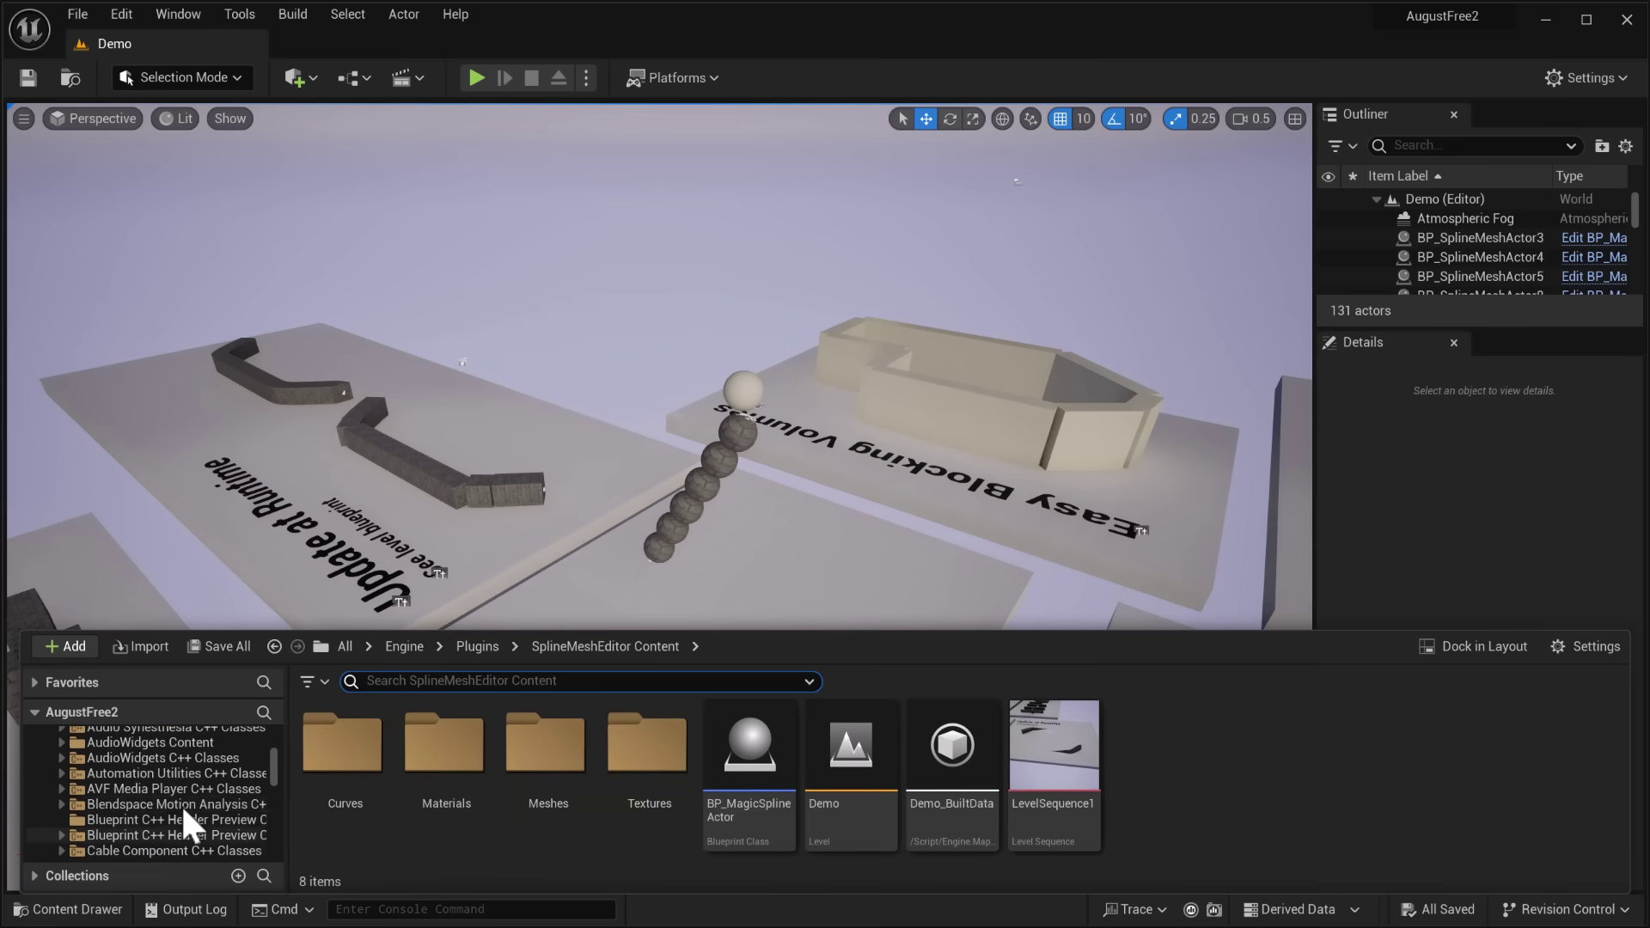
{"action": "scroll", "coordinate": [180, 803], "scroll_direction": "up", "scroll_amount": 5}
{"action": "left_click", "coordinate": [127, 783]}
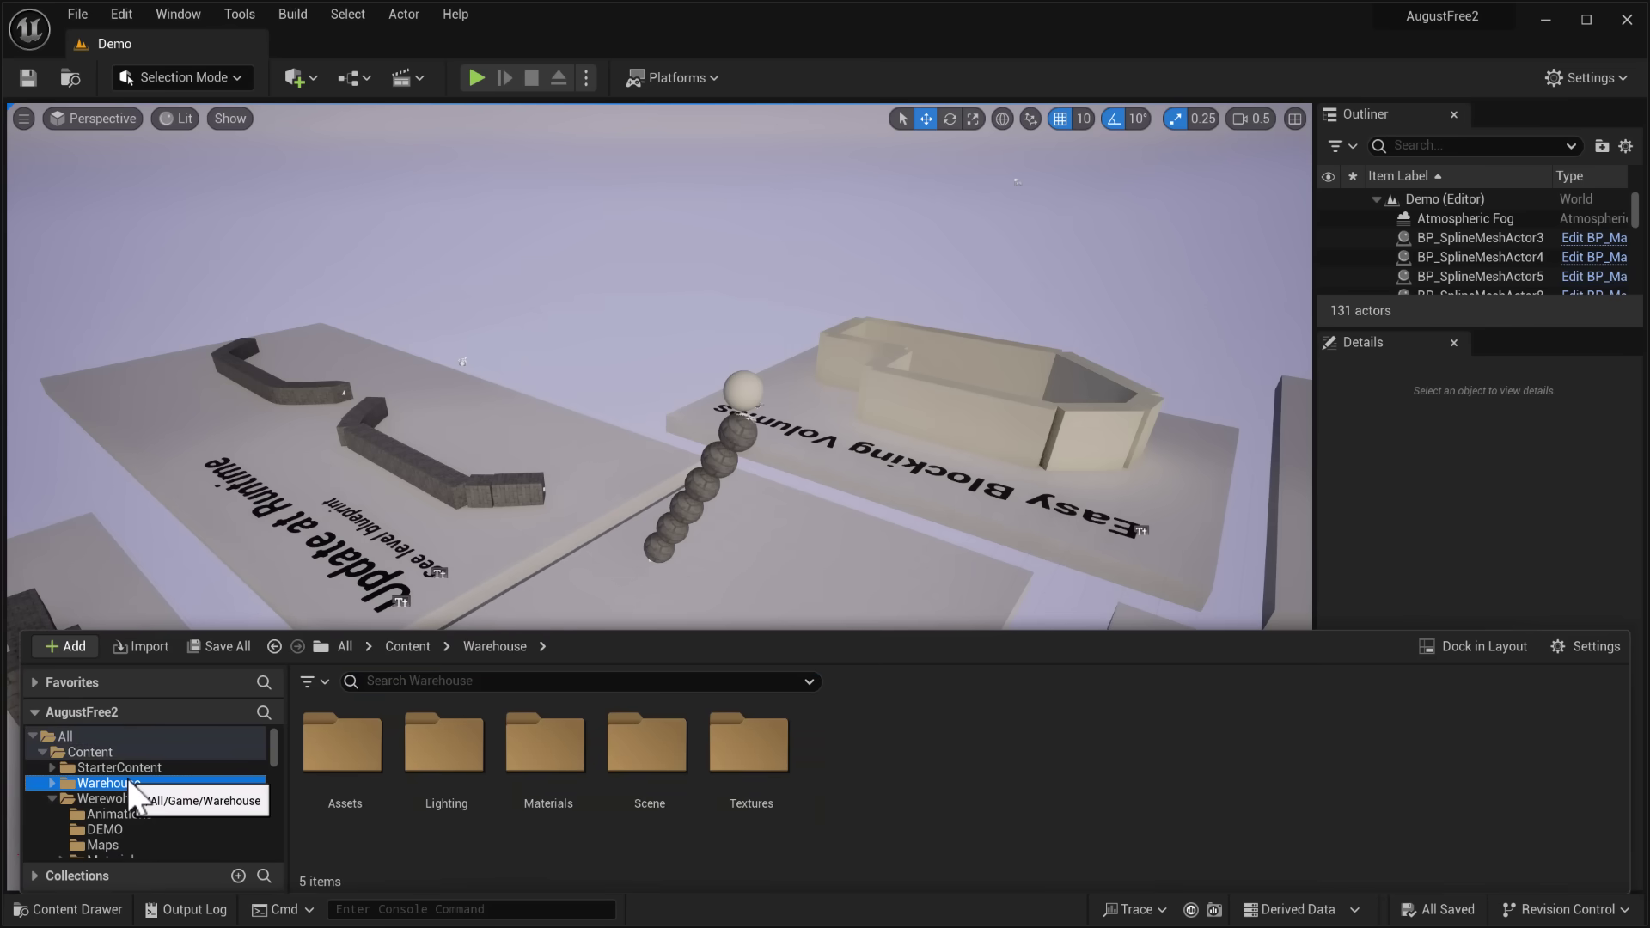
{"action": "double_click", "coordinate": [618, 748]}
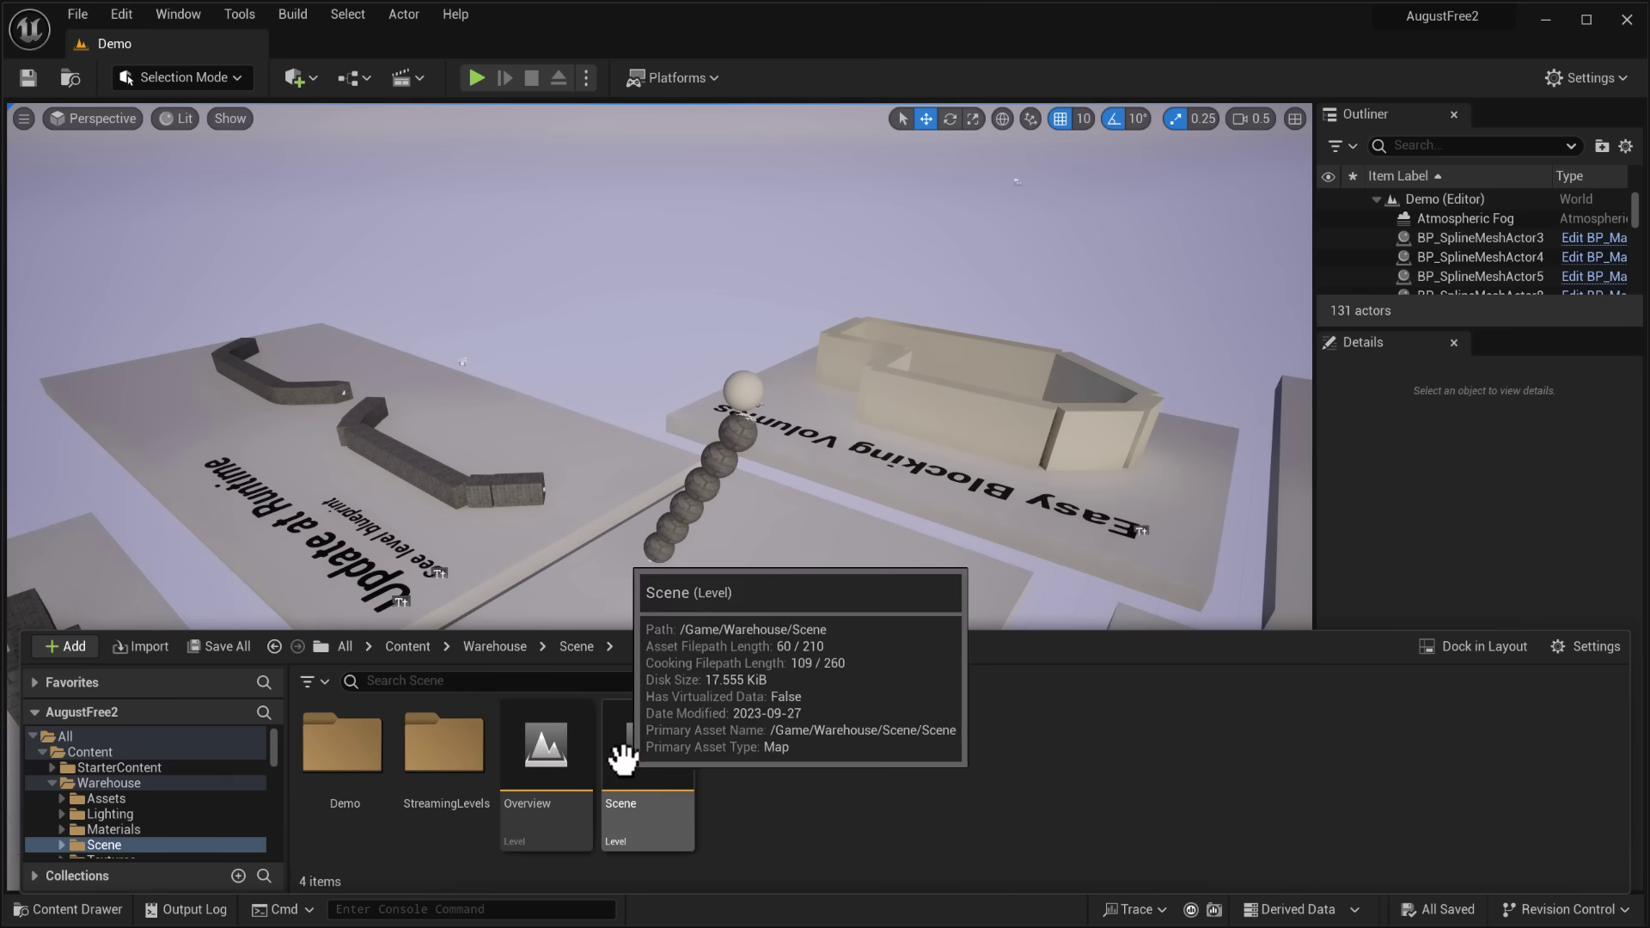
{"action": "double_click", "coordinate": [640, 741]}
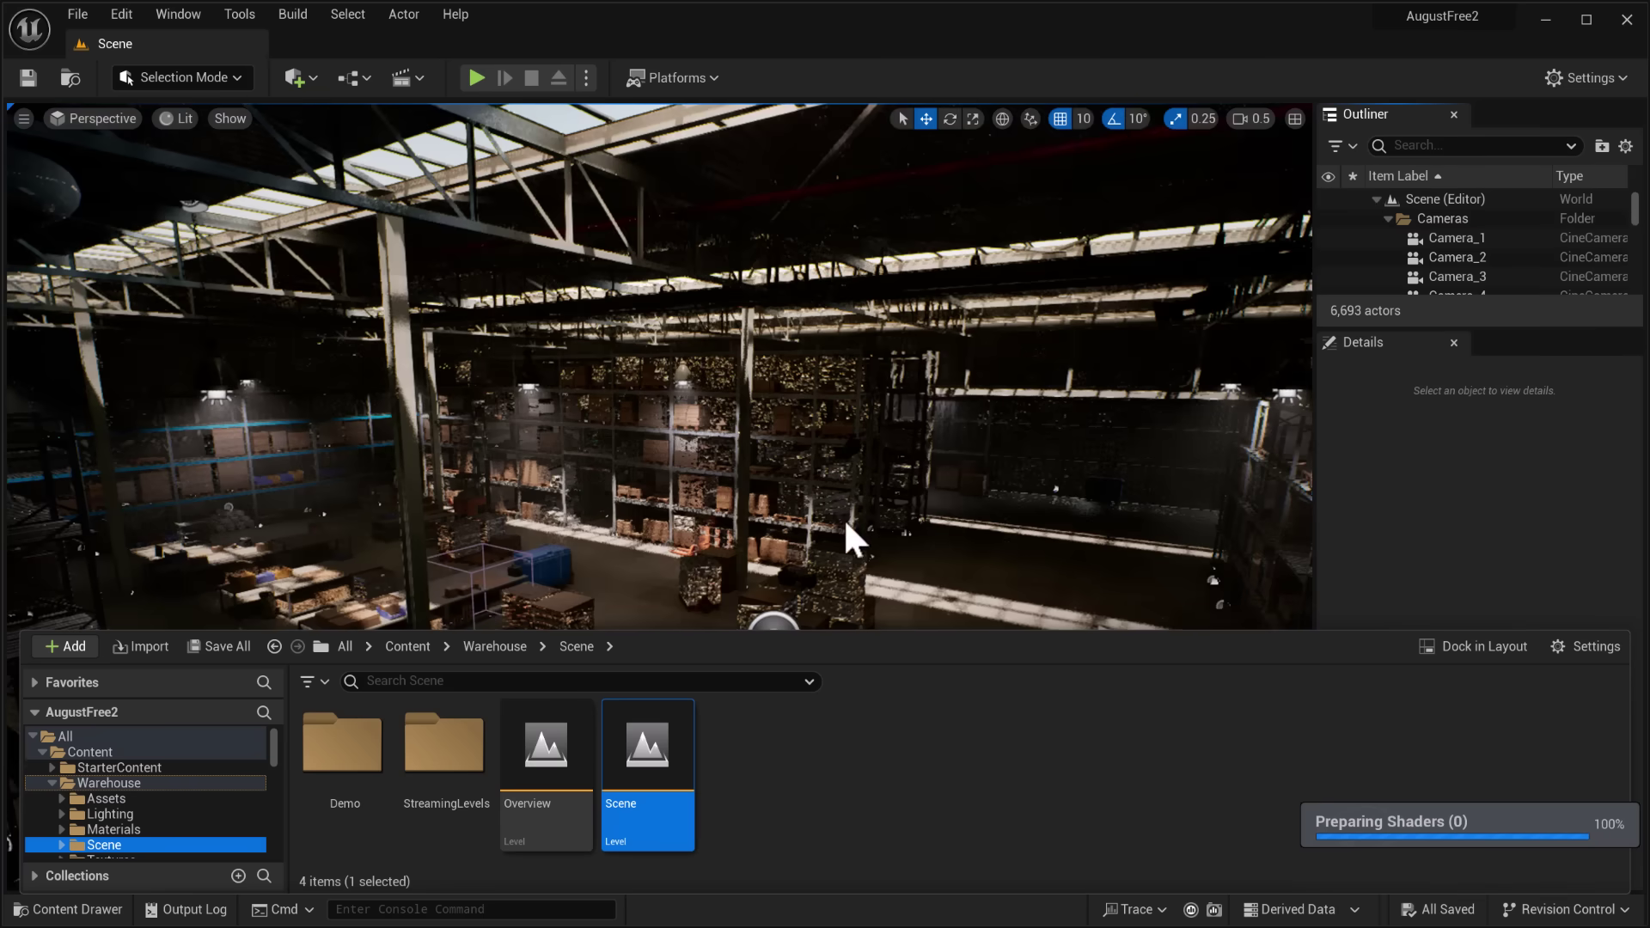
Hide the editor icons and fly through the warehouse interior toward the storage racks and stacked crates
{"action": "right_click_drag", "start_coordinate": [838, 503], "coordinate": [862, 477]}
{"action": "key", "text": "g"}
{"action": "key", "text": "w"}
{"action": "right_click_drag", "start_coordinate": [794, 562], "coordinate": [766, 536]}
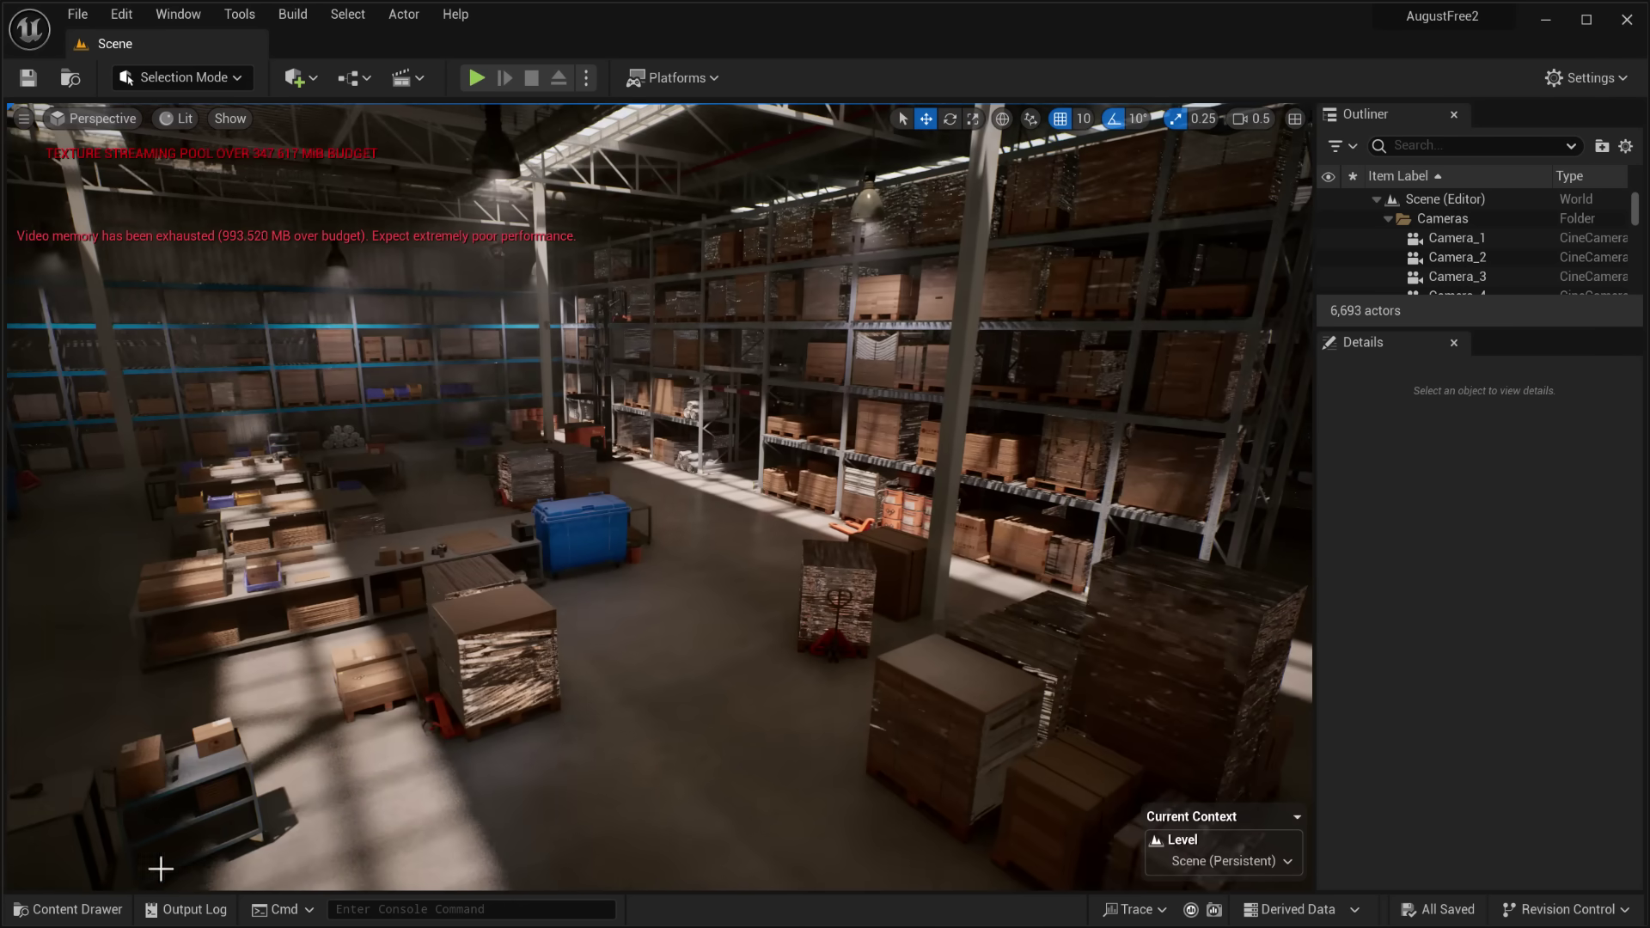
Open the Overview level from the Warehouse Scene folder and dismiss the content drawer
{"action": "left_click", "coordinate": [78, 909]}
{"action": "double_click", "coordinate": [545, 747]}
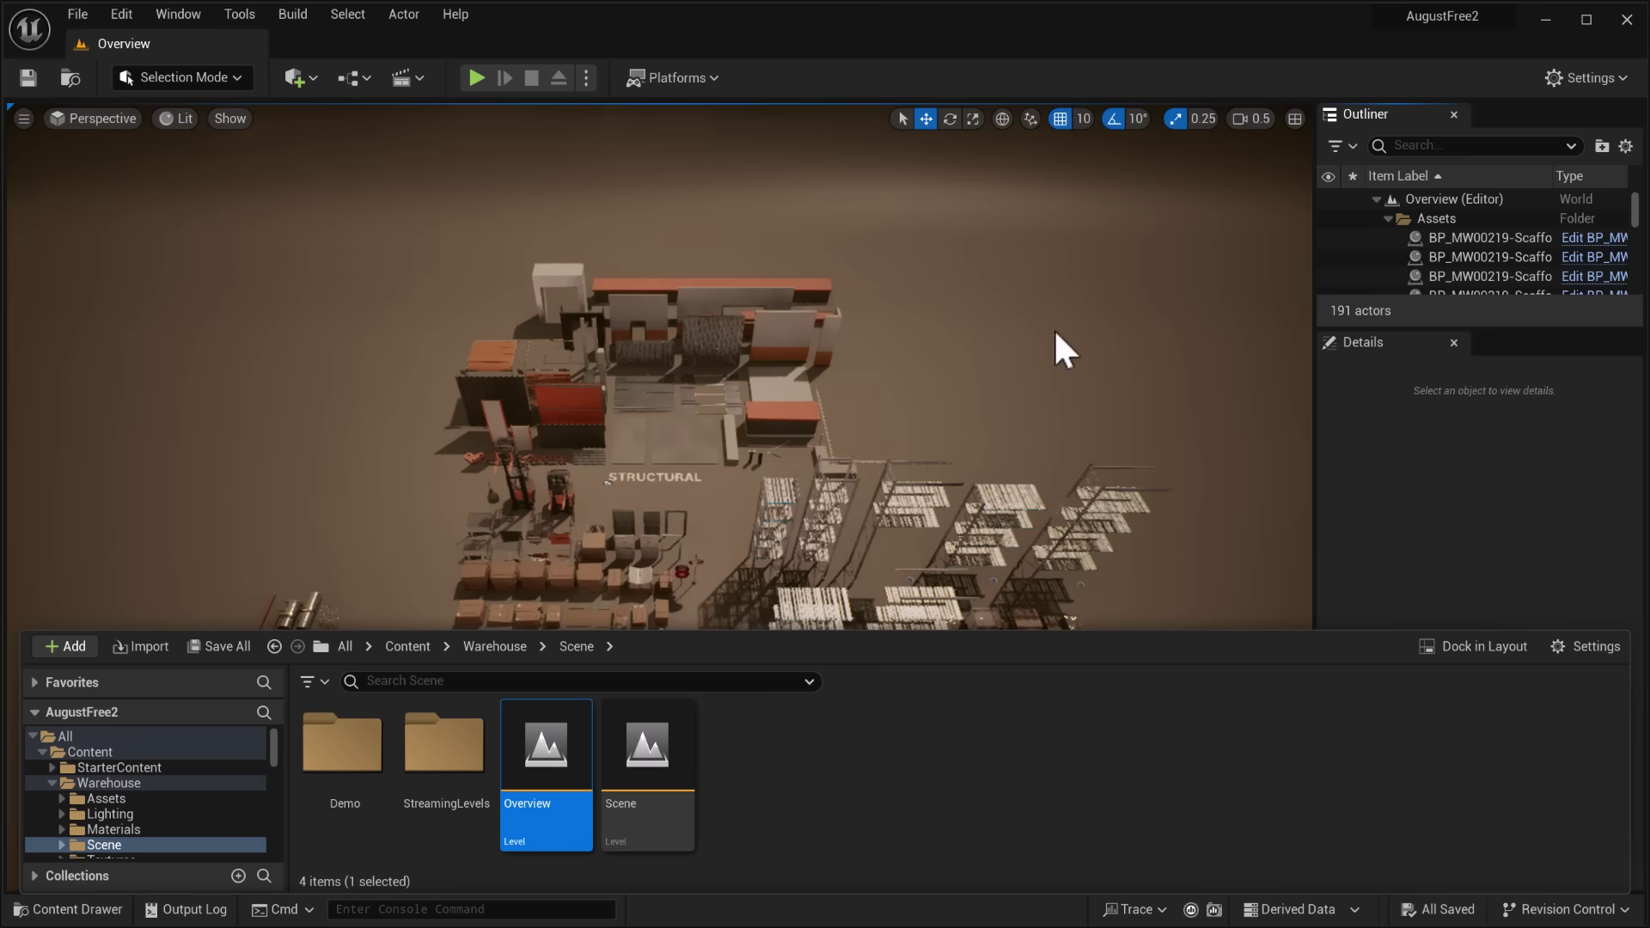
{"action": "left_click", "coordinate": [1054, 331]}
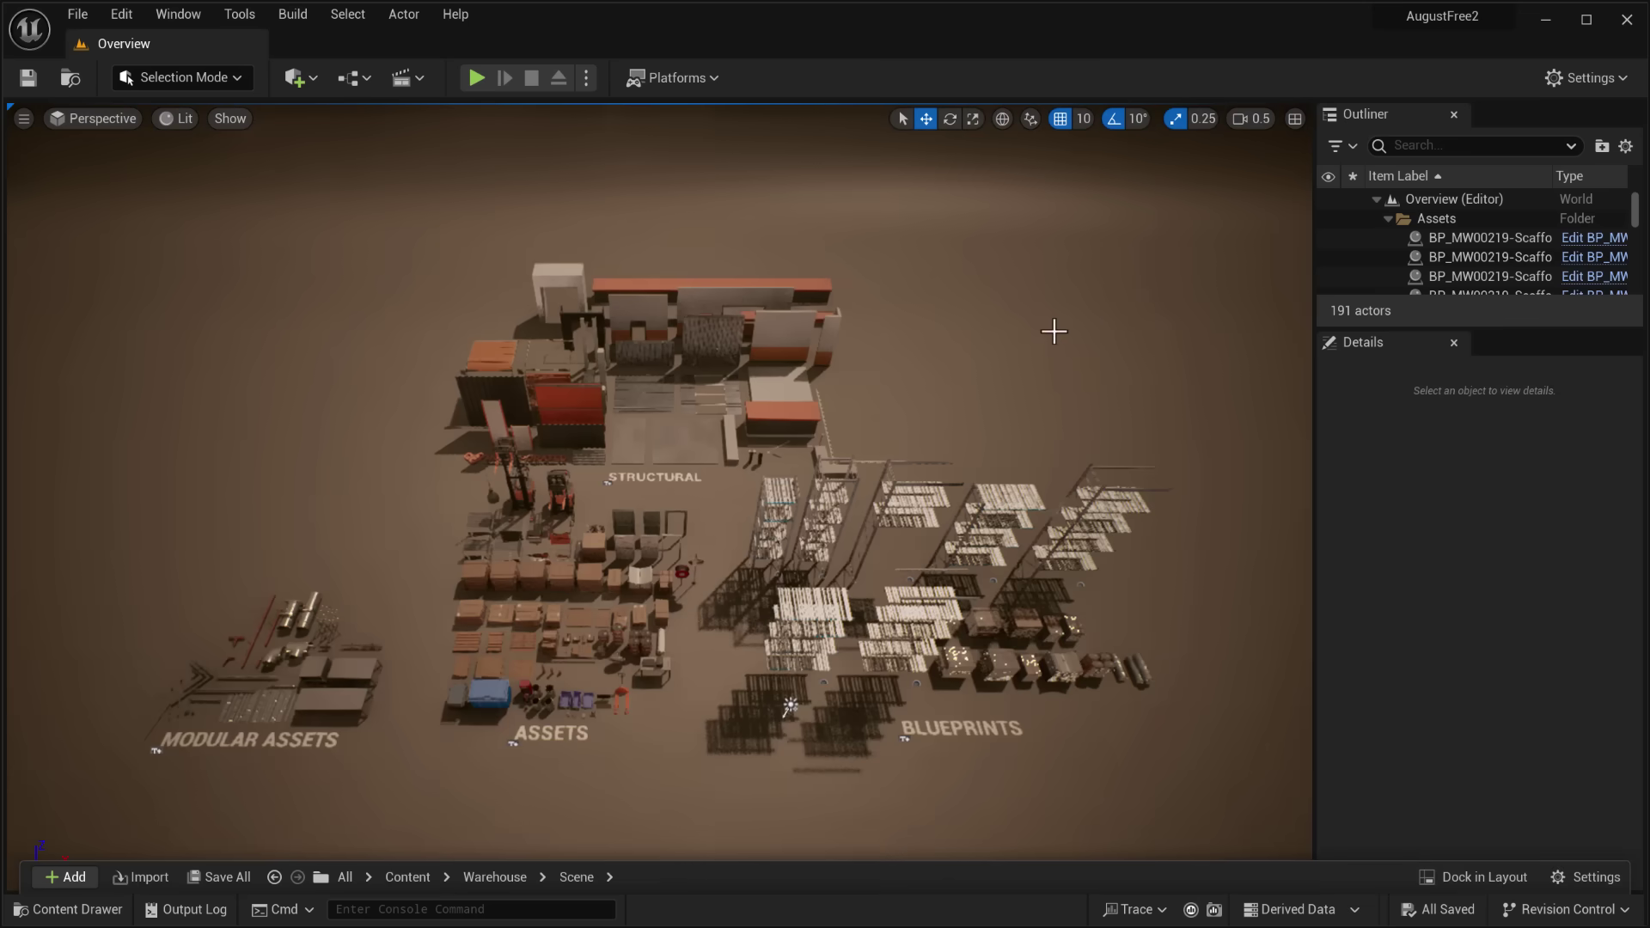
Raise the camera speed and fly over the Overview level to the Assets display
{"action": "right_click_drag", "start_coordinate": [1054, 331], "coordinate": [1059, 378]}
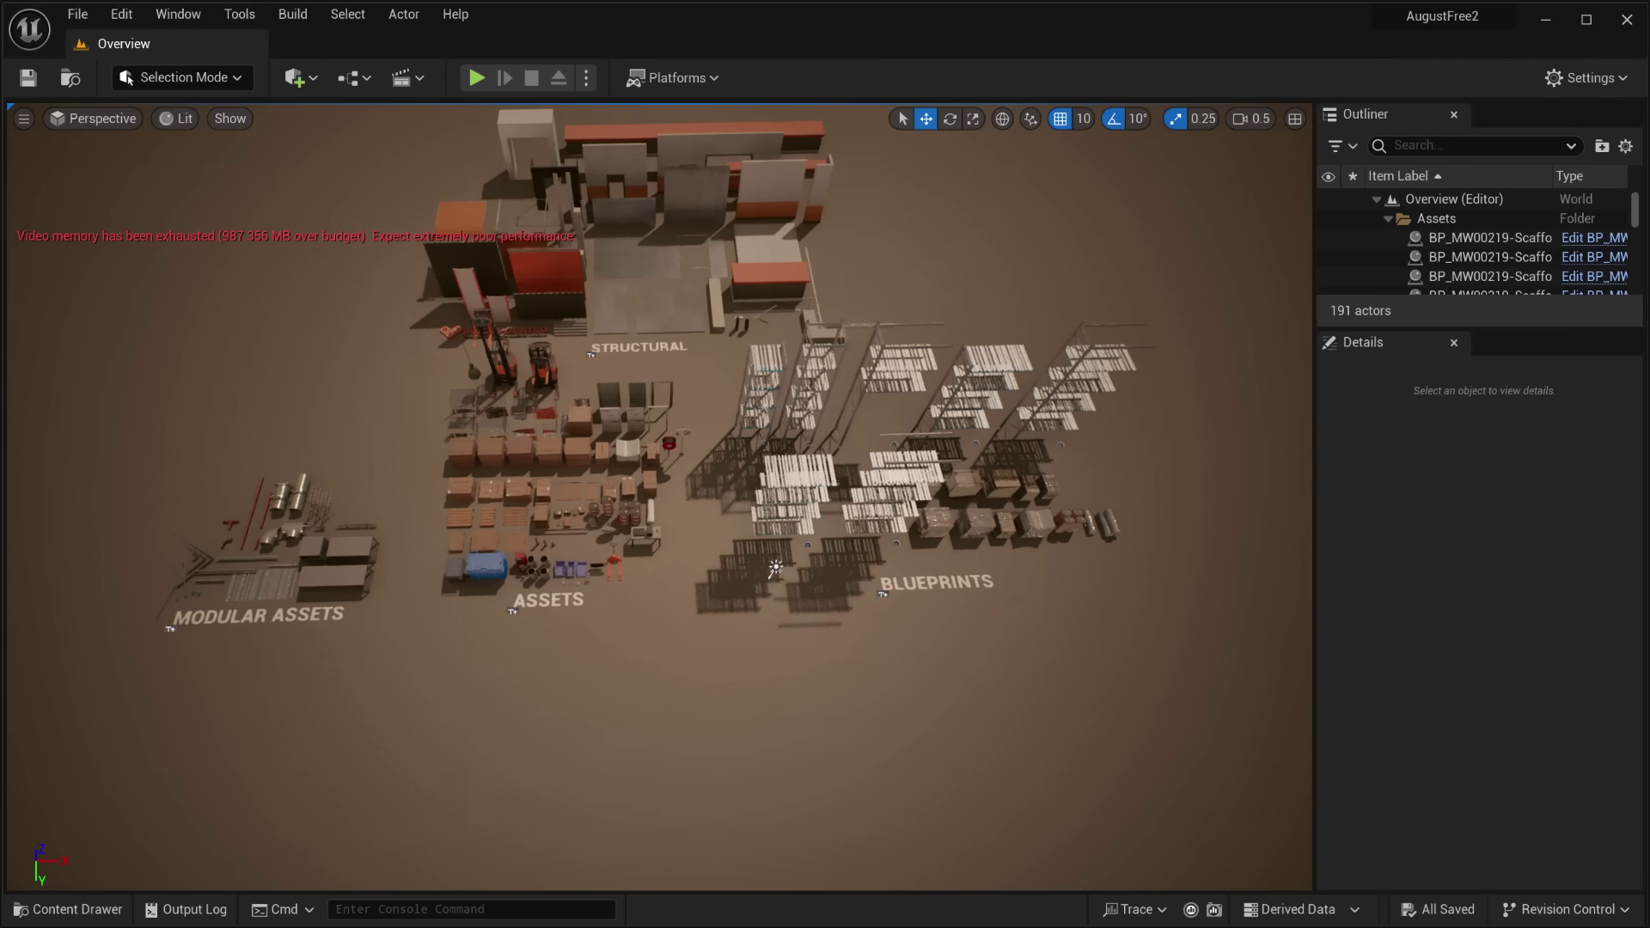
{"action": "key", "text": "w"}
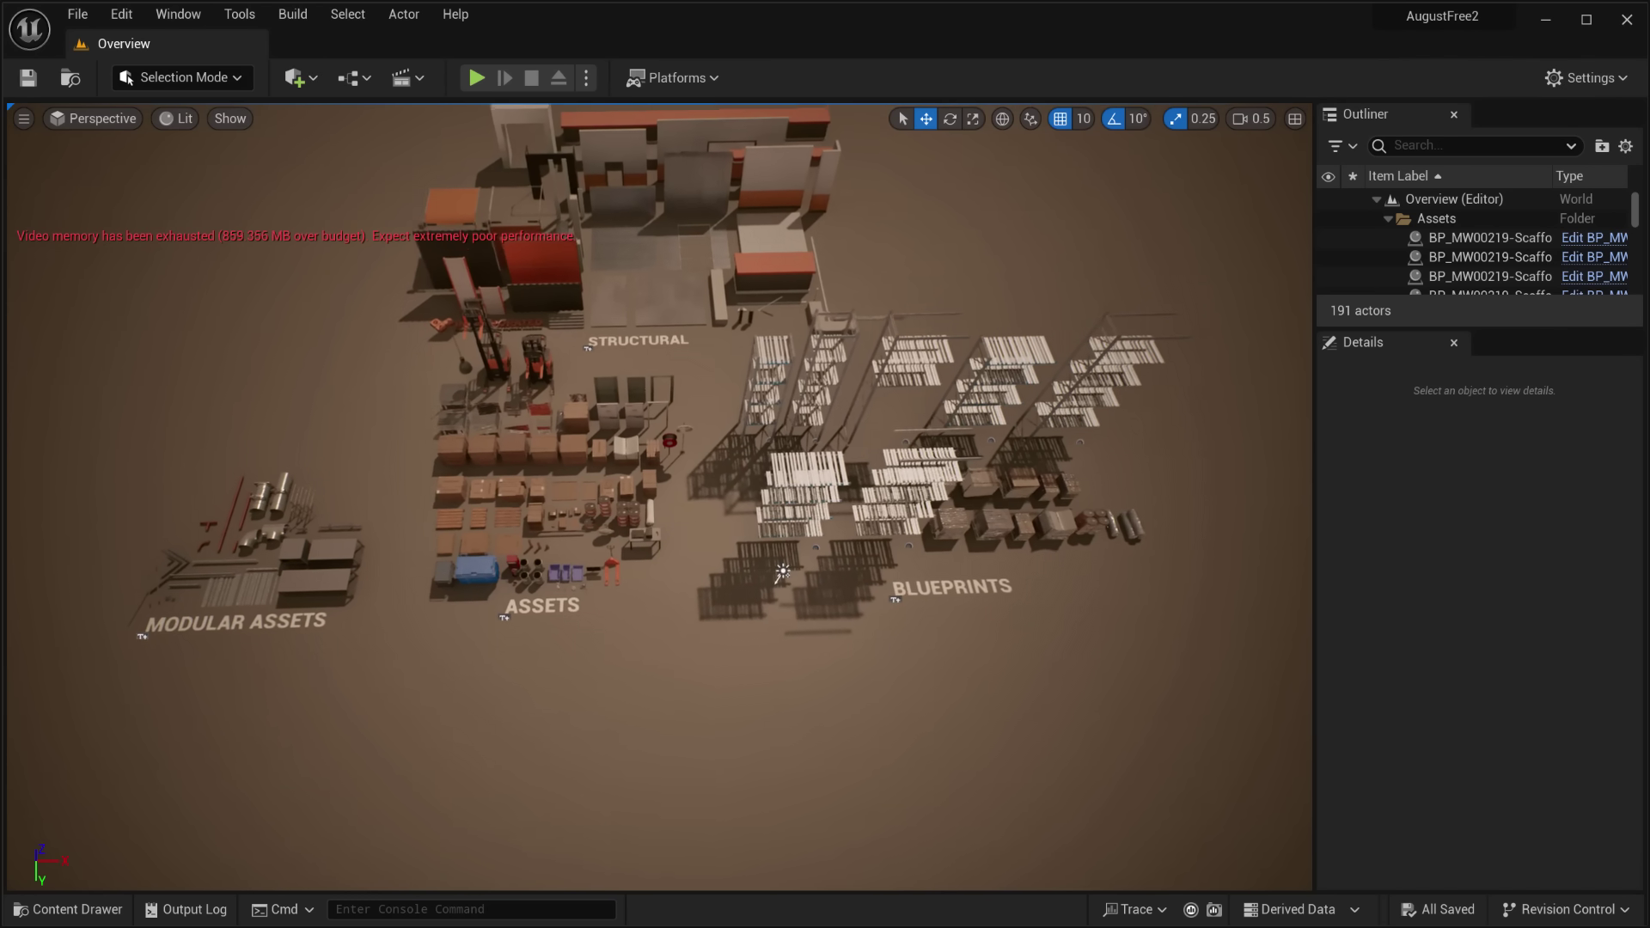
{"action": "scroll", "coordinate": [660, 497], "scroll_direction": "up", "scroll_amount": 5}
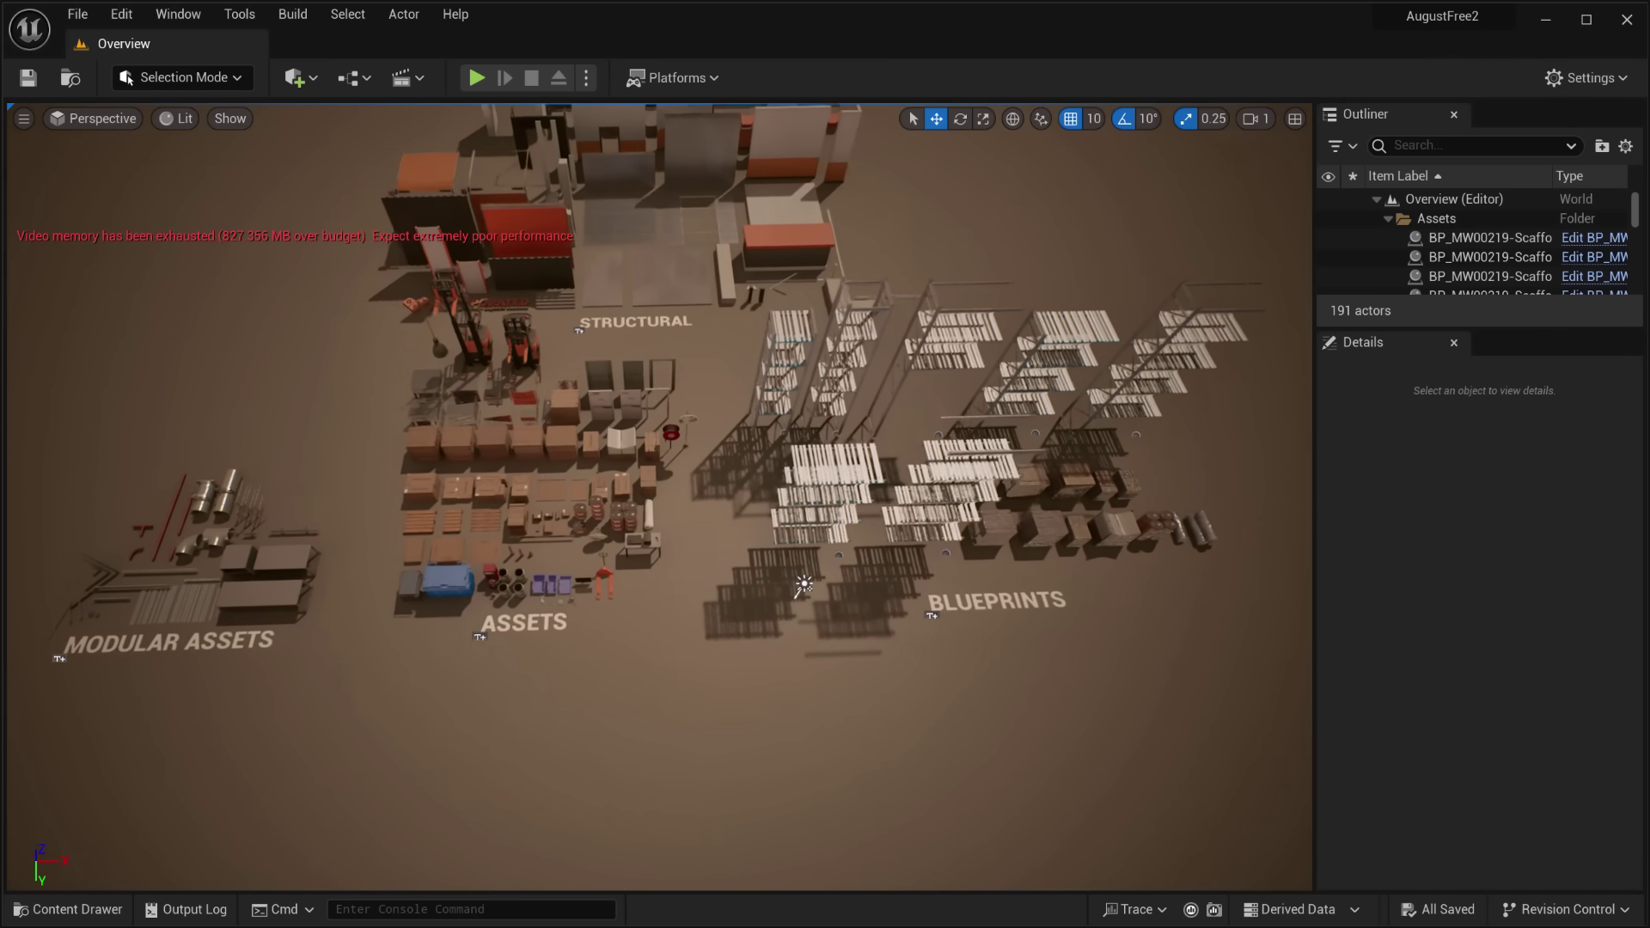
{"action": "key", "text": "a"}
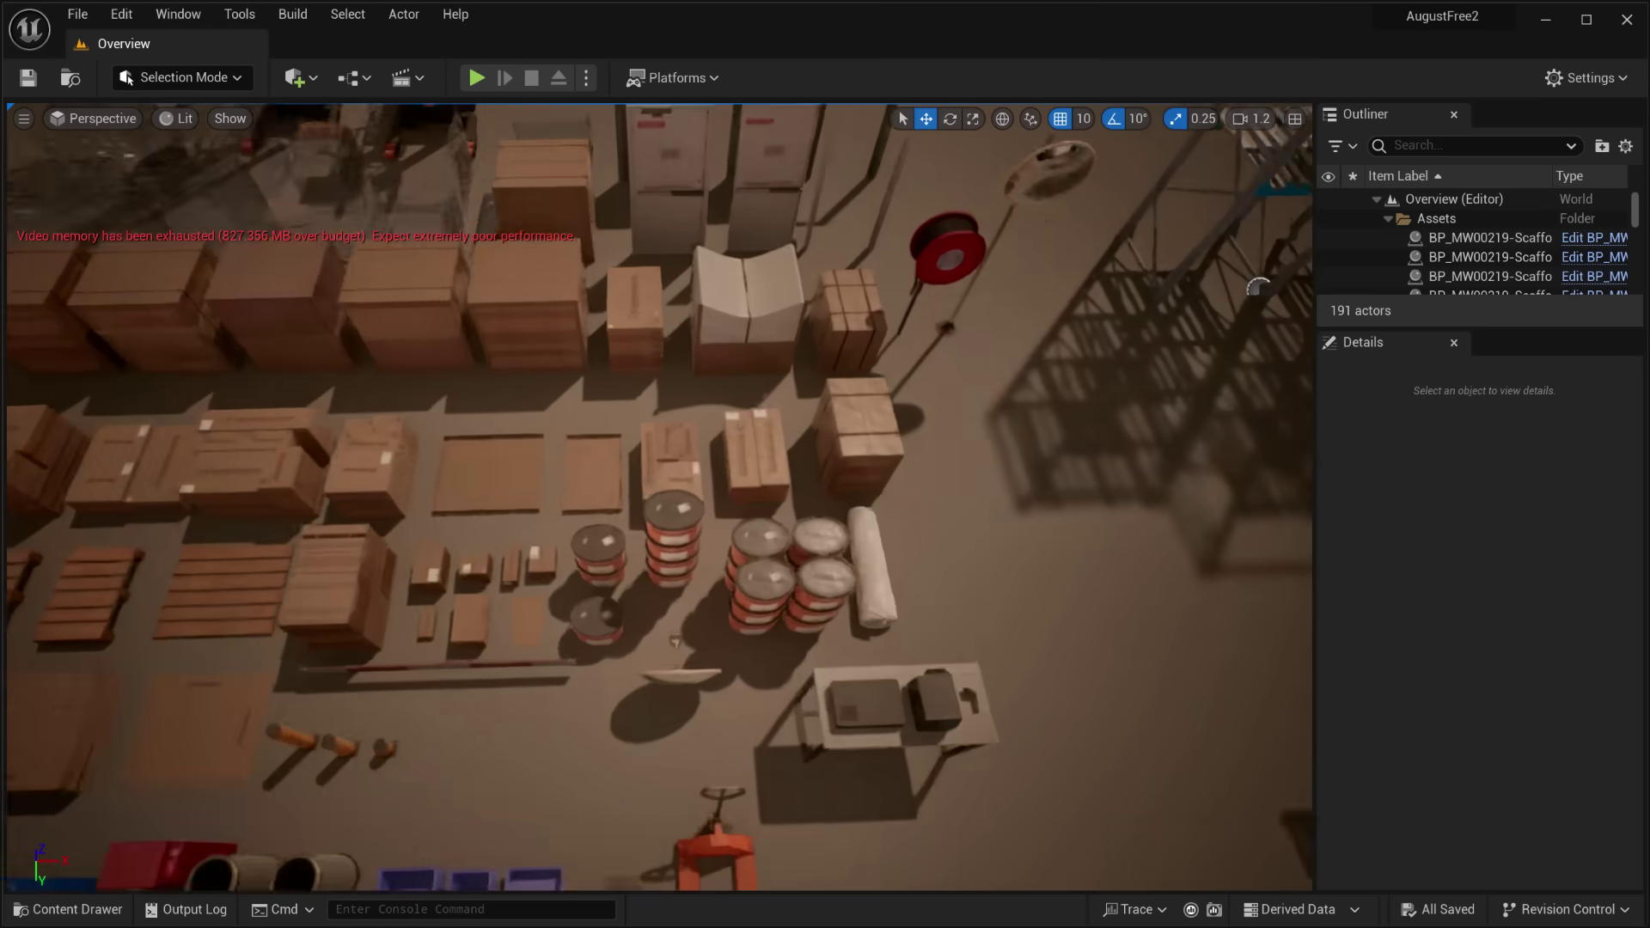
Fly to the Blueprints display, examine its wrapped pallets and racks, and look back toward the Assets display
{"action": "right_click_drag", "start_coordinate": [660, 496], "coordinate": [936, 380]}
{"action": "key", "text": "d"}
{"action": "key", "text": "w"}
{"action": "key", "text": "d"}
{"action": "key", "text": "w"}
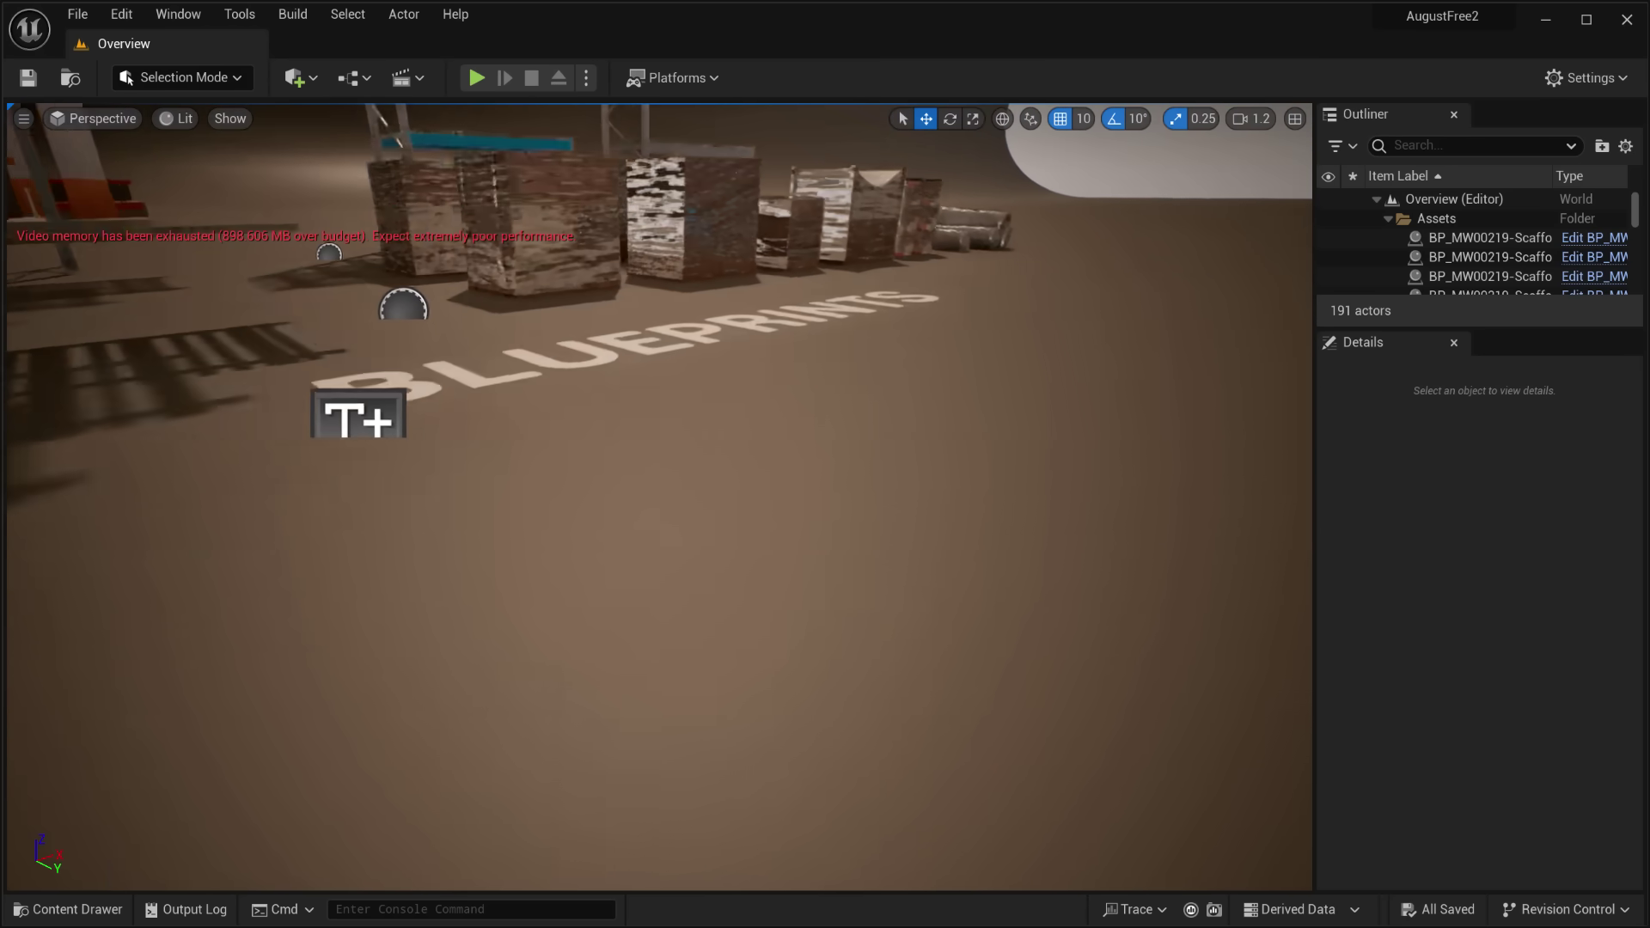
{"action": "key", "text": "e"}
{"action": "key", "text": "e"}
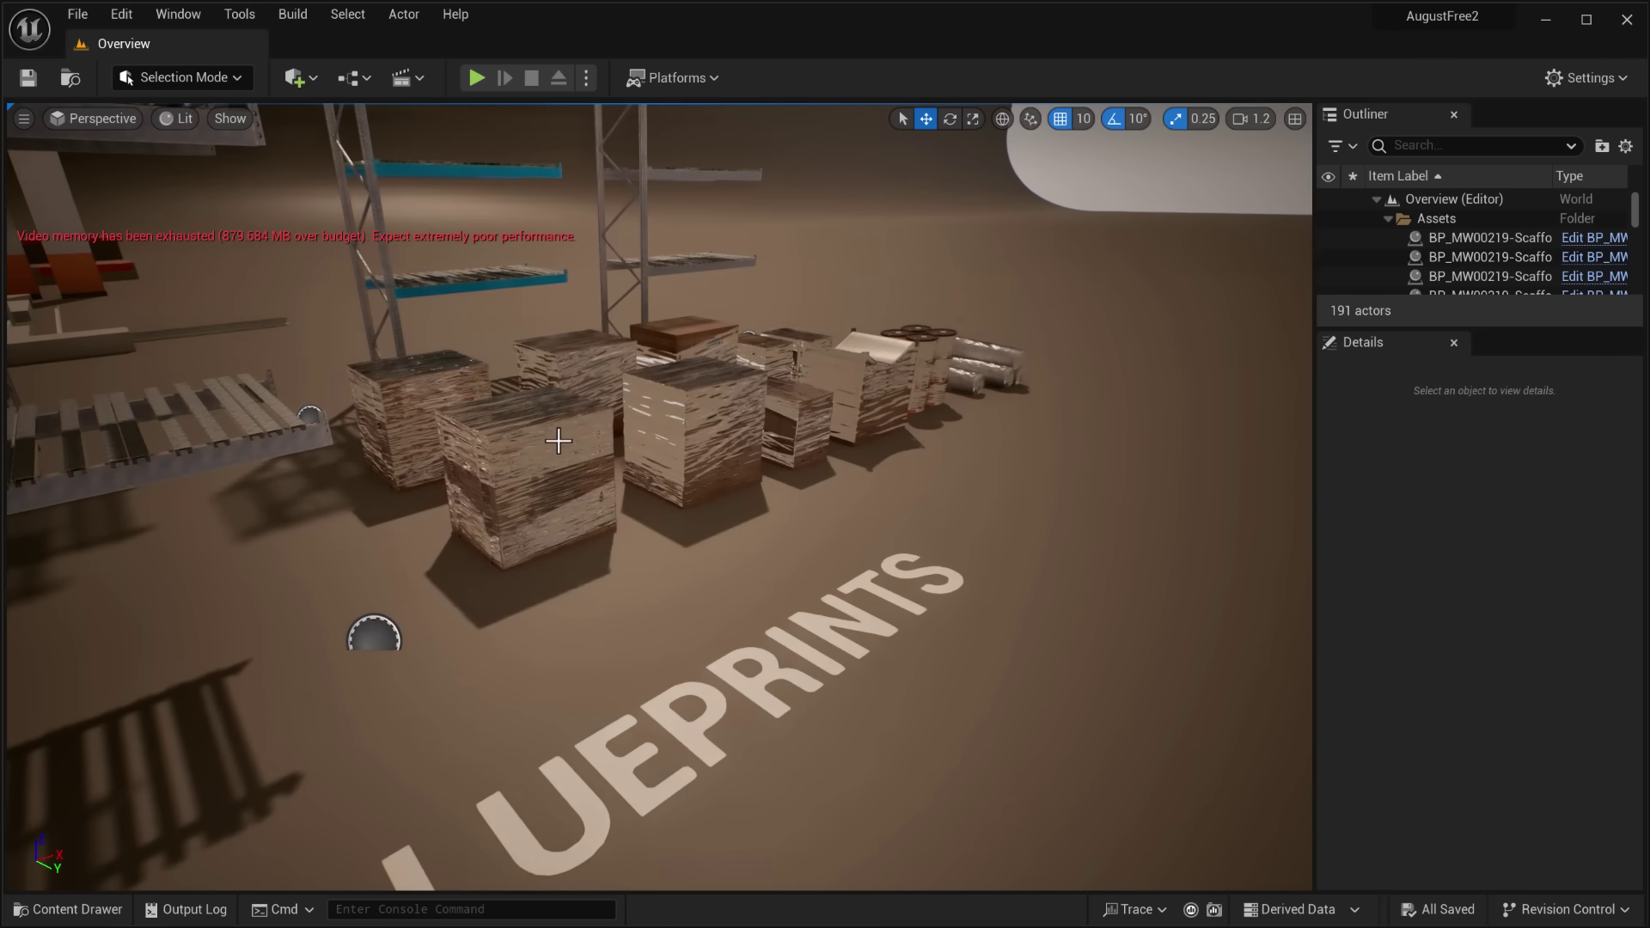
{"action": "right_click_drag", "start_coordinate": [744, 467], "coordinate": [598, 462]}
Switch to the browser and revisit the Werewolf and Magic Spline Plugin pages on Fab, including the plugin's description
{"action": "key", "text": "super+Tab"}
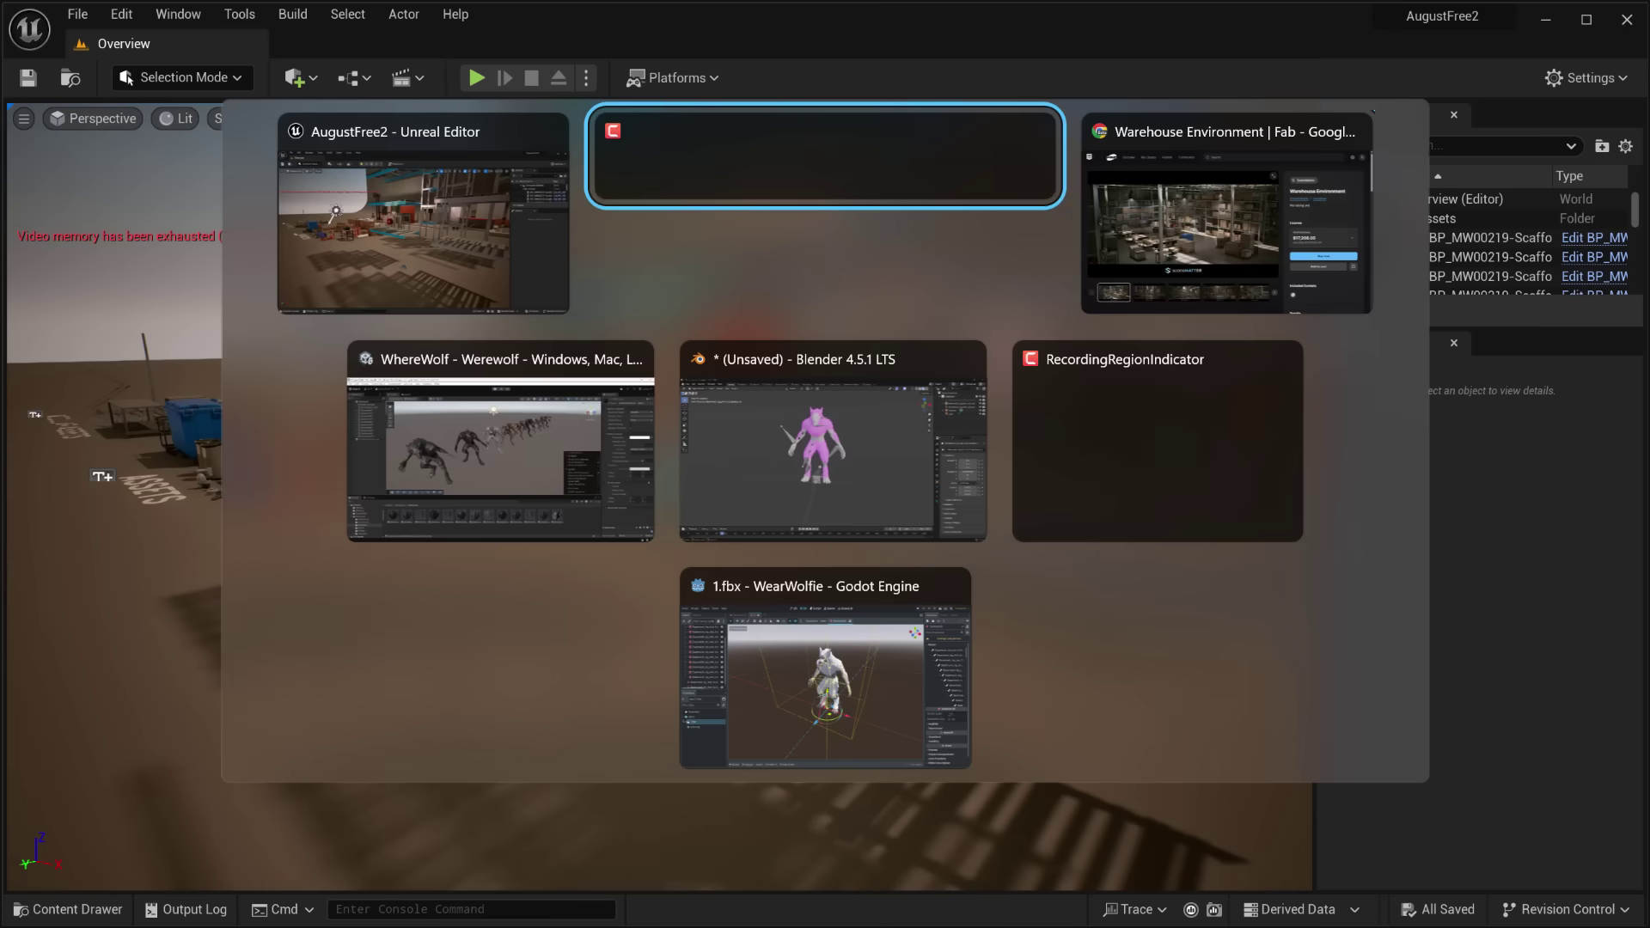
{"action": "key", "text": "alt+Tab"}
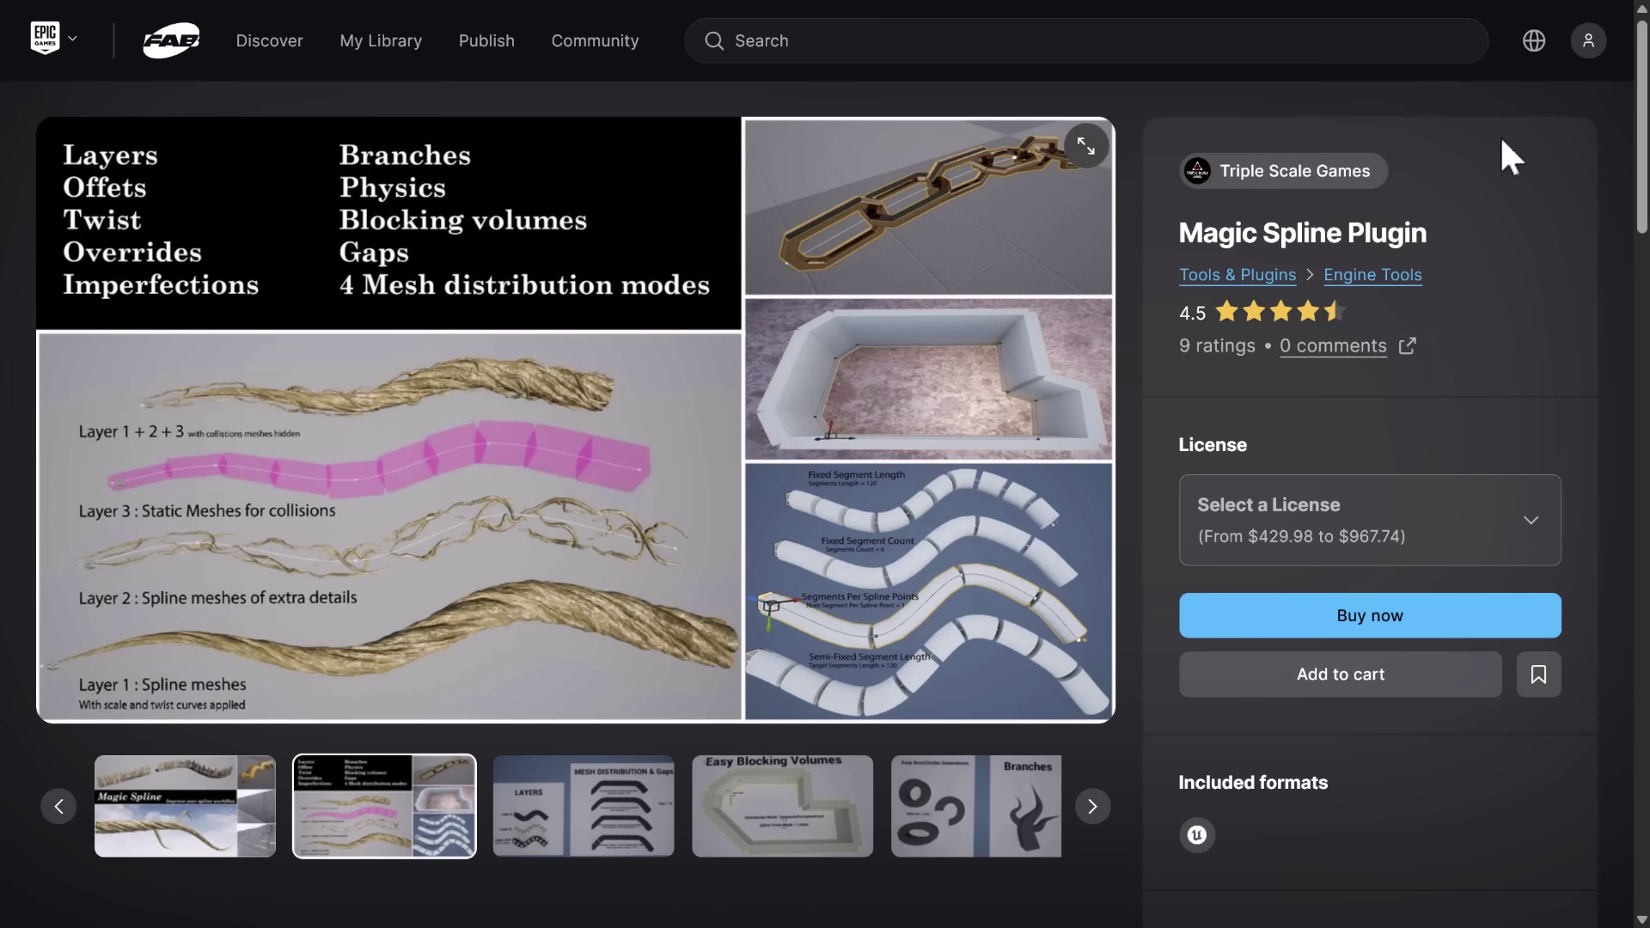
{"action": "scroll", "coordinate": [1068, 681], "scroll_direction": "down", "scroll_amount": 10}
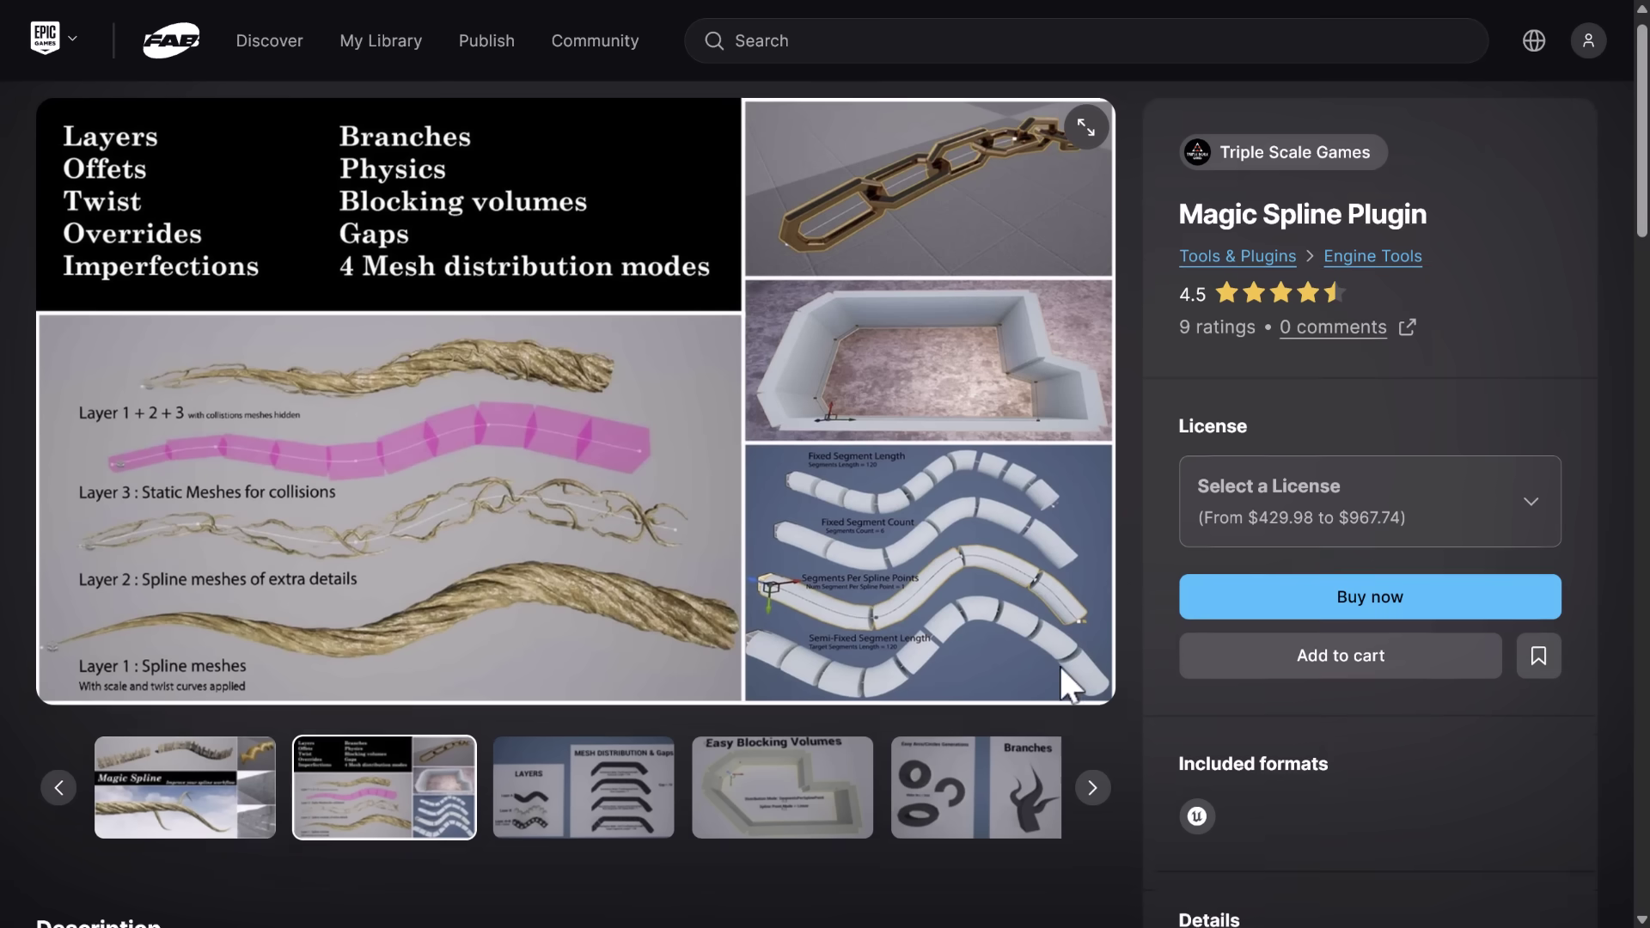
{"action": "scroll", "coordinate": [479, 370], "scroll_direction": "up", "scroll_amount": 5}
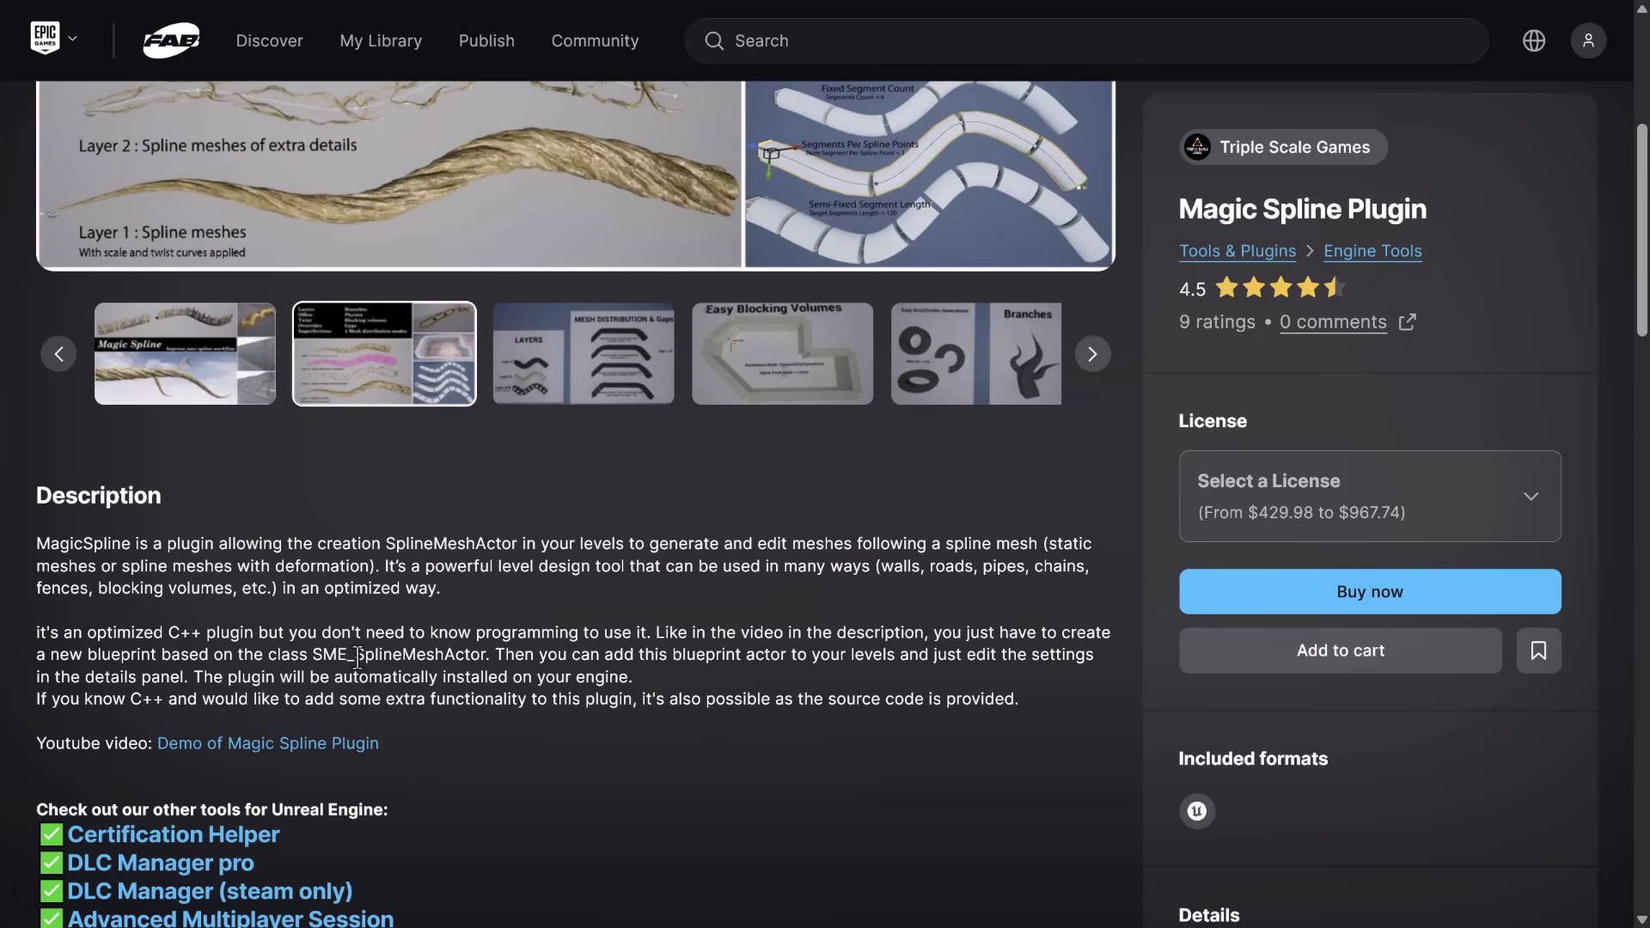
{"action": "scroll", "coordinate": [1004, 546], "scroll_direction": "up", "scroll_amount": 5}
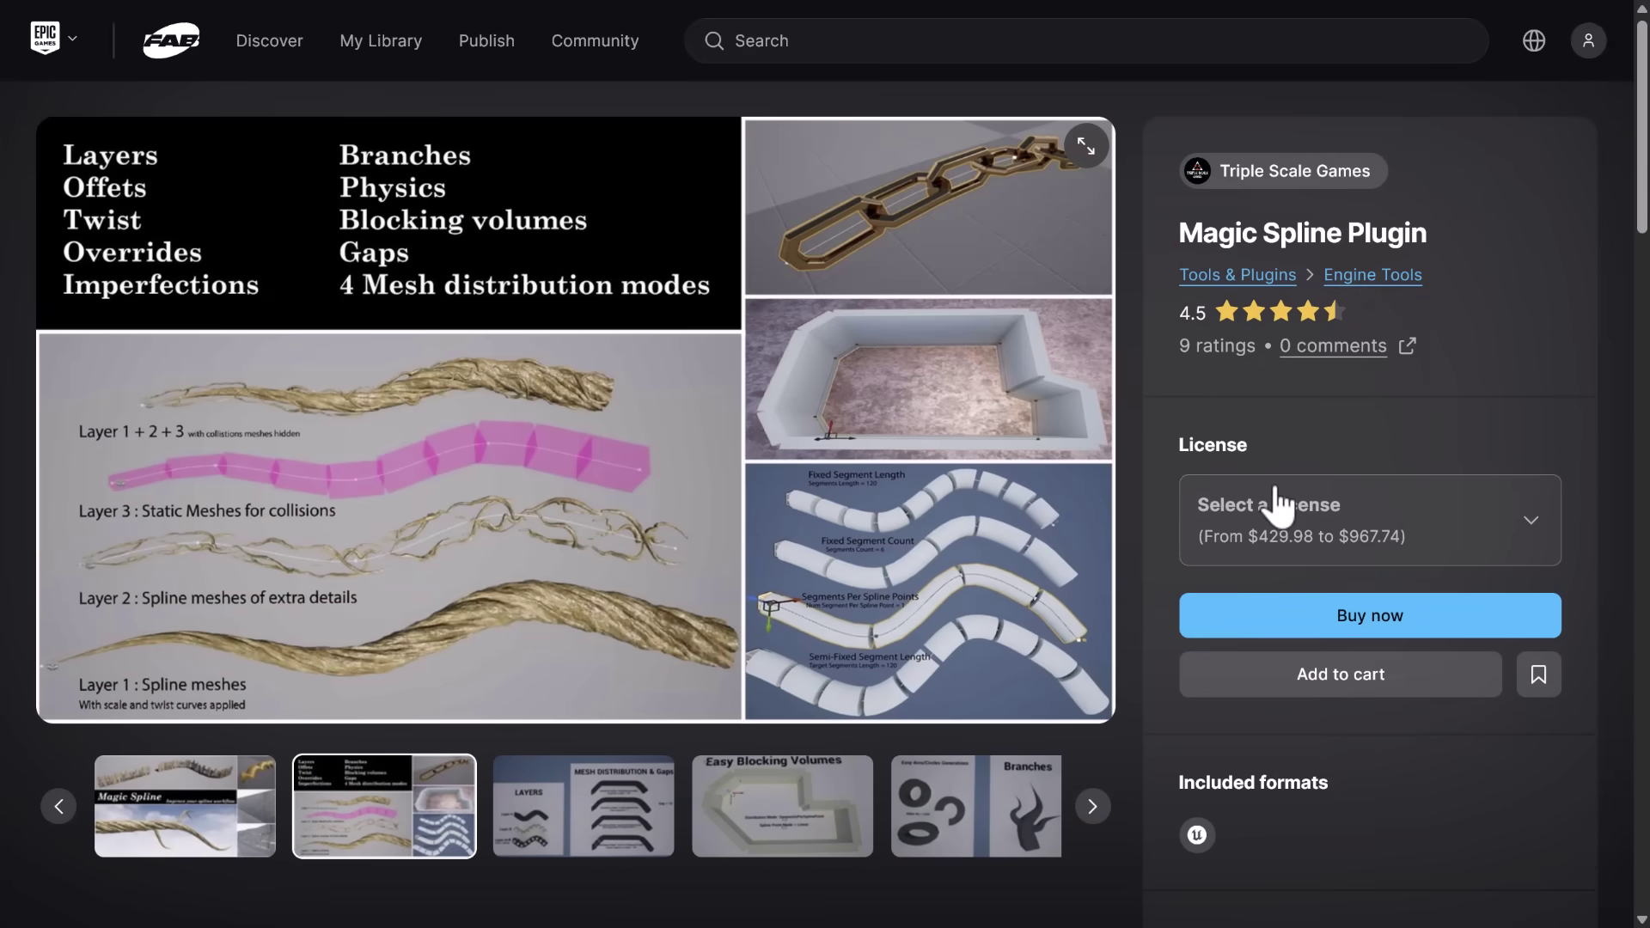